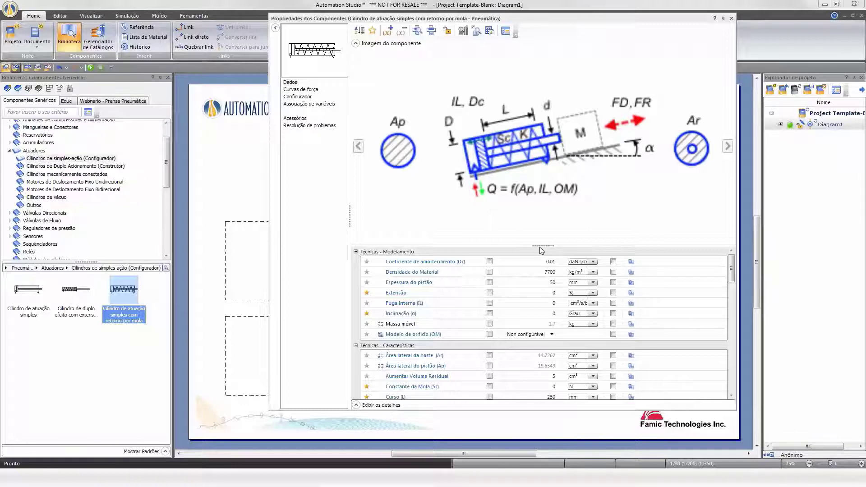
Review the cylinder's modelling parameters and its actuation and resistive force curves for the extension and retraction strokes.
drag(541, 251, 546, 140)
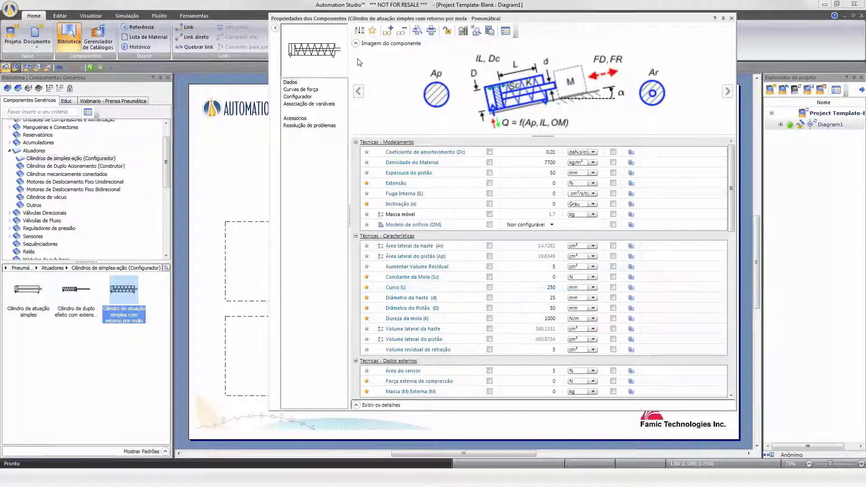
click(373, 31)
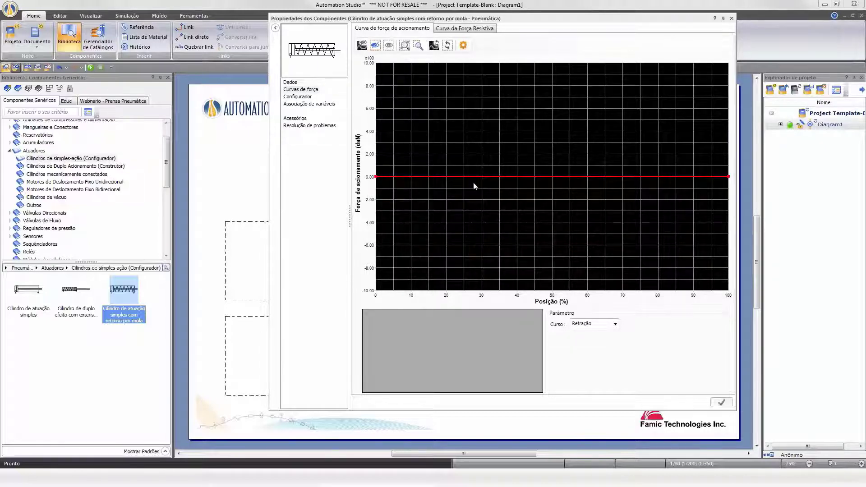
click(469, 29)
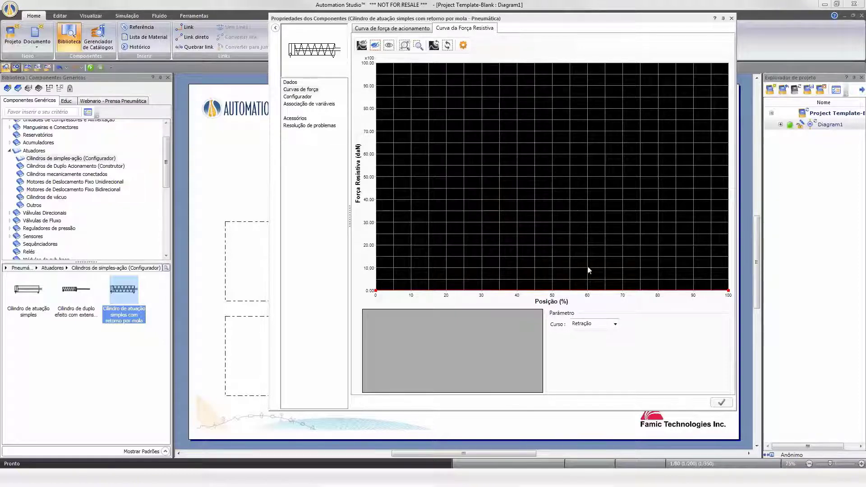
click(615, 324)
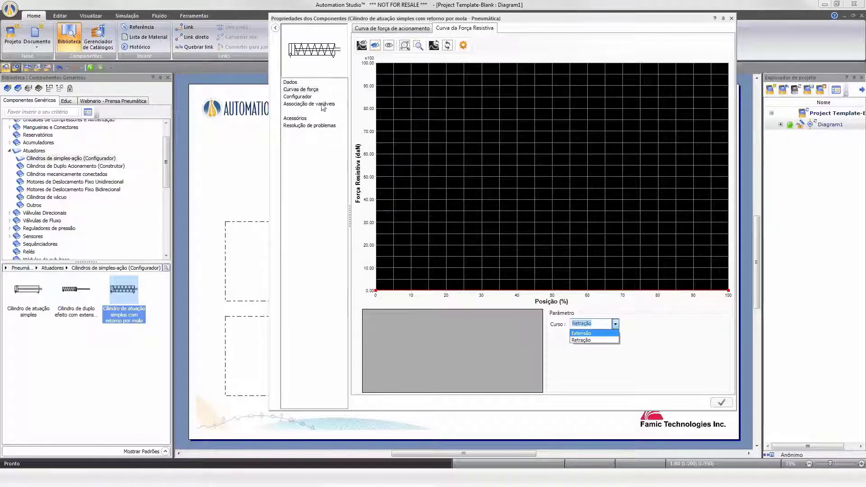
Open the cylinder's configurator and toggle the spring display options on the cylinder symbol.
click(303, 98)
click(308, 98)
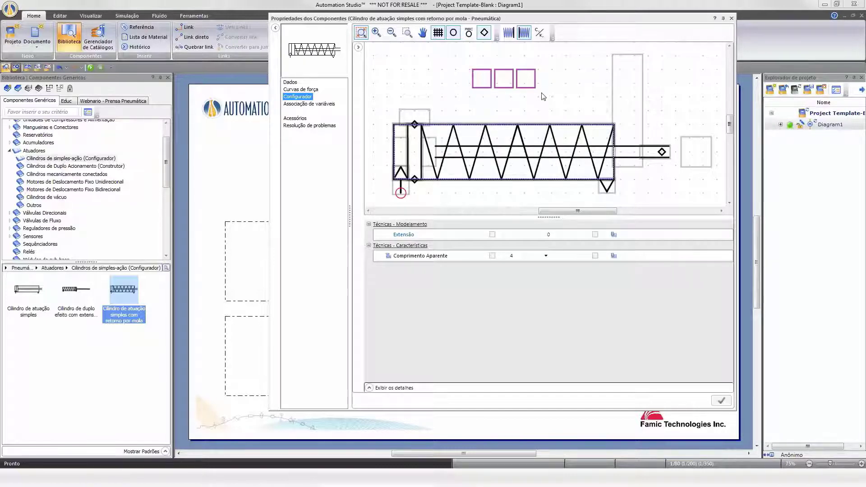
click(528, 36)
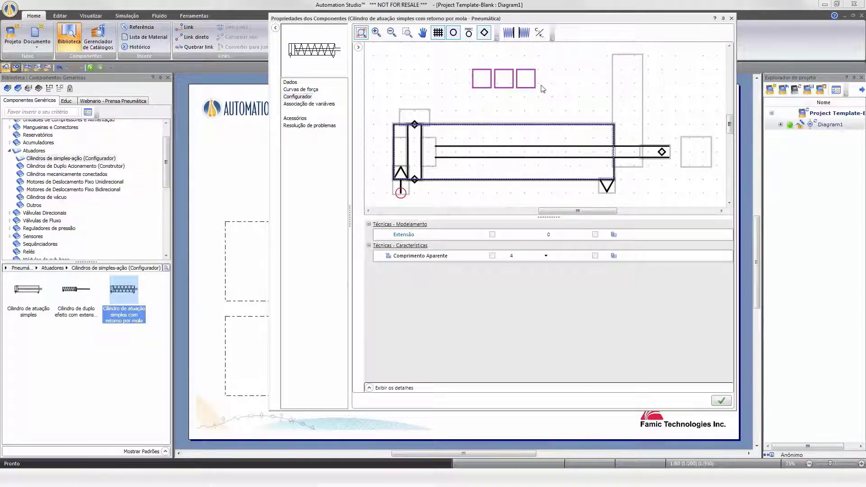
click(510, 35)
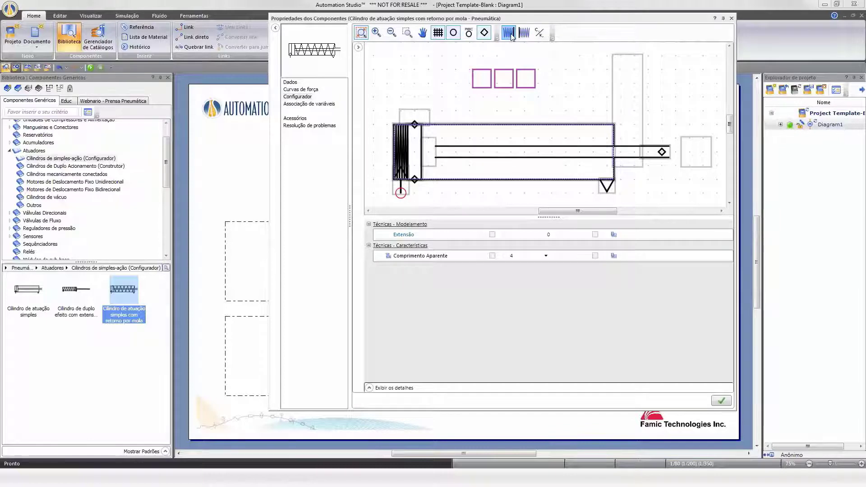
click(510, 35)
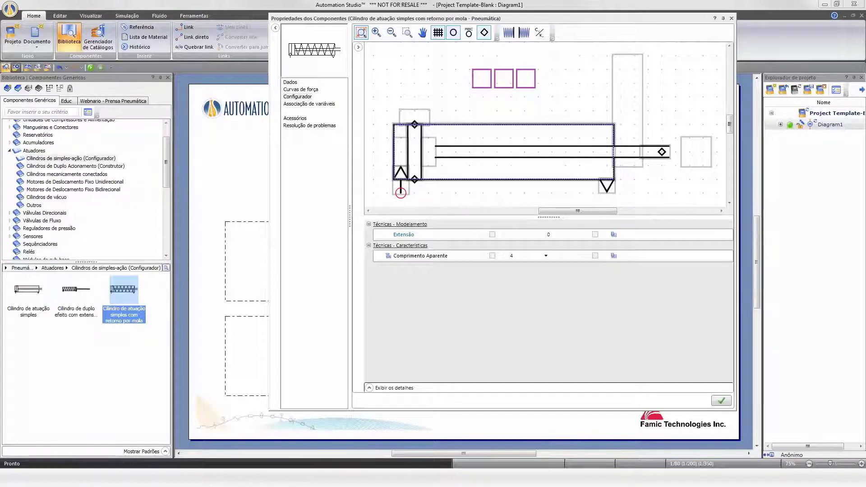
Inspect the cylinder port's properties and the piston cushioning options, then close the component properties without saving.
click(398, 186)
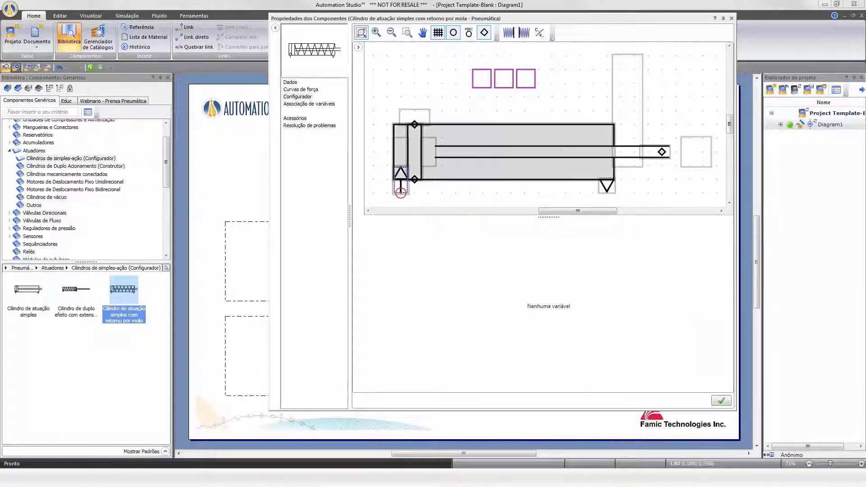
click(539, 33)
click(407, 187)
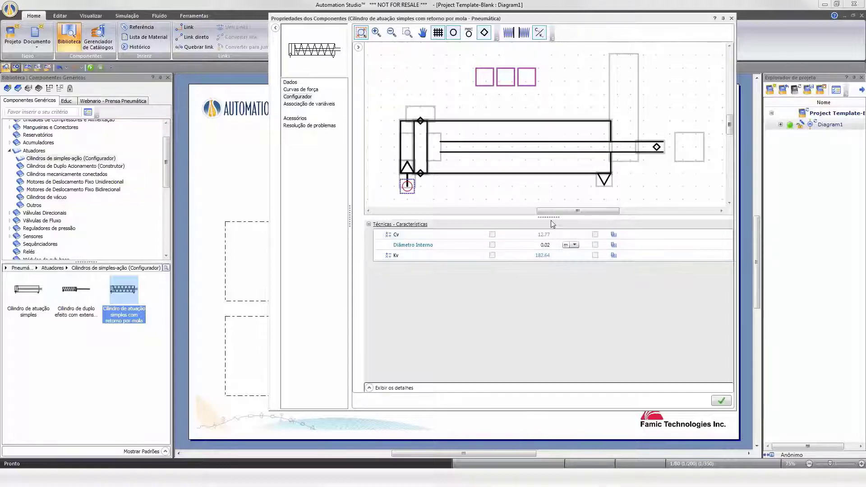
double_click(441, 149)
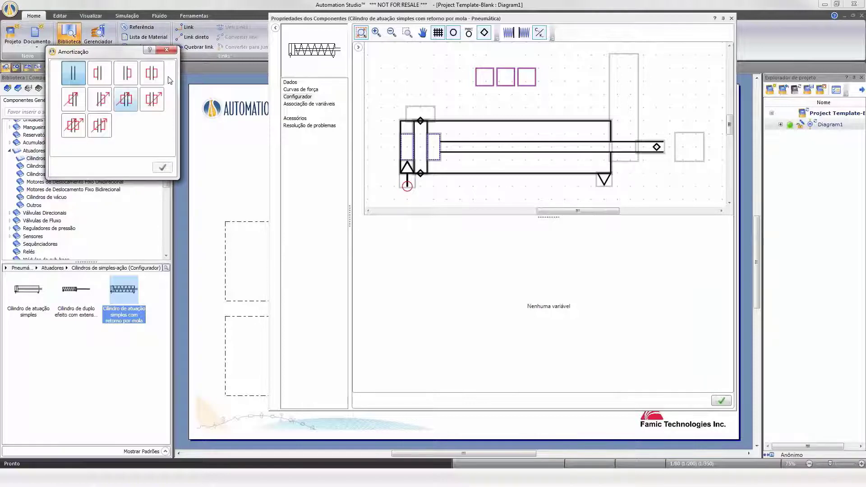
click(167, 50)
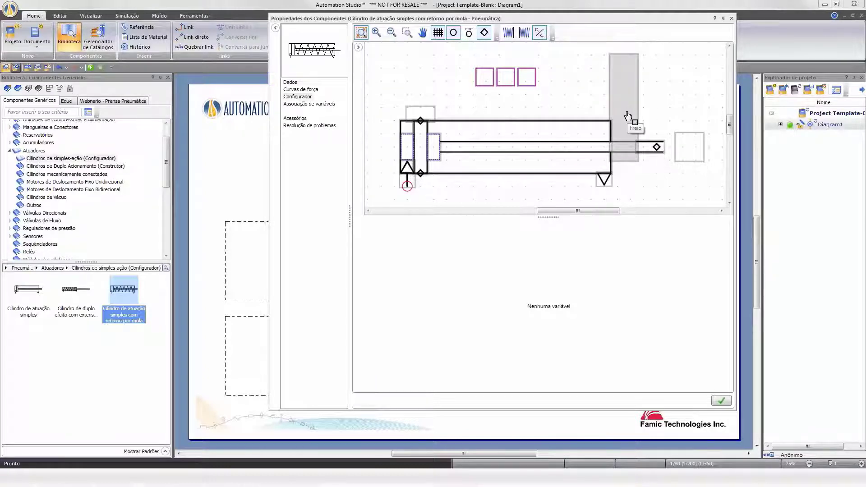
click(731, 18)
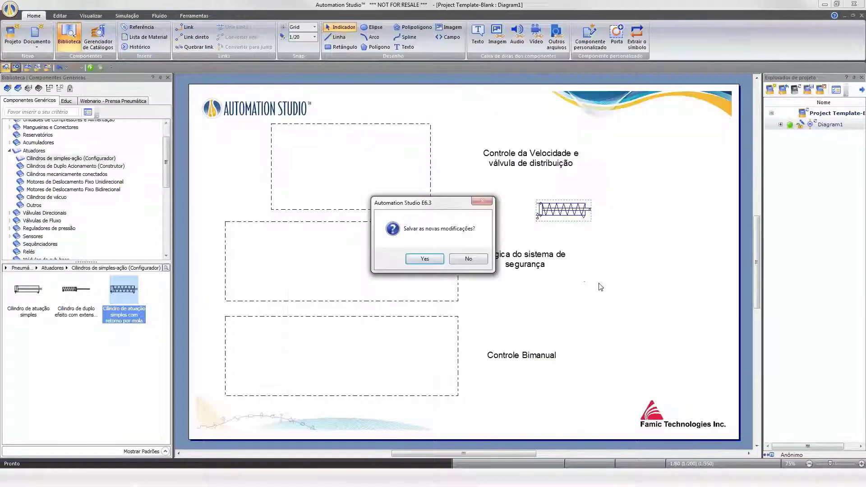
click(470, 260)
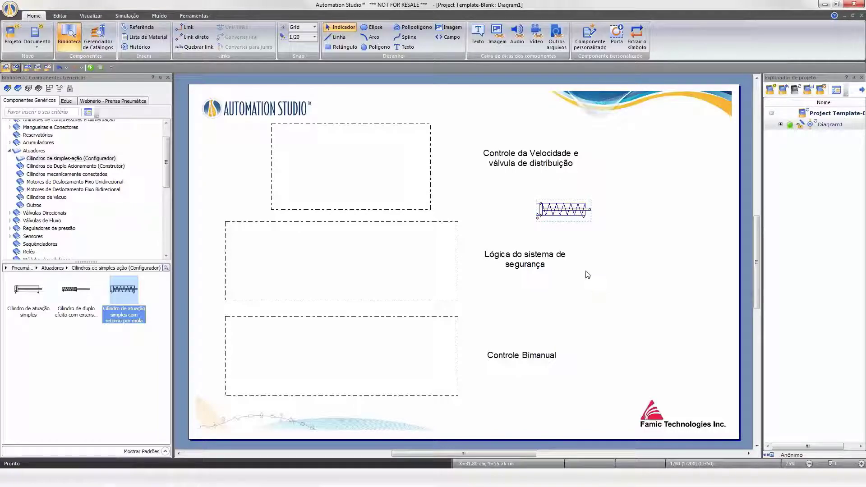
Delete the spring-return cylinder from the diagram.
key(Delete)
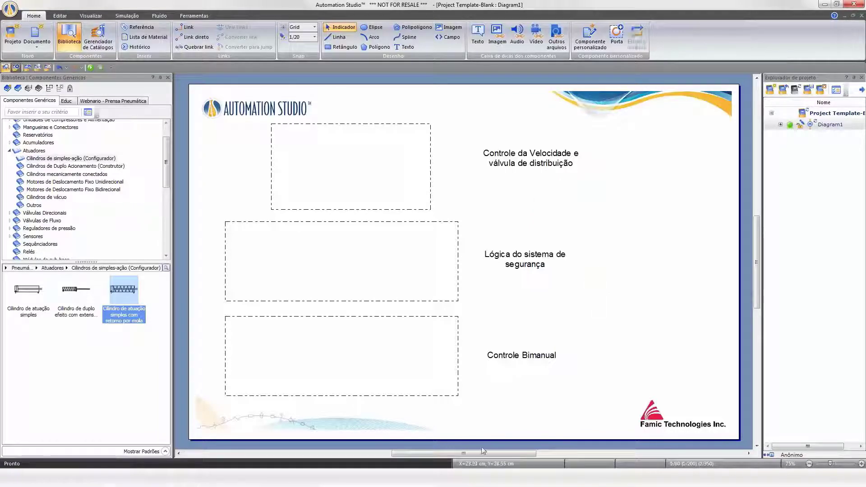
drag(476, 453, 472, 451)
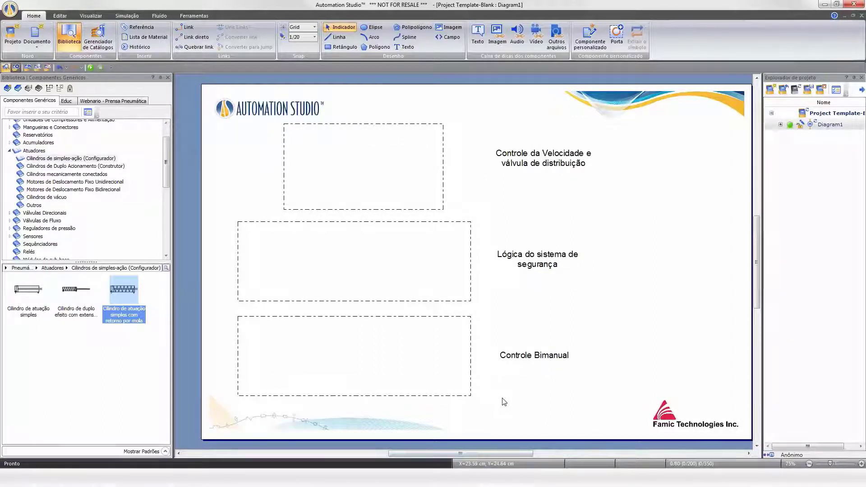
Switch to the PowerPoint presentation, browse the slides, and return to Automation Studio.
click(212, 478)
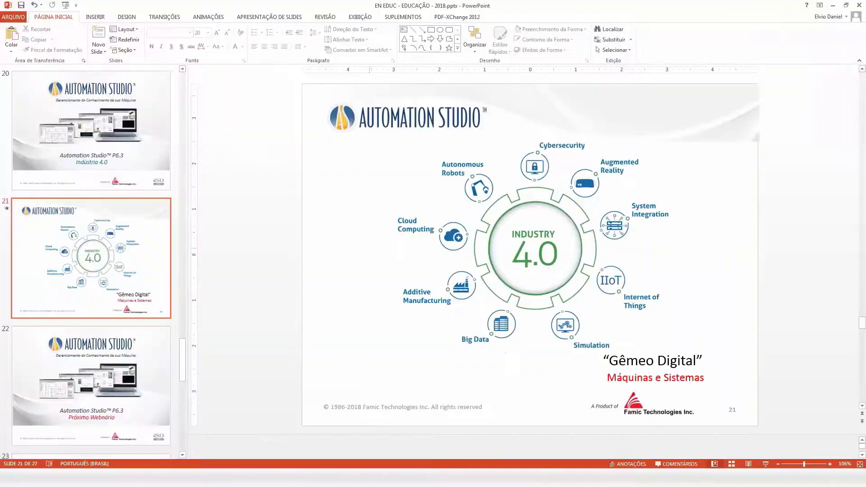
drag(183, 368, 184, 424)
click(212, 478)
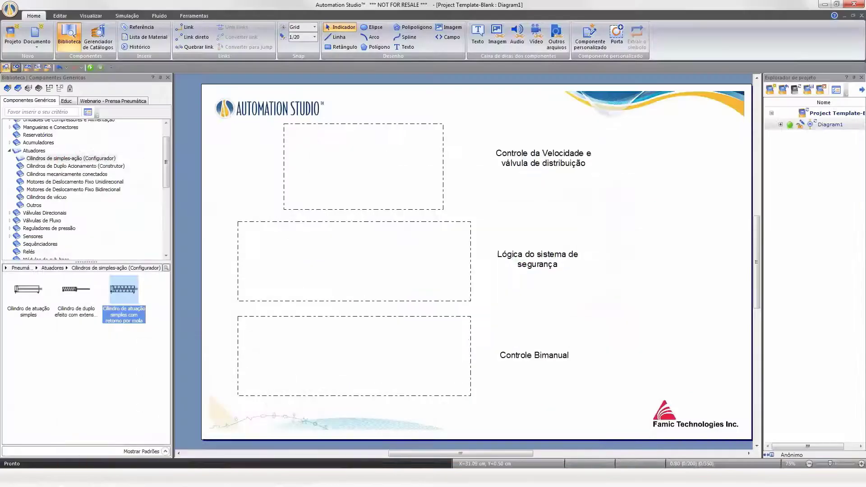
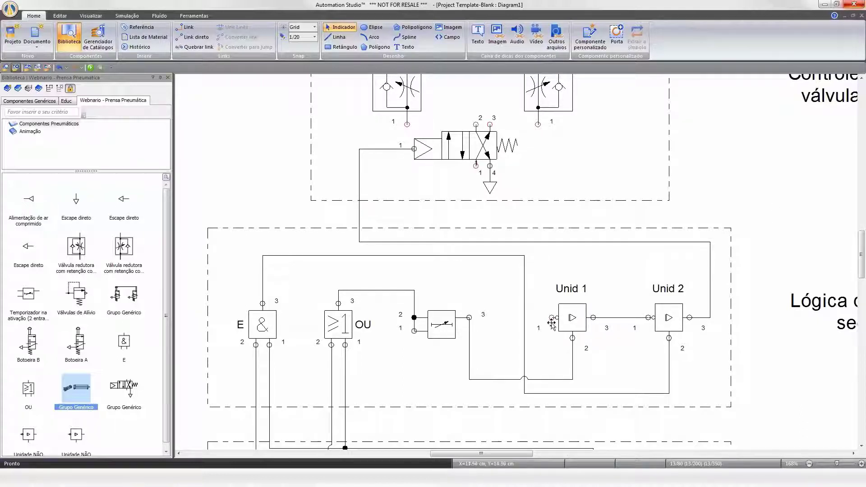
Draw the missing links from the first safety unit's inlet to the supply line and around the distribution valve's ports.
drag(551, 303, 551, 242)
scroll(403, 260, up, 2)
click(410, 154)
key(Up)
click(412, 176)
click(475, 184)
click(407, 177)
click(490, 184)
click(538, 183)
scroll(579, 212, up, 4)
Connect port 2 of each flow control valve to one of the cylinder's two ports.
click(408, 235)
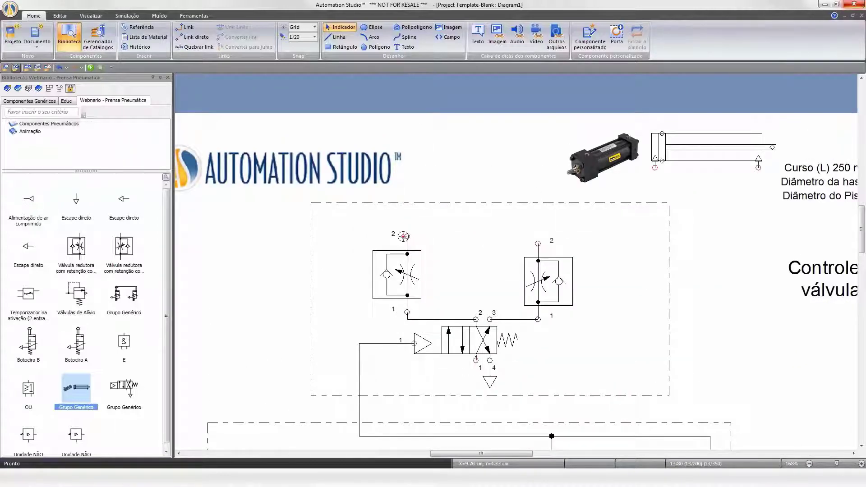
click(655, 167)
click(538, 243)
click(758, 168)
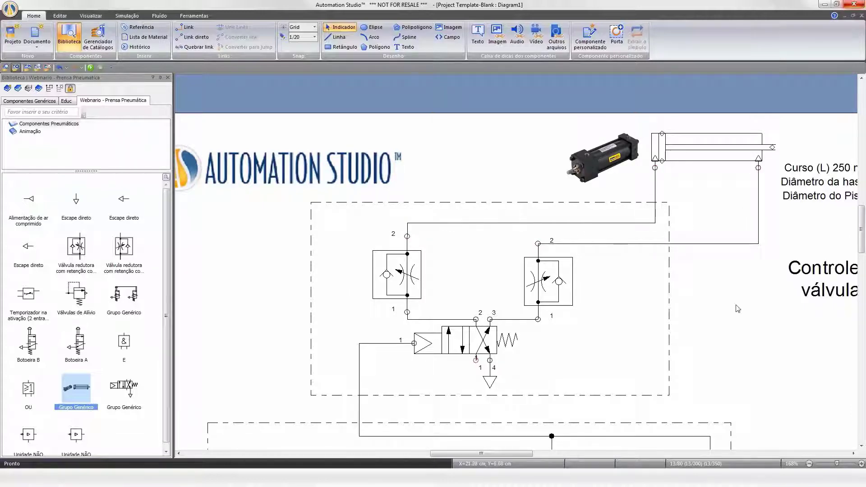
Link the distribution valve's pilot port 1 down to the supply line at the bottom of the circuit.
scroll(656, 271, down, 3)
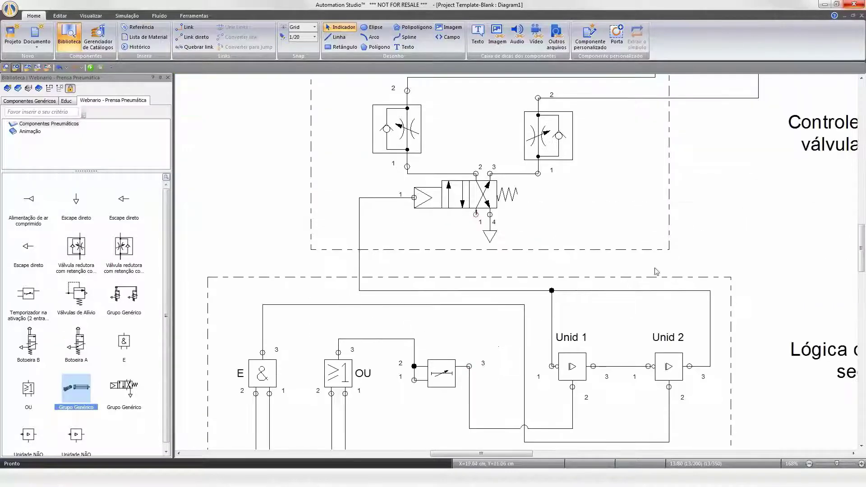
right_click(715, 176)
click(767, 248)
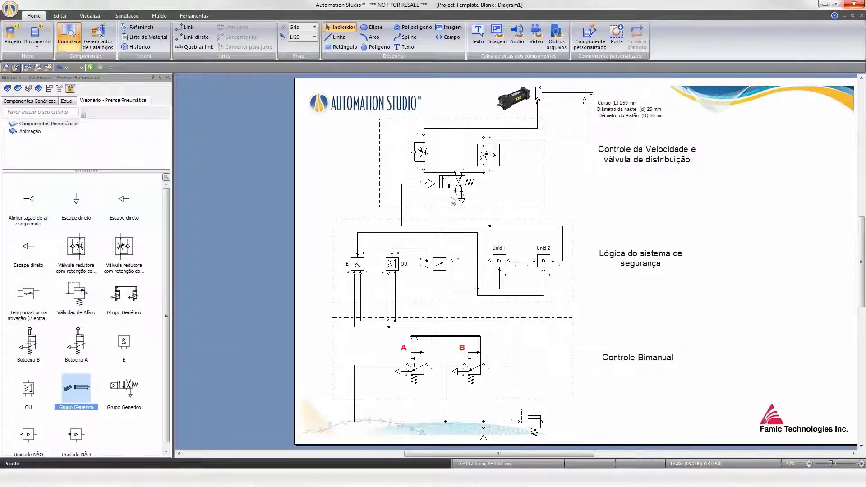
mouse_move(455, 191)
mouse_down()
mouse_move(332, 215)
mouse_move(303, 419)
mouse_move(354, 421)
mouse_up()
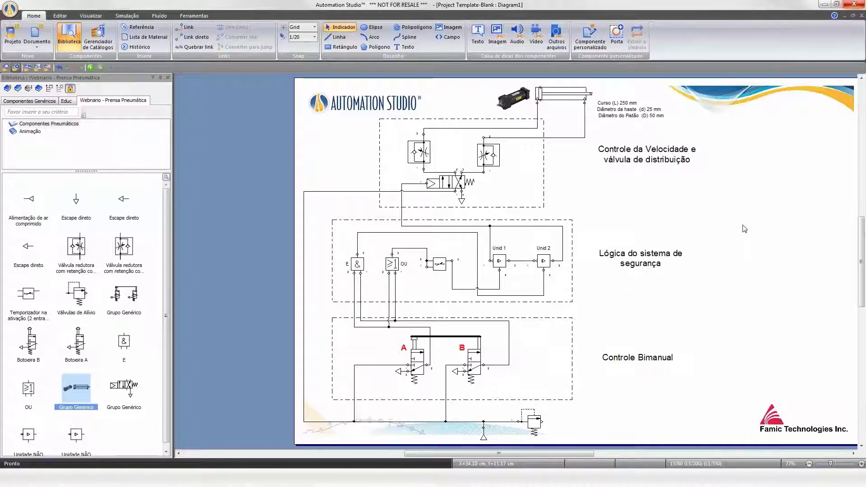
Start the simulation and actuate push-button A several times to test the two-hand control.
click(90, 67)
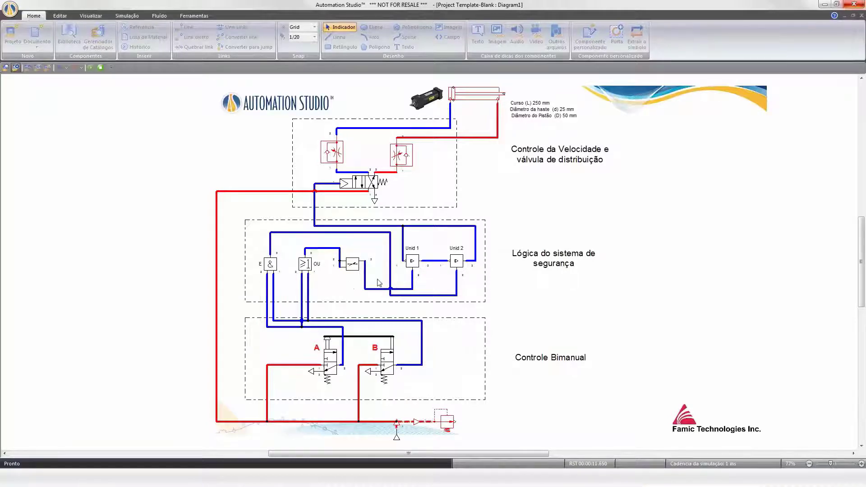
click(328, 344)
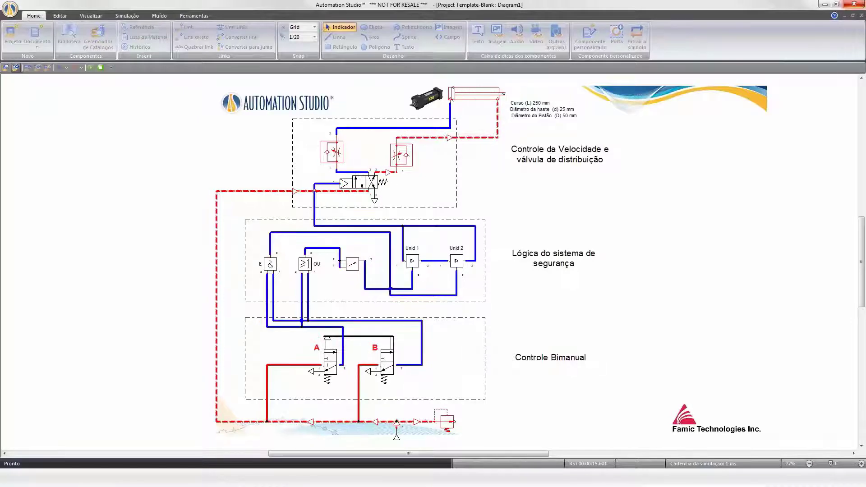
click(328, 345)
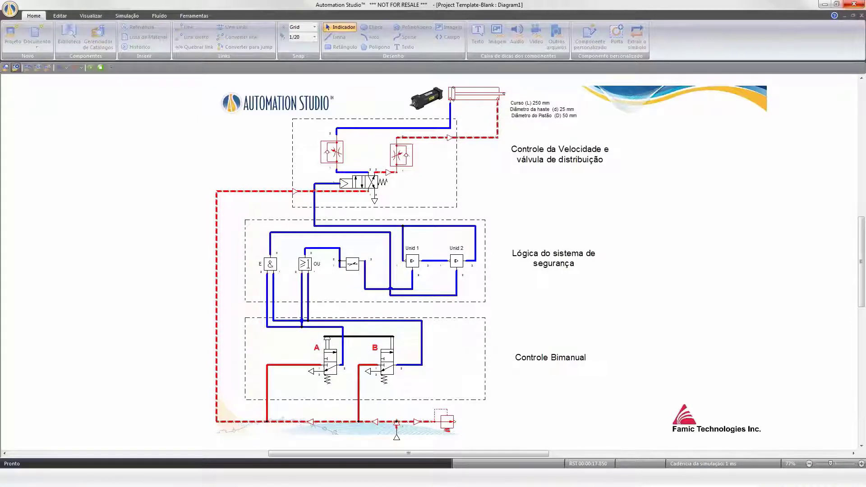
click(328, 346)
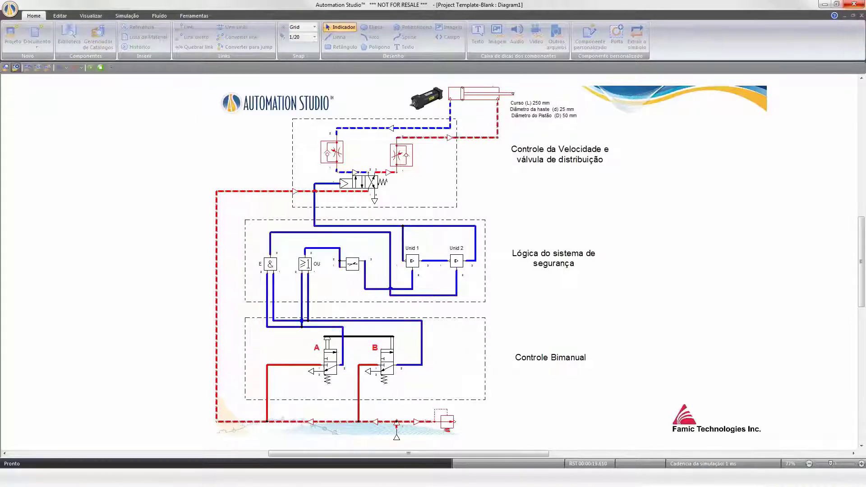
click(328, 346)
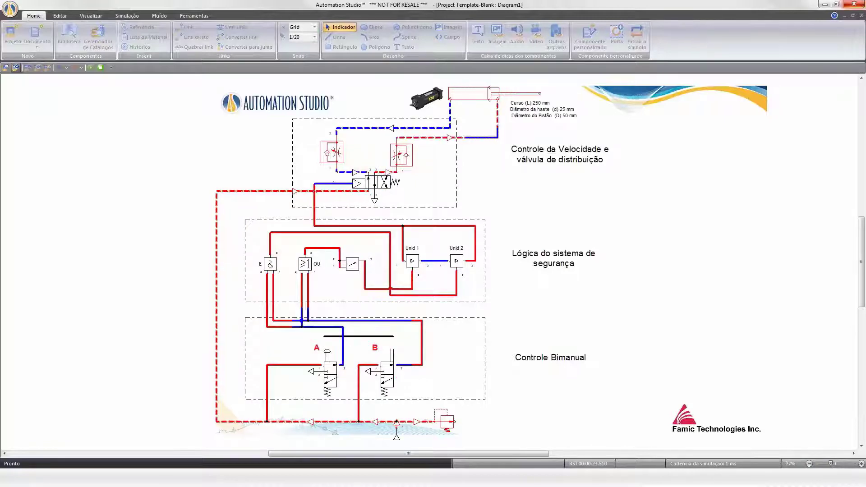
click(328, 345)
click(328, 345)
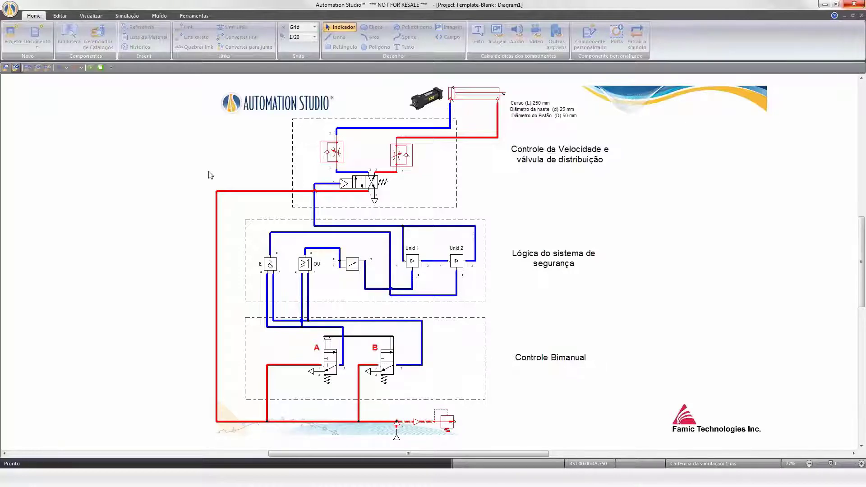
Restart the simulation and actuate push-buttons A and B of the two-hand control.
click(101, 68)
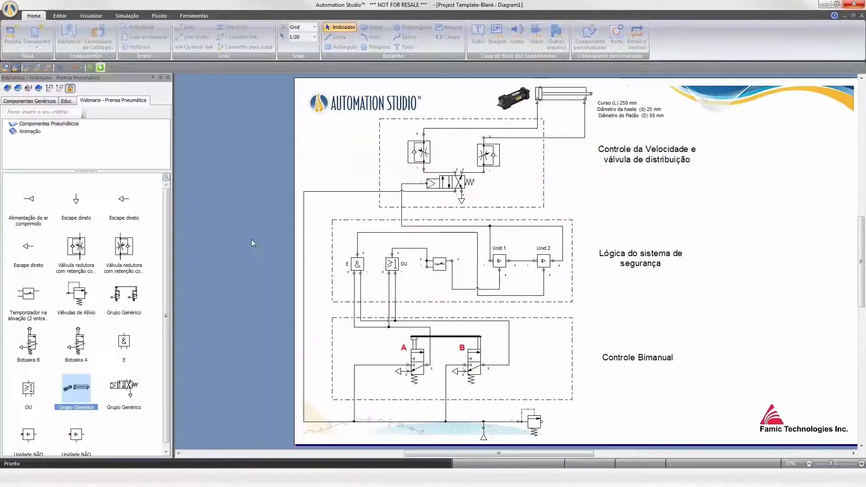
scroll(372, 346, up, 3)
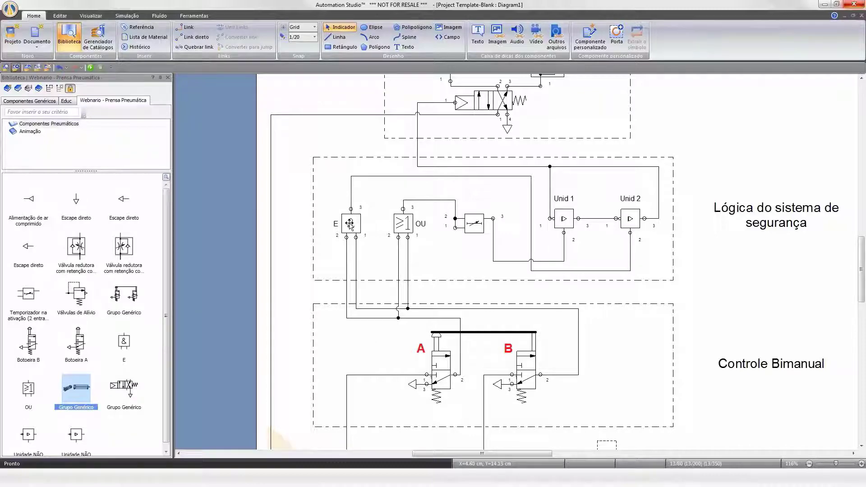
click(90, 68)
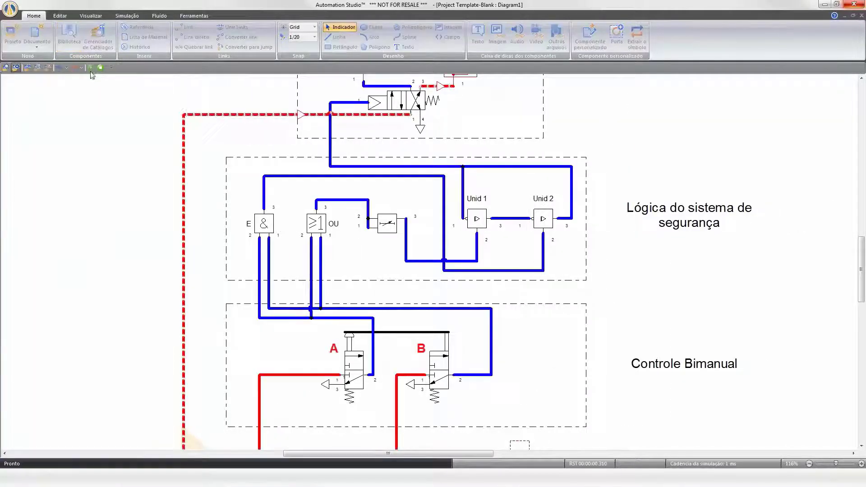
click(351, 342)
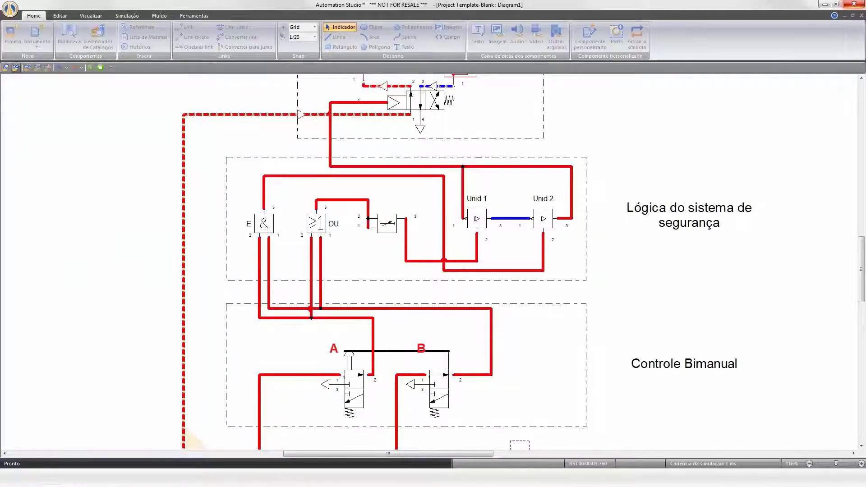
click(443, 365)
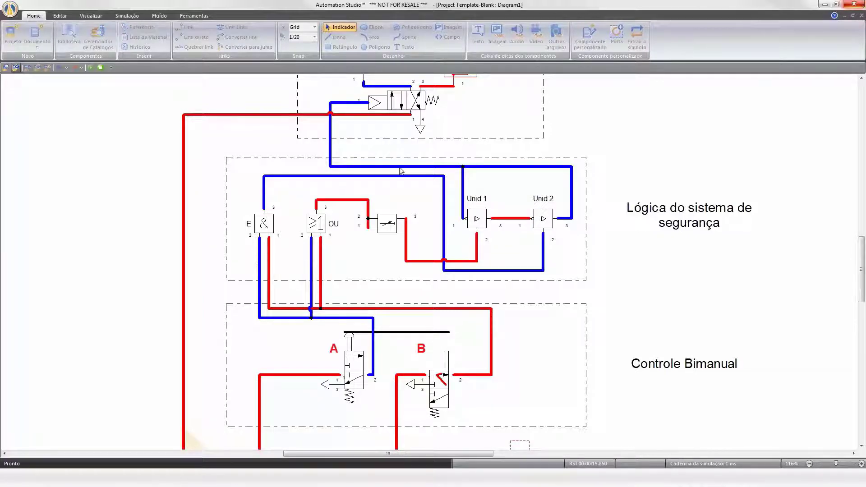
Attach a pressure measuring instrument to the AND gate's input line.
click(132, 17)
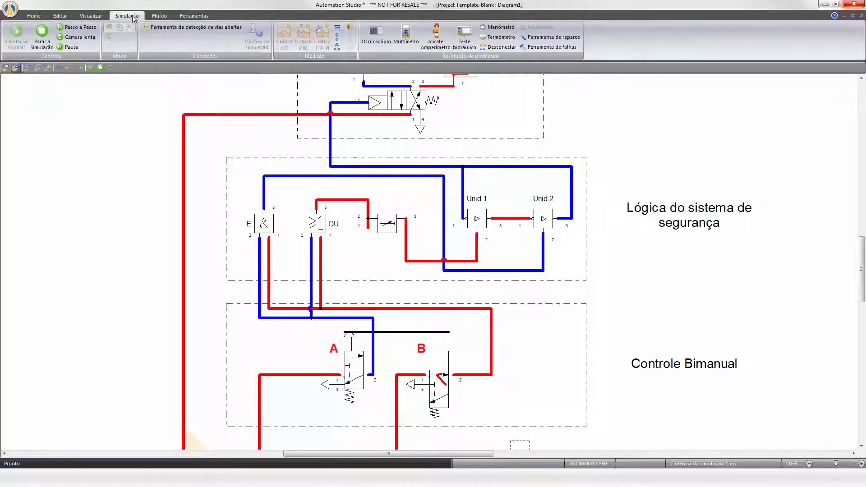
click(337, 37)
click(294, 269)
click(502, 297)
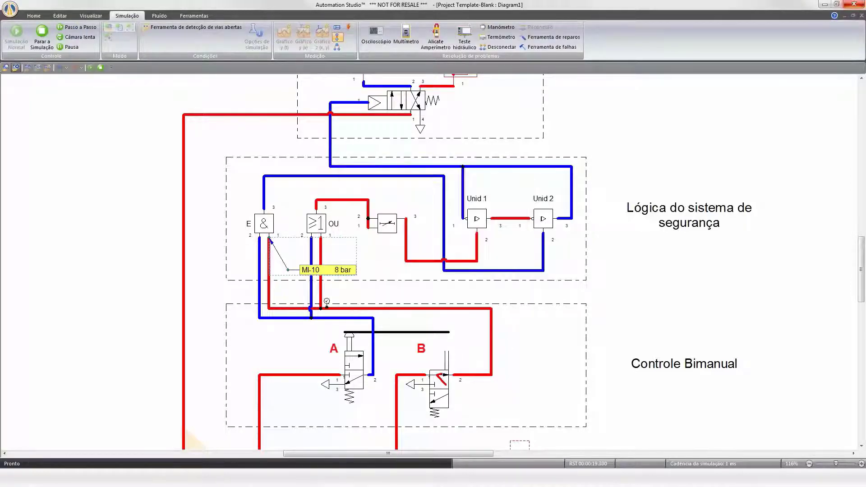
Attach a second measuring instrument to the AND gate's outlet, keeping Pressão displayed in bar.
click(264, 208)
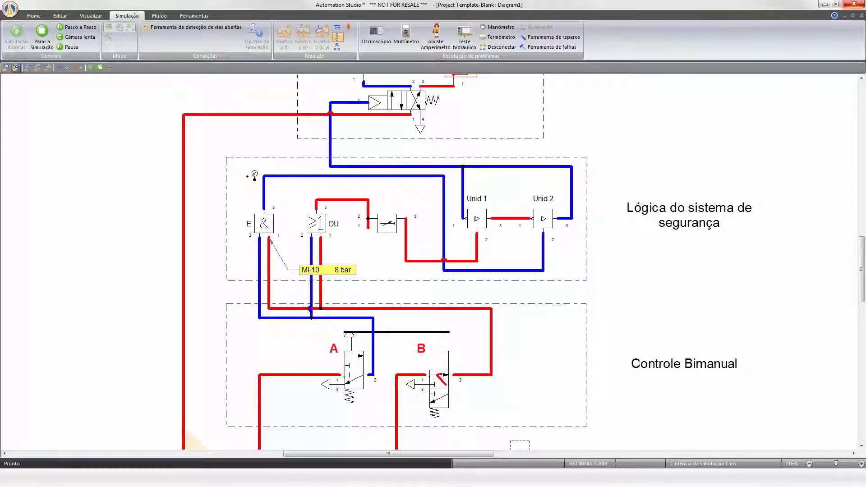
click(184, 166)
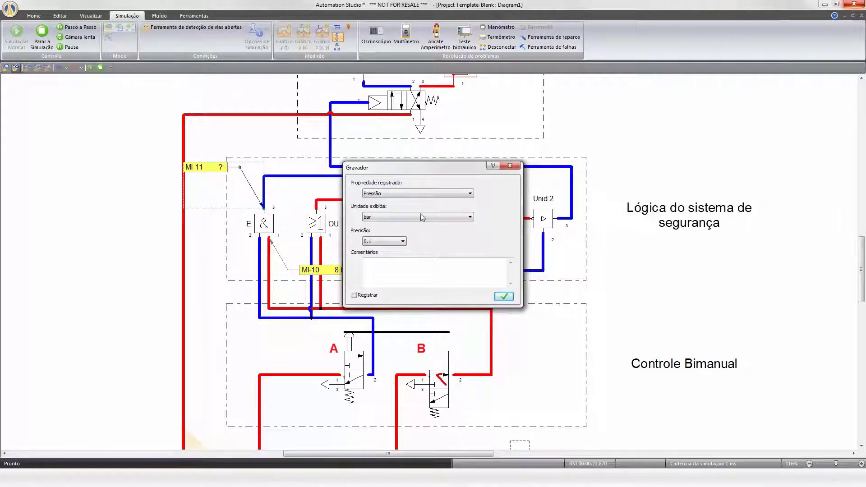
click(503, 296)
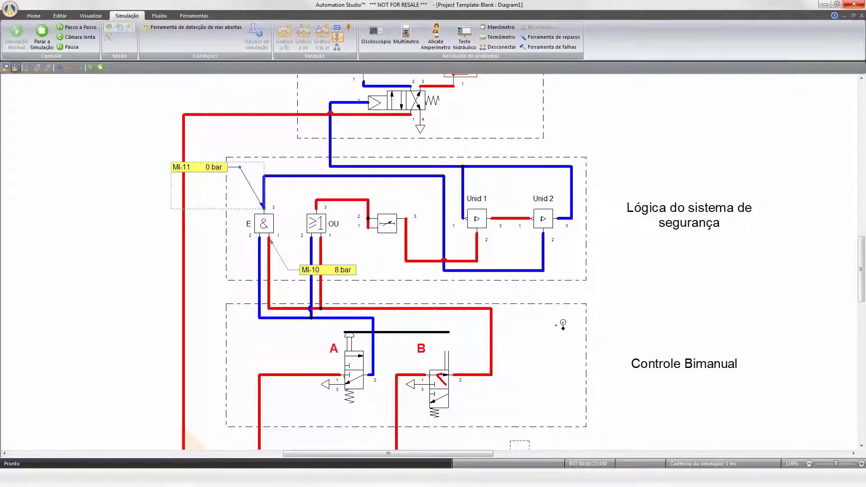
Delete both measuring instruments from the AND gate.
key(Escape)
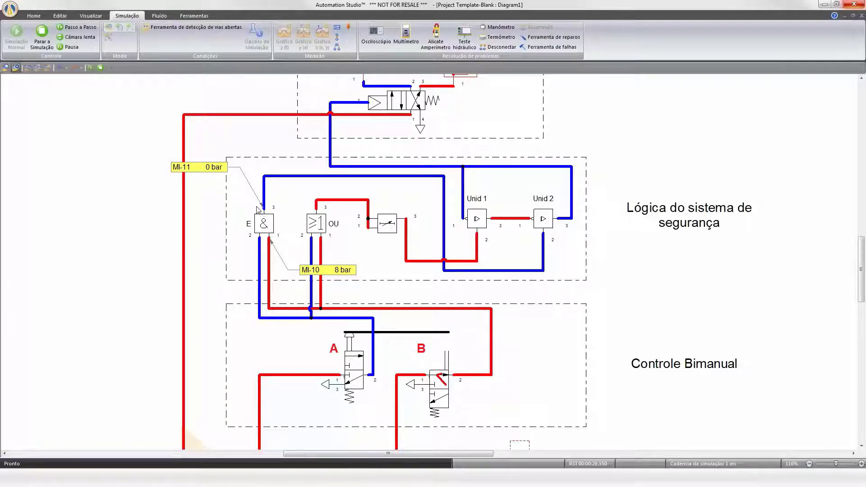
click(317, 270)
key(Delete)
click(208, 168)
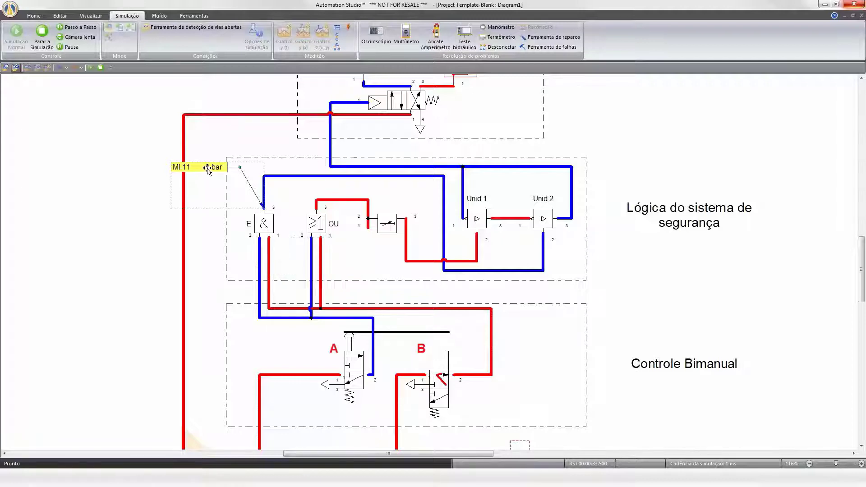
key(Delete)
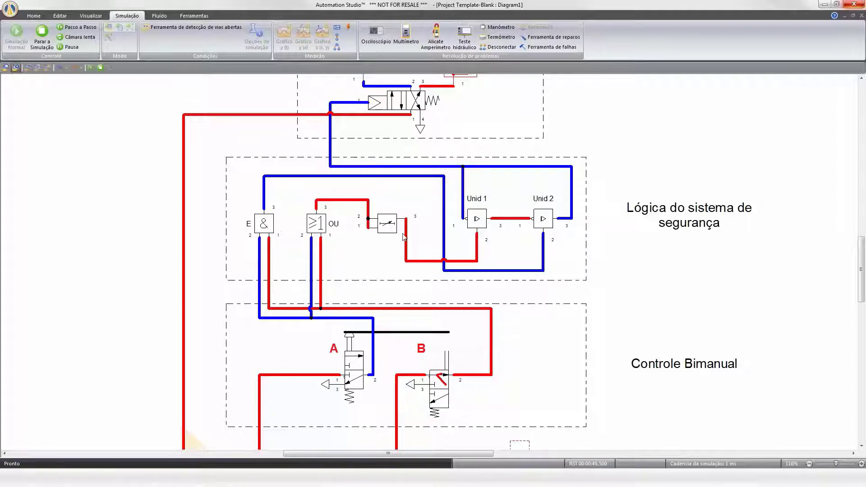
Stop the simulation and insert a Y(t) plot window beside the safety logic circuit.
click(43, 41)
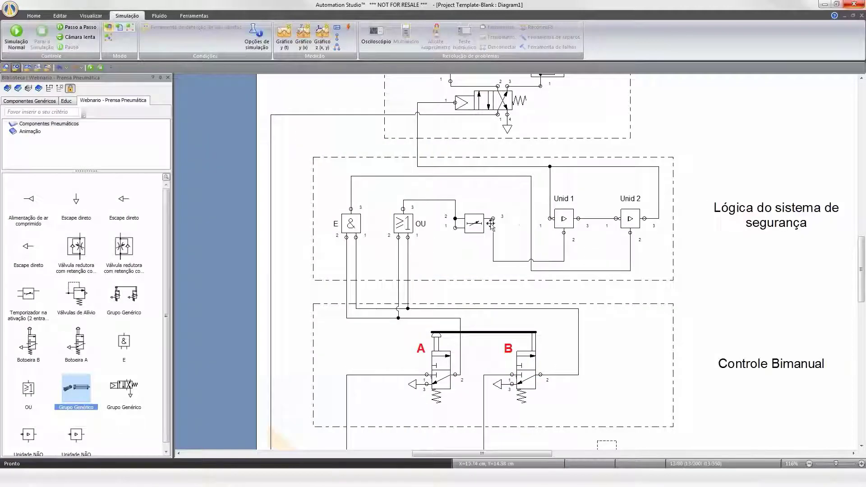
drag(482, 453, 512, 453)
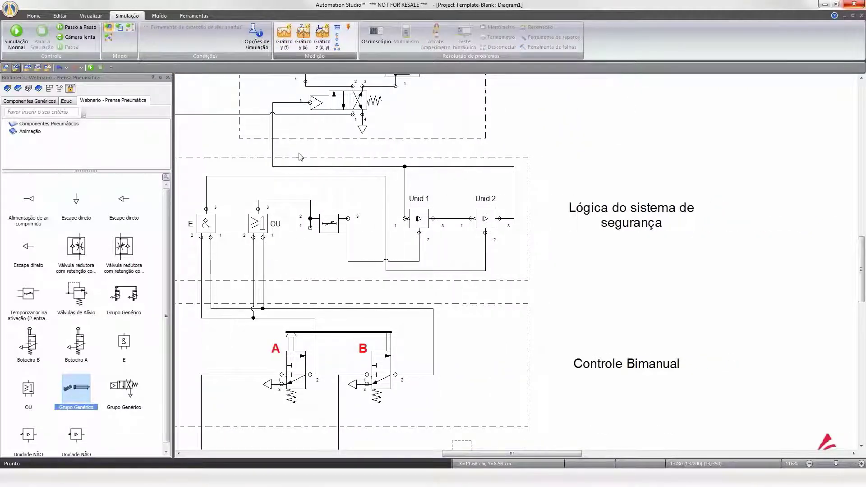
drag(235, 86, 683, 119)
drag(747, 290, 842, 416)
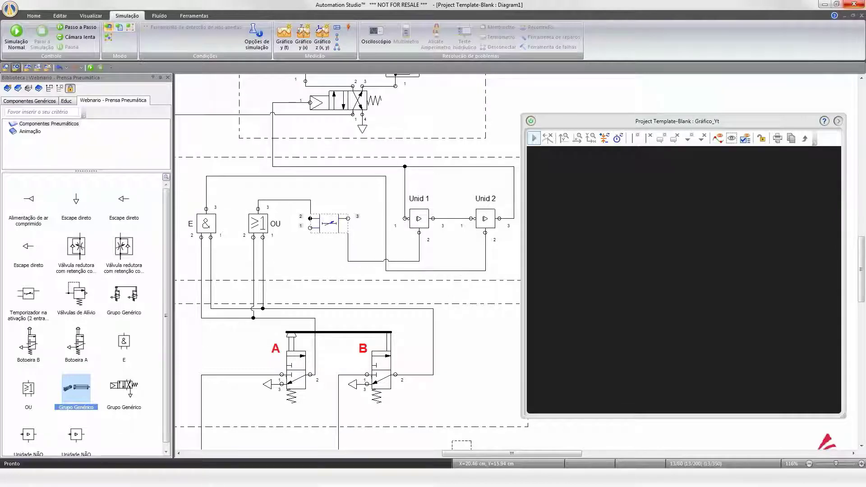
Add the timer to the plot and select its Pressão da porta 1 curve.
drag(532, 237, 596, 210)
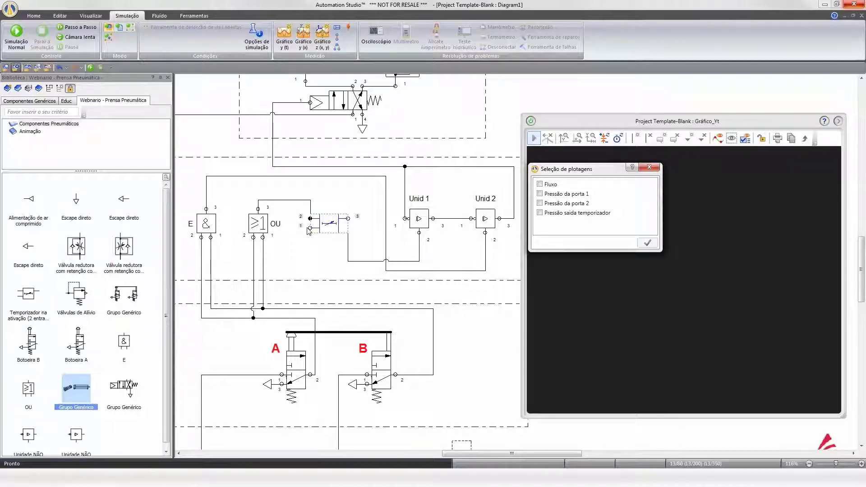
click(540, 193)
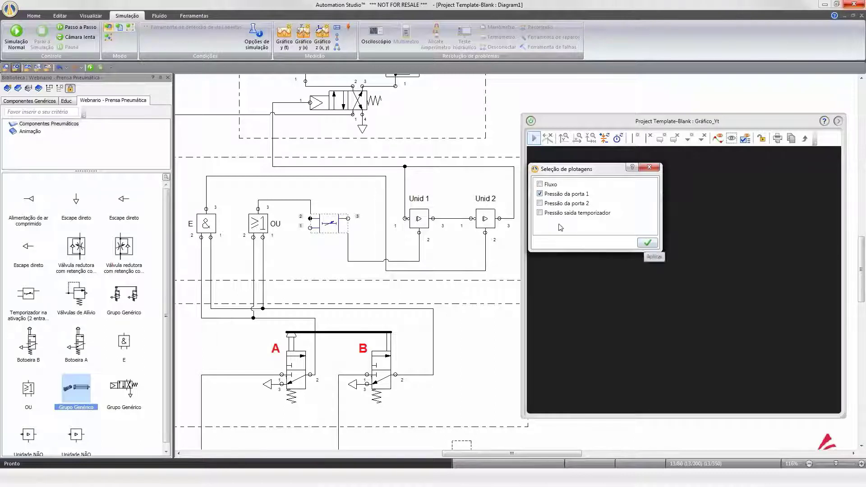
click(646, 243)
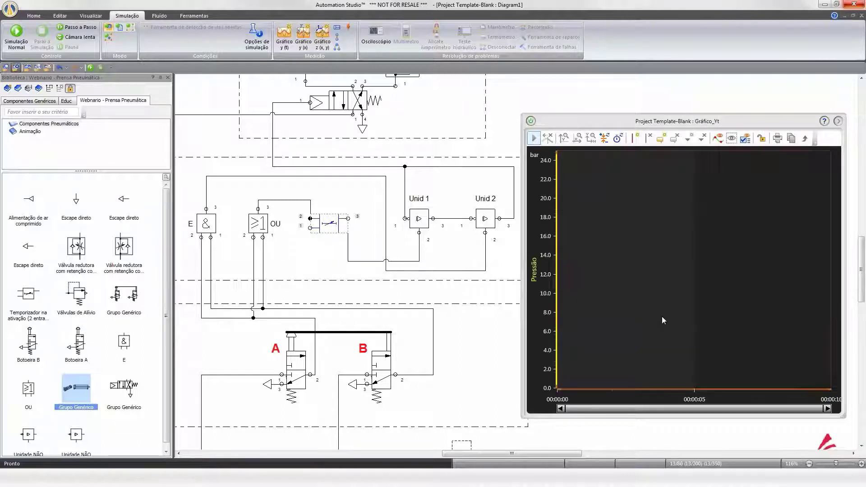
click(496, 348)
Run the simulation in slow motion, stop it, and restart it in slow motion.
click(70, 40)
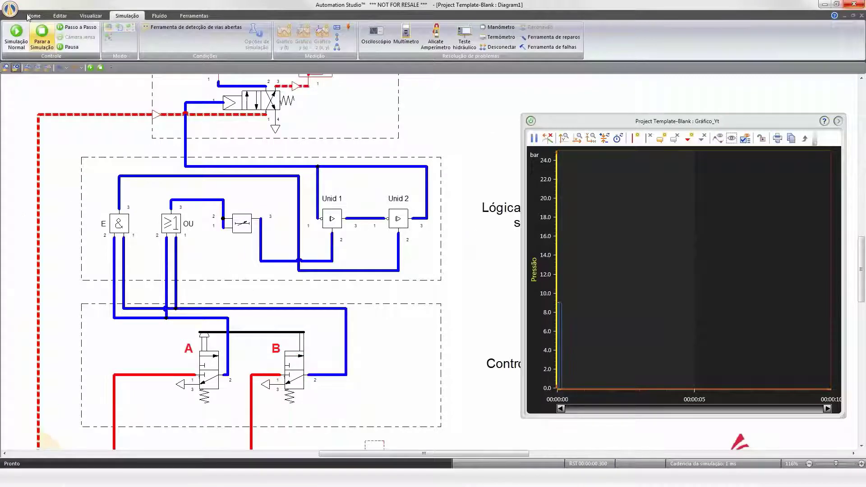
click(43, 37)
click(72, 38)
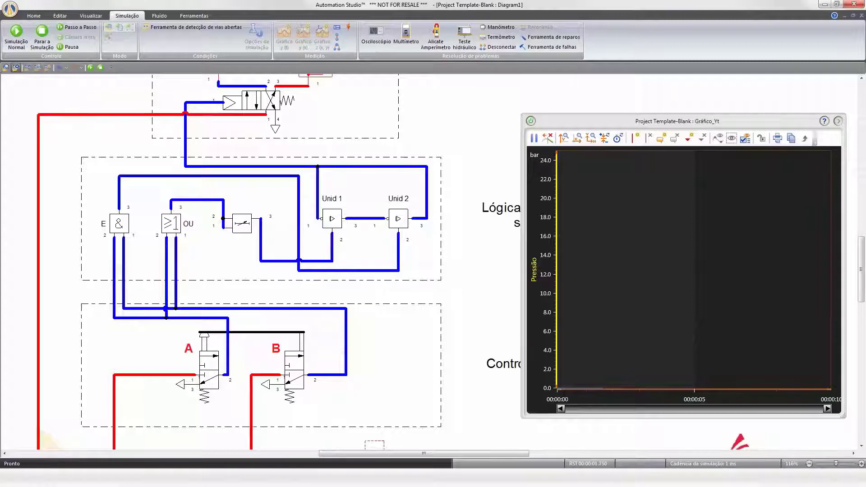
Advance the simulation step by step and show the plot legend.
click(81, 27)
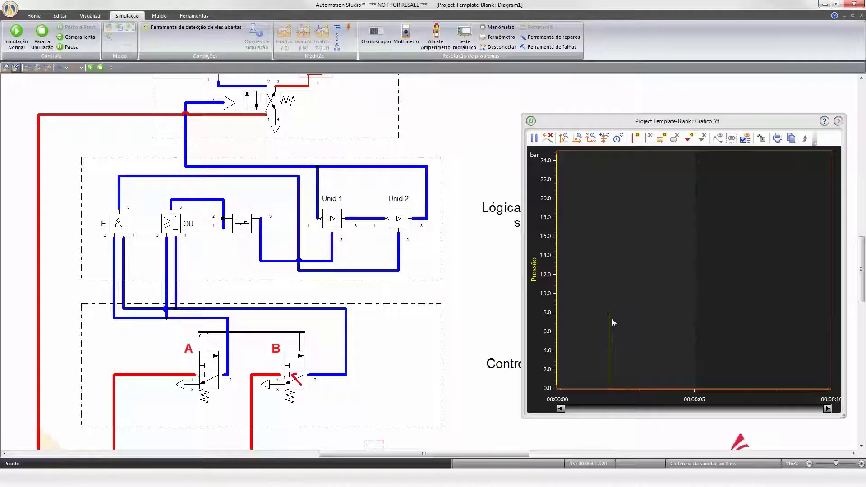
click(744, 140)
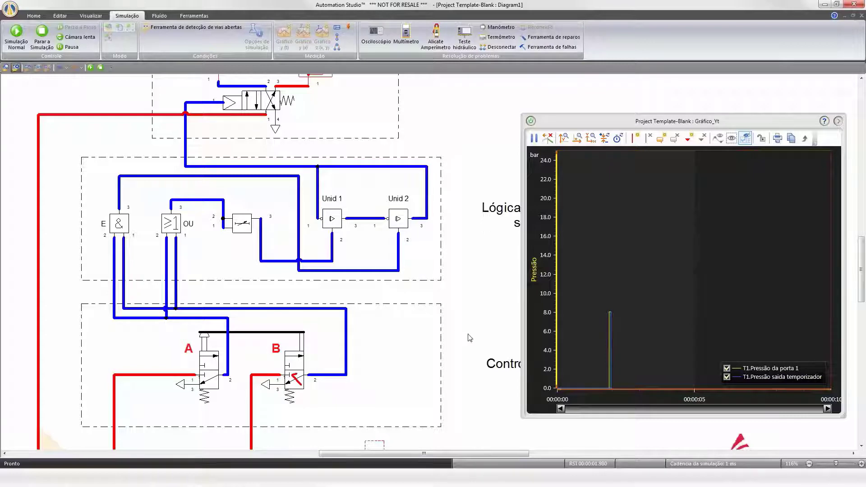
Pause the simulation and zoom the plot around the pressure rise near 00:01.90.
click(69, 47)
drag(593, 296, 640, 334)
scroll(683, 262, down, 5)
scroll(664, 268, up, 10)
scroll(660, 275, up, 6)
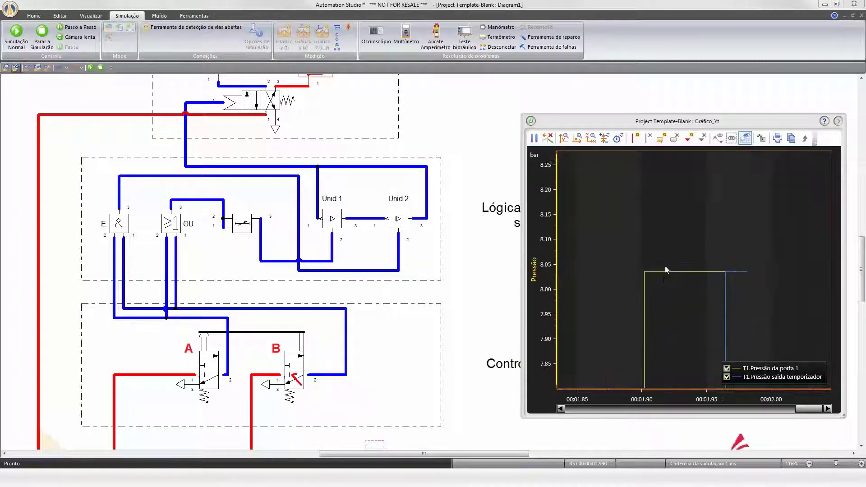
Zoom closer on the rise and place two plot cursors at the port 1 rise and the timer output rise to measure the delay.
scroll(629, 287, up, 1)
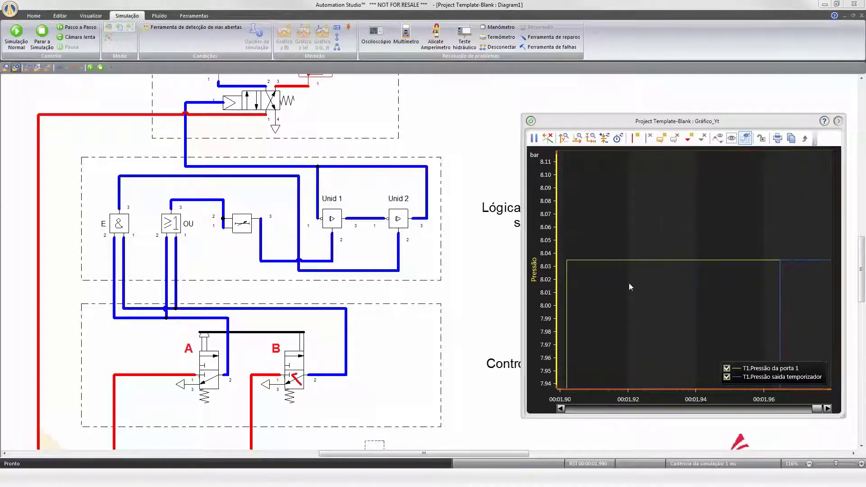
drag(811, 369, 715, 177)
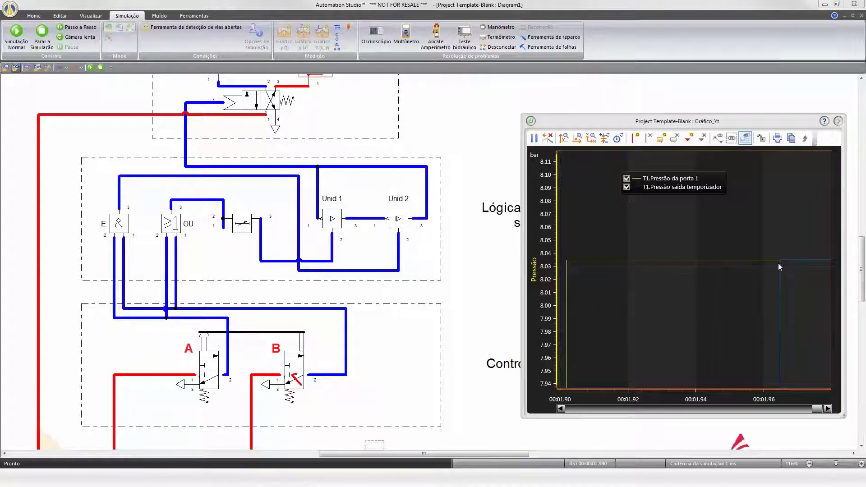
drag(694, 284, 567, 281)
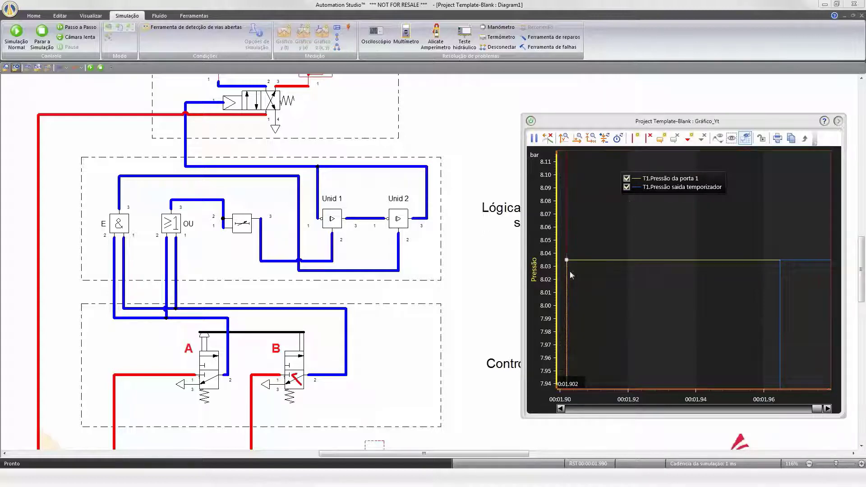
click(700, 291)
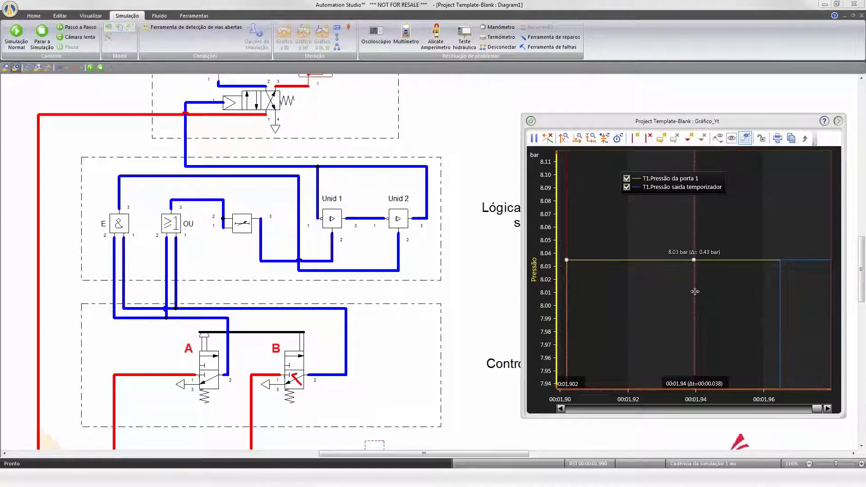
drag(701, 291, 776, 274)
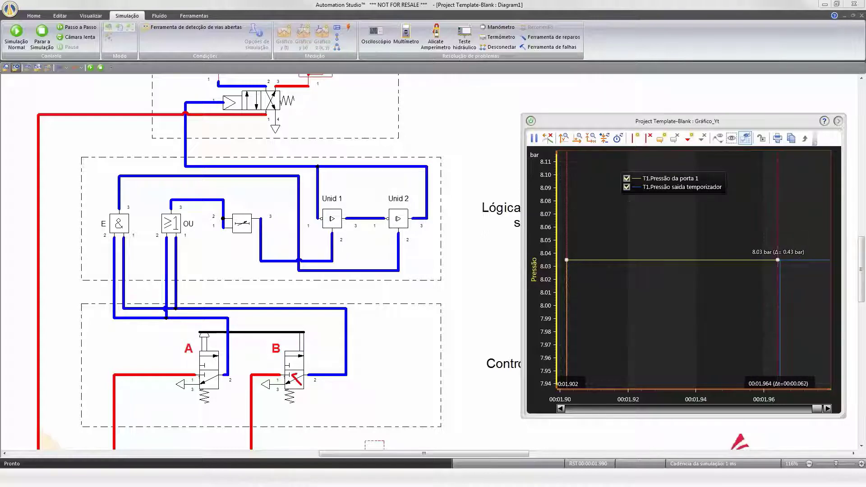
drag(569, 266, 568, 266)
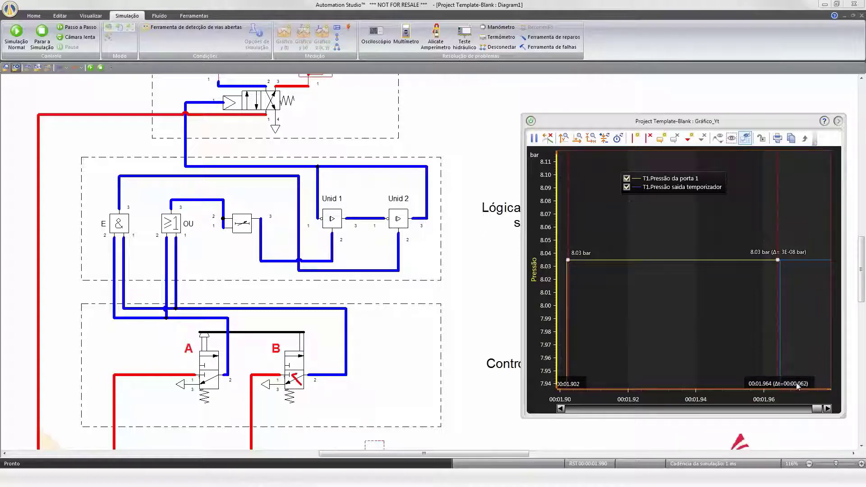
Stop the simulation and open the timer's properties to check its time delay setting, then close them.
click(40, 44)
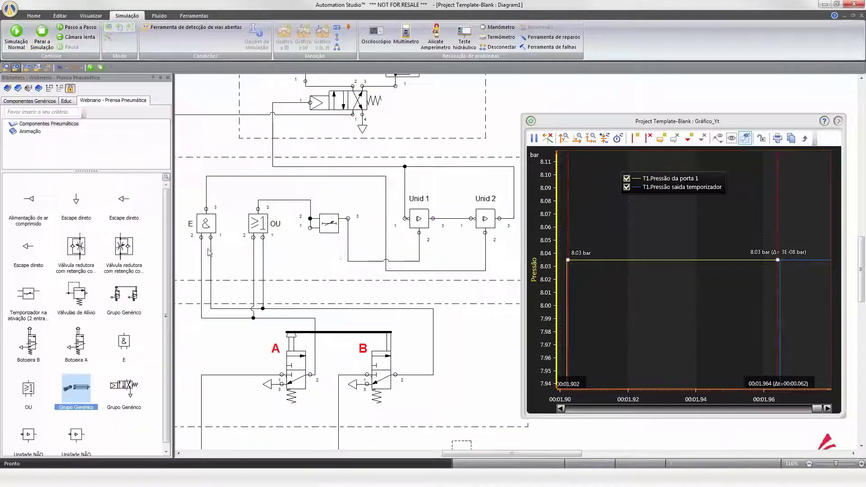
double_click(329, 227)
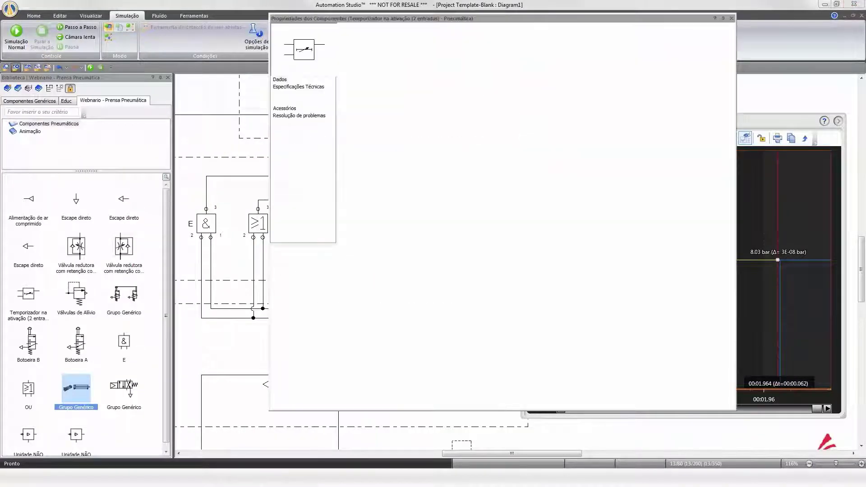
drag(608, 25, 396, 52)
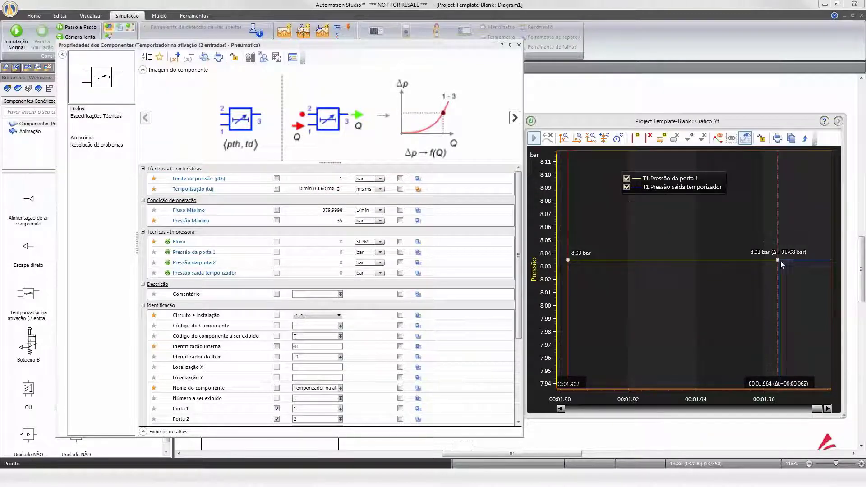
click(568, 249)
drag(568, 249, 566, 250)
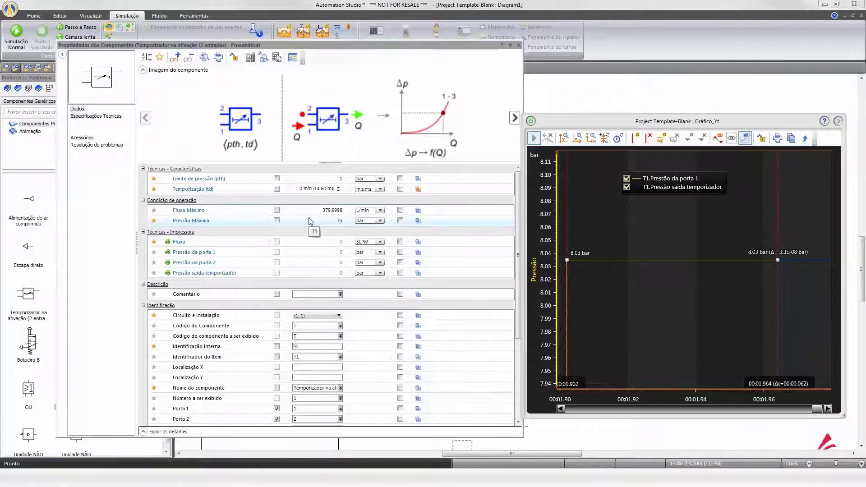
click(518, 45)
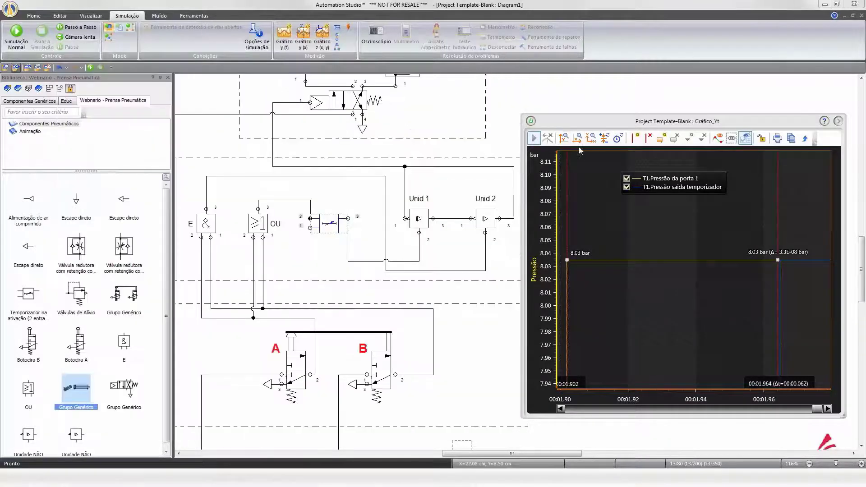
Remove both timer pressure curves from the plot and move the plot window to the lower right.
click(475, 345)
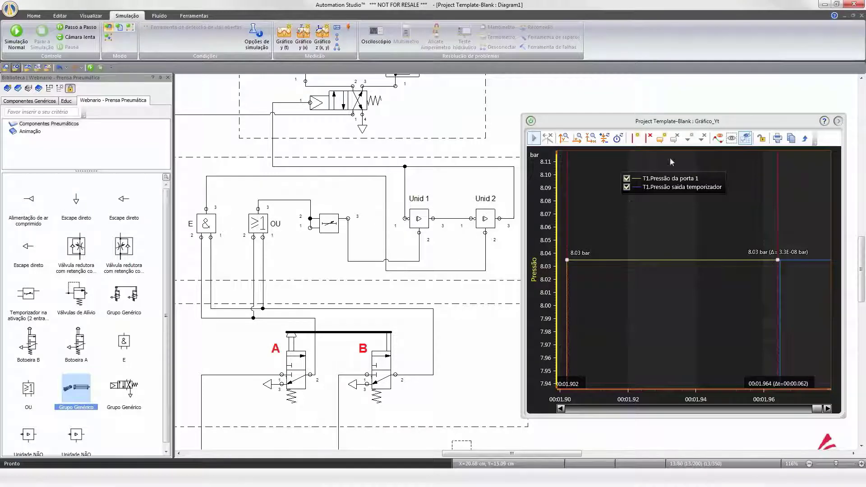
drag(770, 121, 576, 125)
click(643, 124)
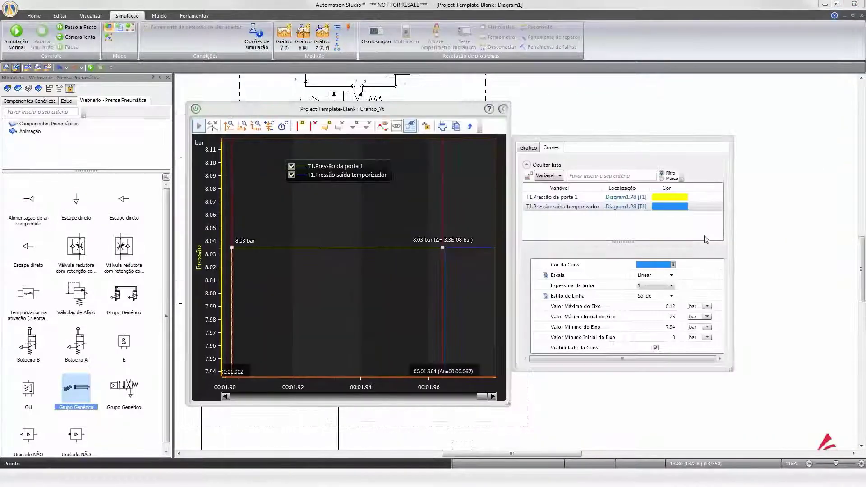
click(529, 175)
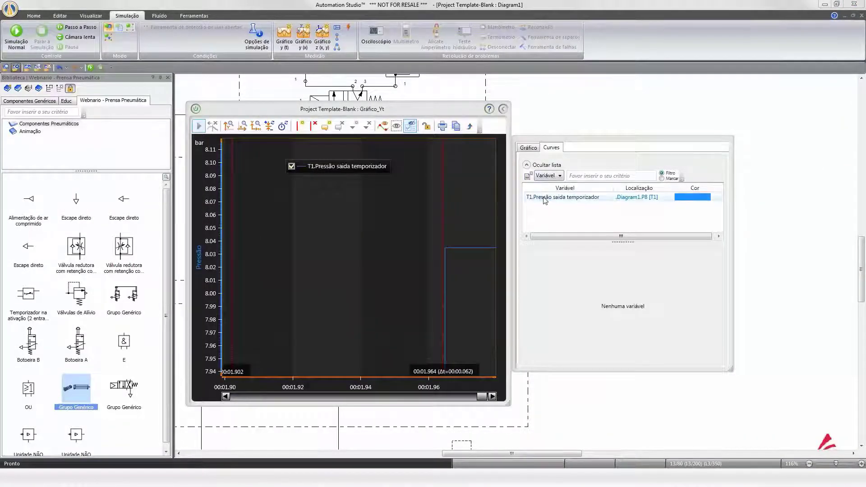
click(528, 175)
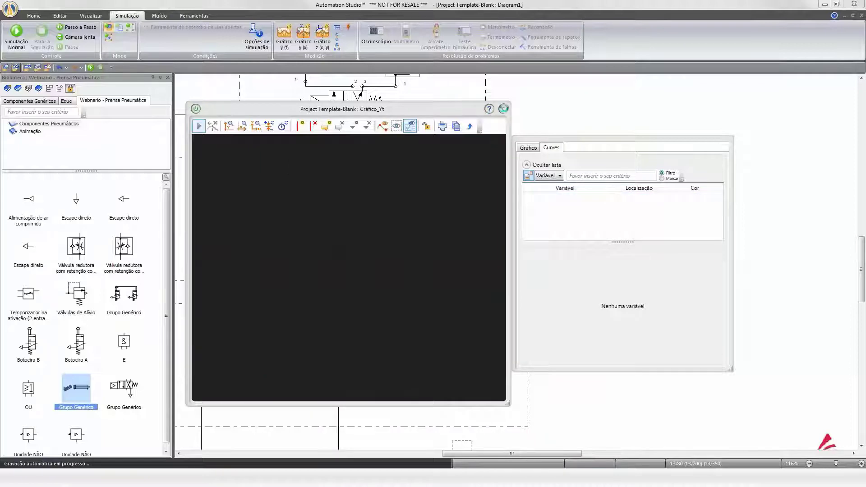
click(503, 109)
drag(395, 112, 653, 285)
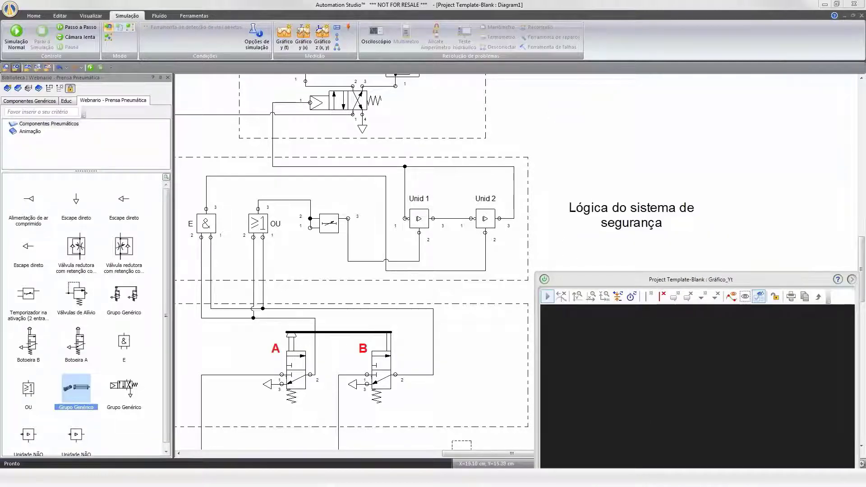
Open Unid 2's properties and capture its symbol and truth-table image with the Snipping Tool.
double_click(486, 219)
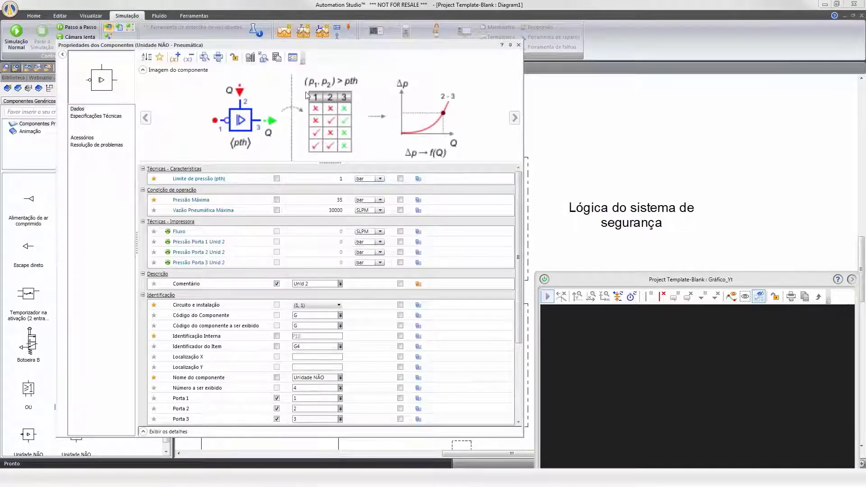
drag(333, 164, 329, 181)
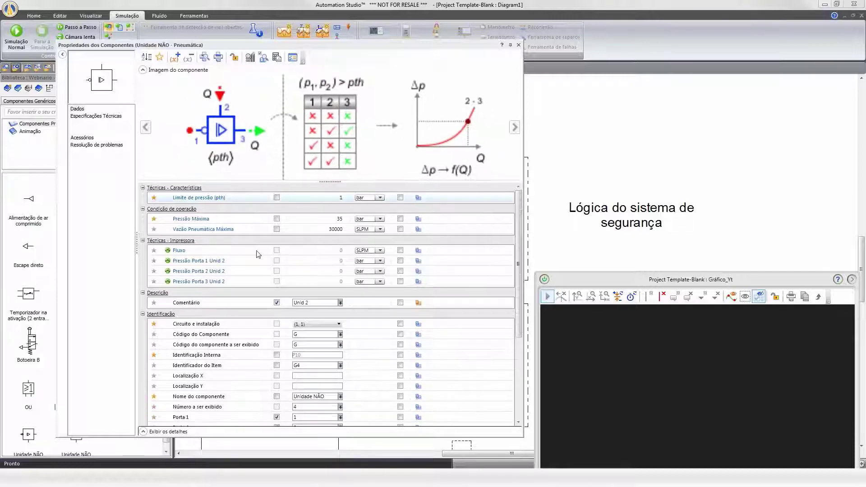
key(super)
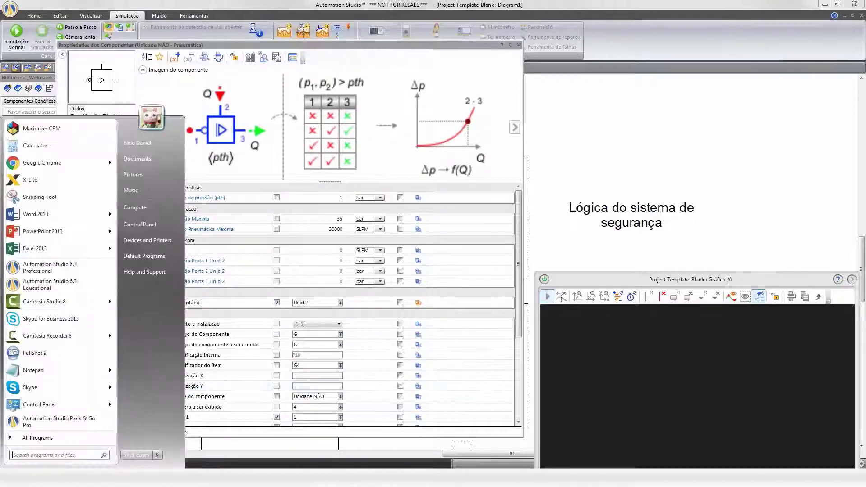
click(39, 196)
drag(370, 70, 255, 148)
drag(174, 186, 187, 184)
click(197, 32)
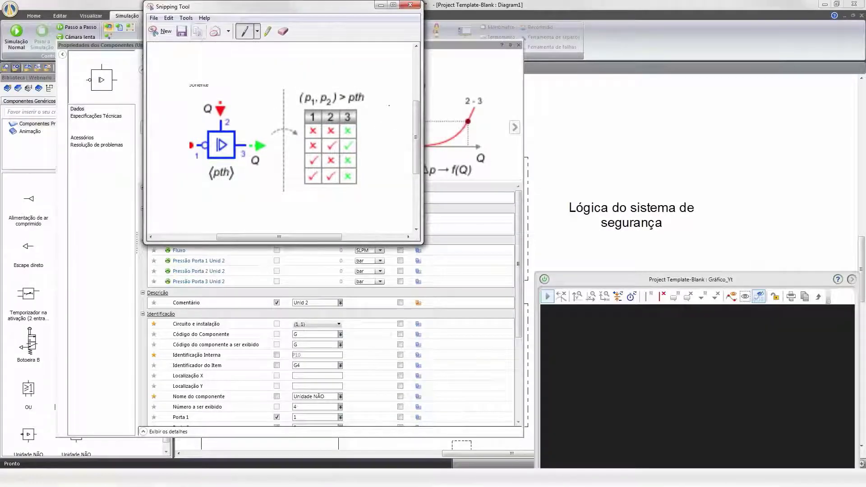
Paste the captured image into the diagram and resize it above the safety logic label.
click(648, 154)
key(ctrl+v)
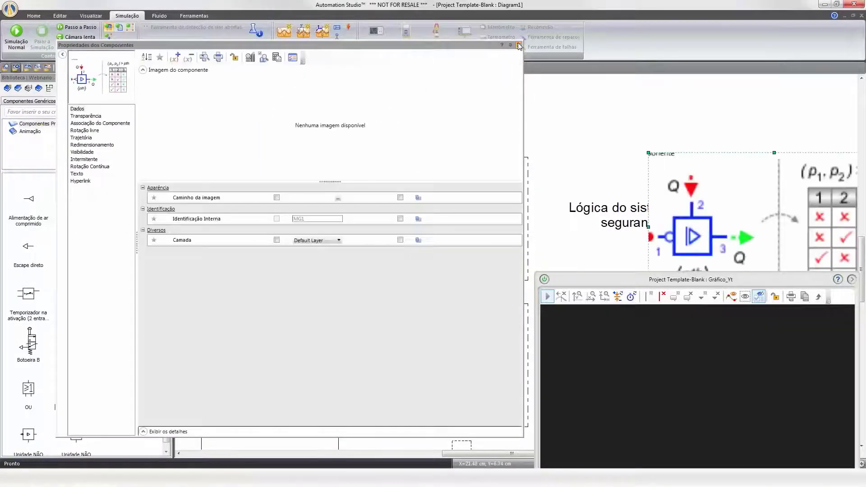
click(518, 44)
drag(648, 153, 567, 140)
click(720, 206)
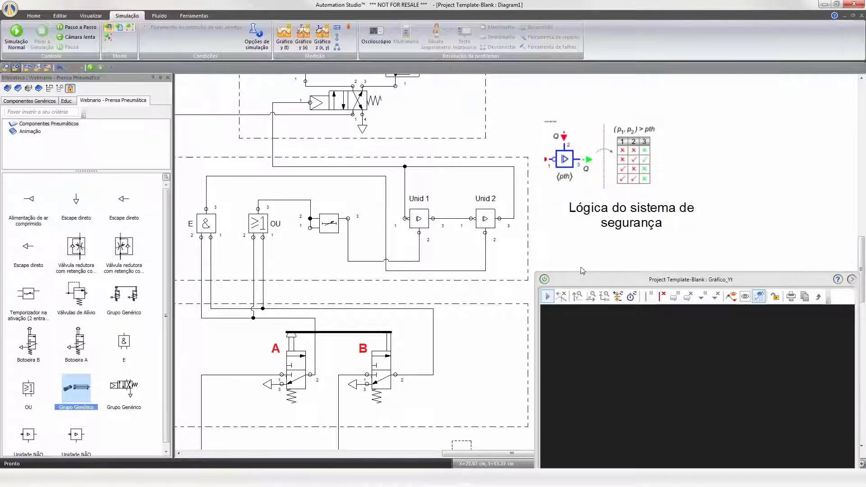
Add Unid 1's Pressão Porta 1, 2 and 3 curves to the plot.
drag(588, 282, 600, 298)
scroll(548, 243, up, 1)
scroll(550, 244, up, 1)
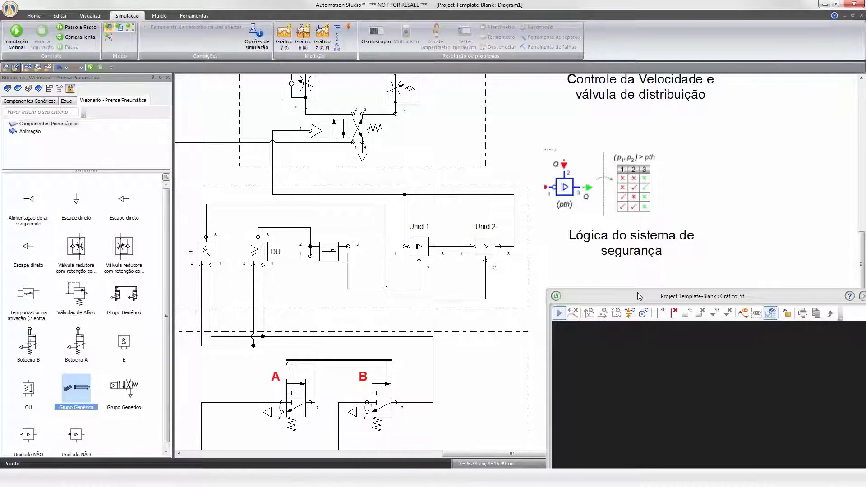
drag(639, 296, 640, 228)
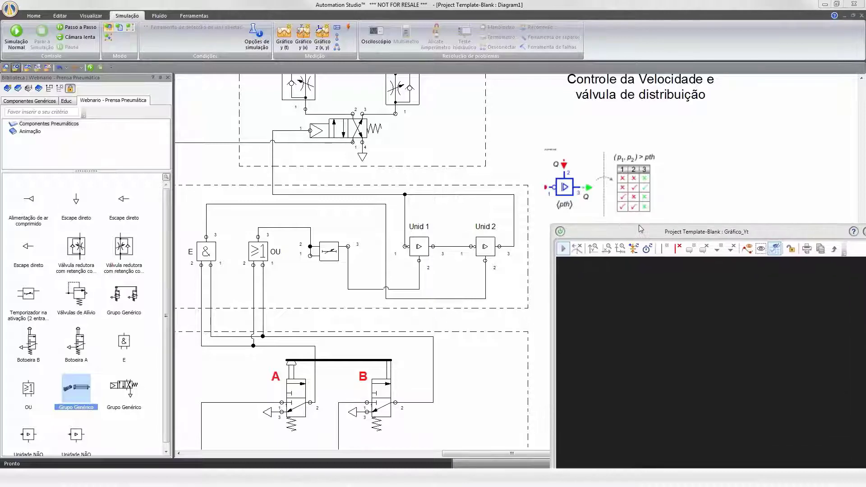
drag(485, 247, 666, 303)
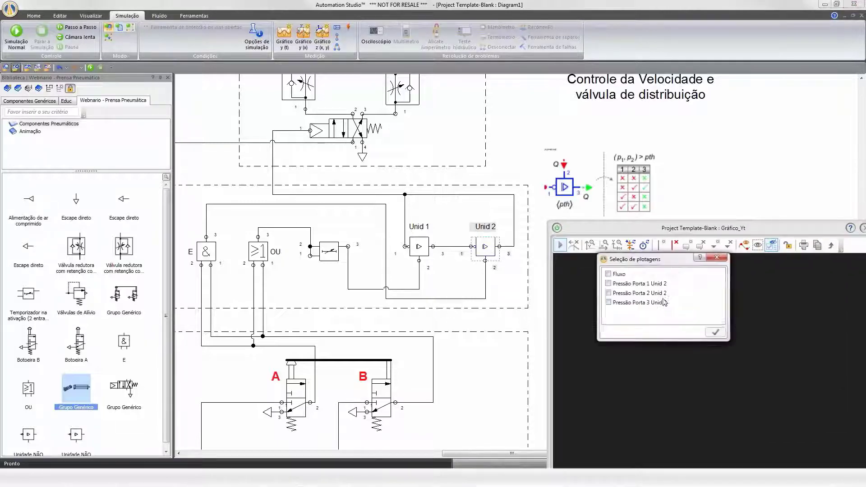
click(719, 257)
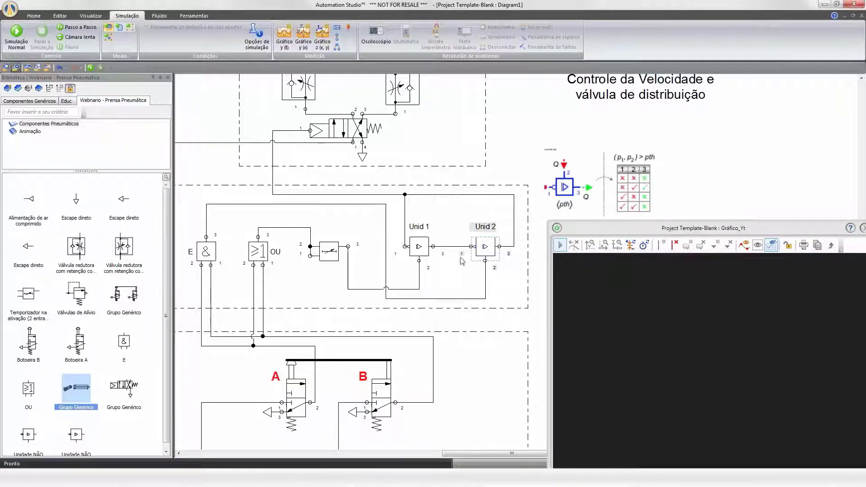
click(419, 248)
drag(419, 249, 586, 269)
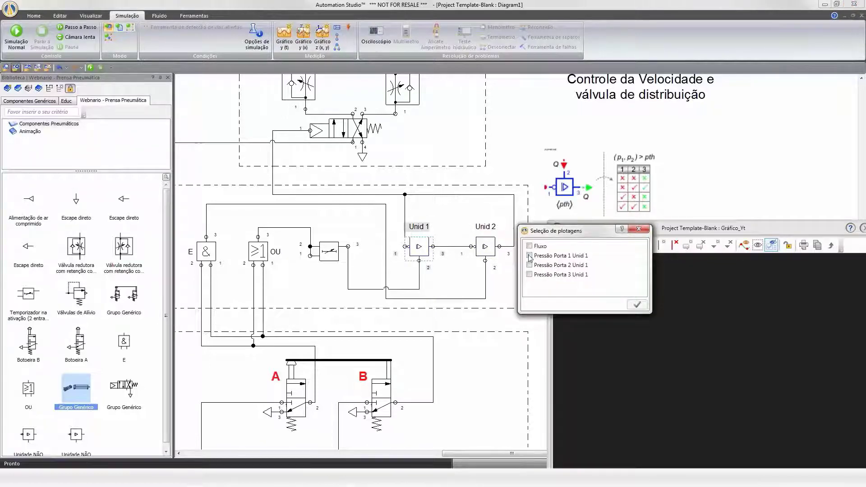
click(529, 255)
click(529, 265)
click(529, 275)
click(636, 305)
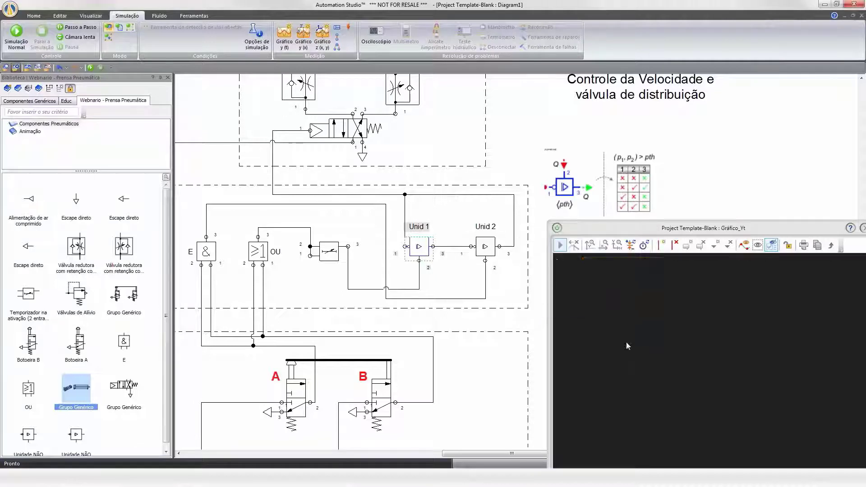
Add Unid 2's Pressão Porta 1, 2 and 3 curves to the plot.
drag(487, 246, 647, 338)
click(587, 317)
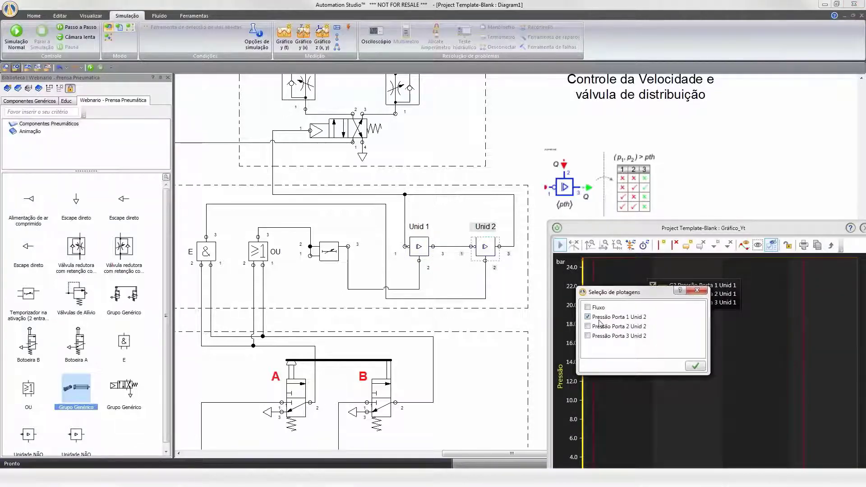
click(587, 327)
click(588, 336)
click(695, 366)
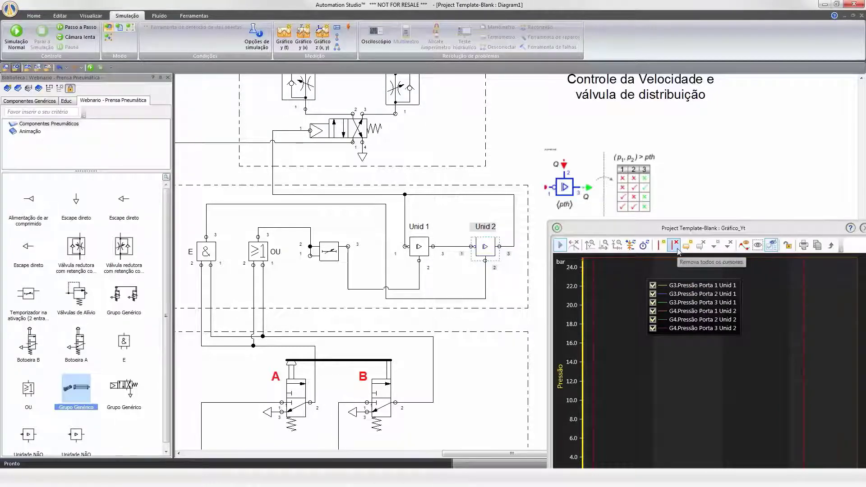
Run the simulation in slow motion and operate push button B.
drag(568, 232, 599, 207)
click(80, 38)
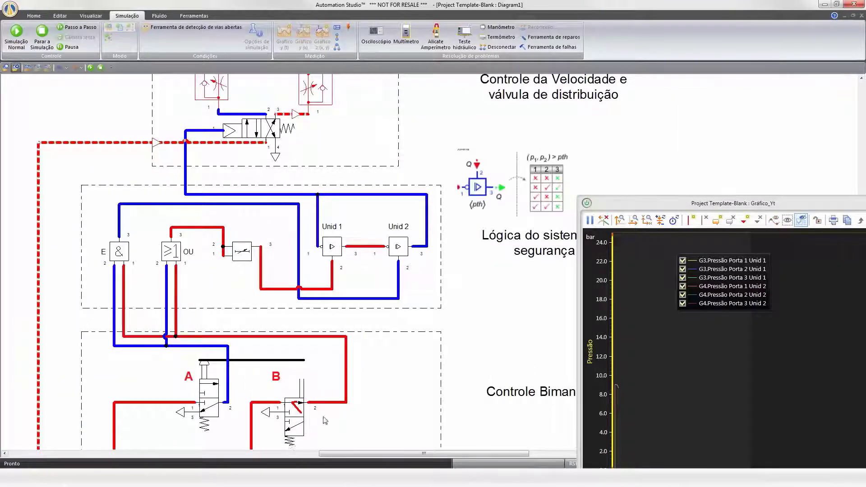
scroll(321, 421, down, 1)
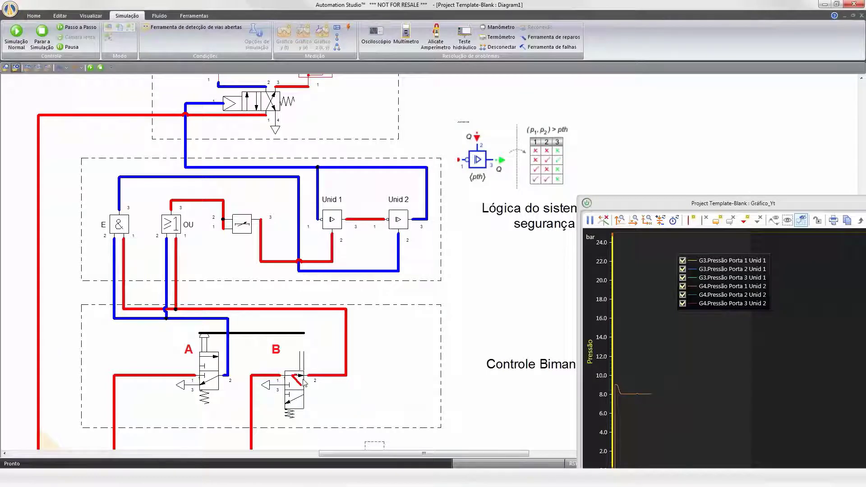
click(289, 414)
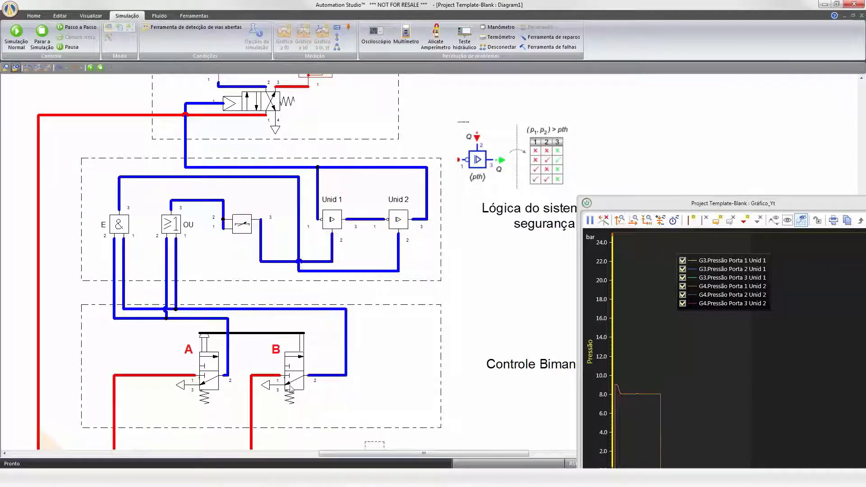
Stop the simulation and restart it in normal mode.
click(41, 36)
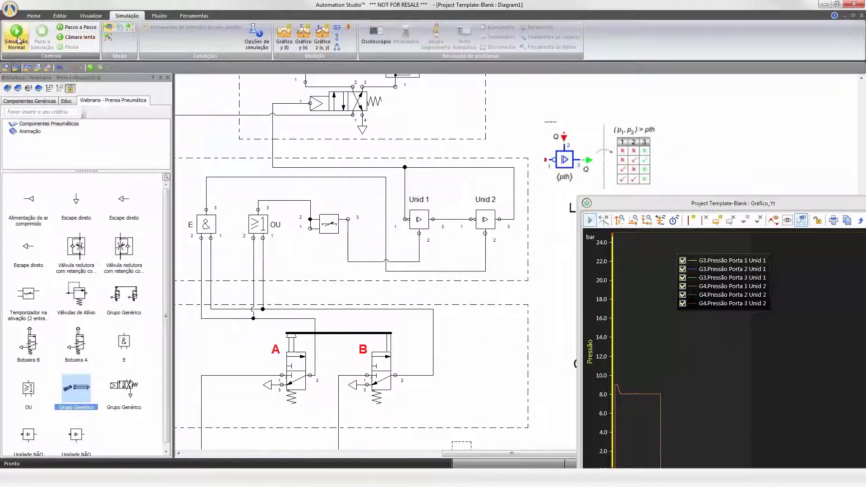
click(18, 41)
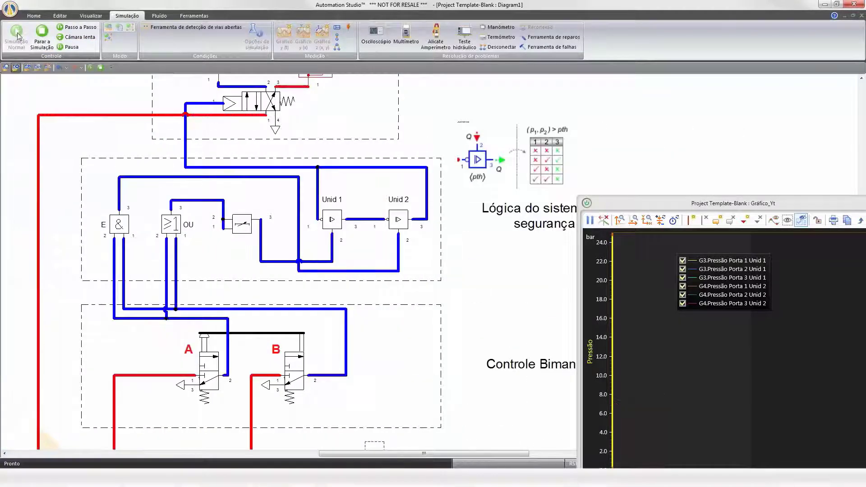
Operate push button B alone while the simulation runs.
click(80, 28)
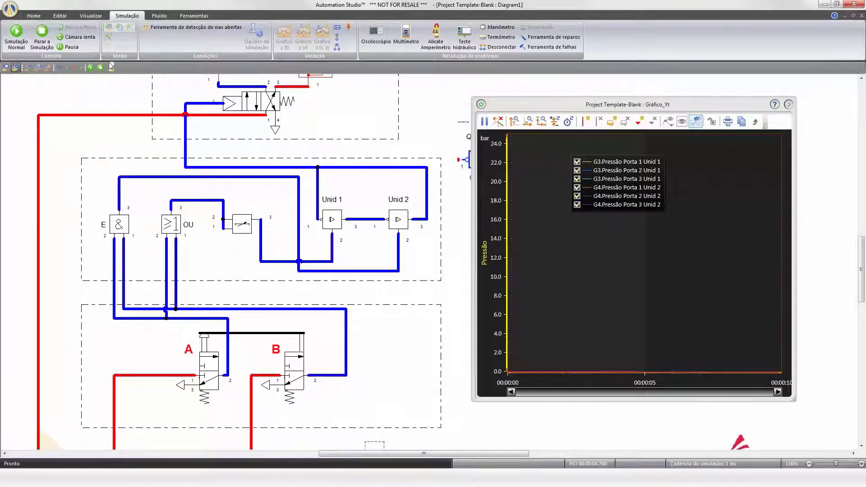
click(302, 363)
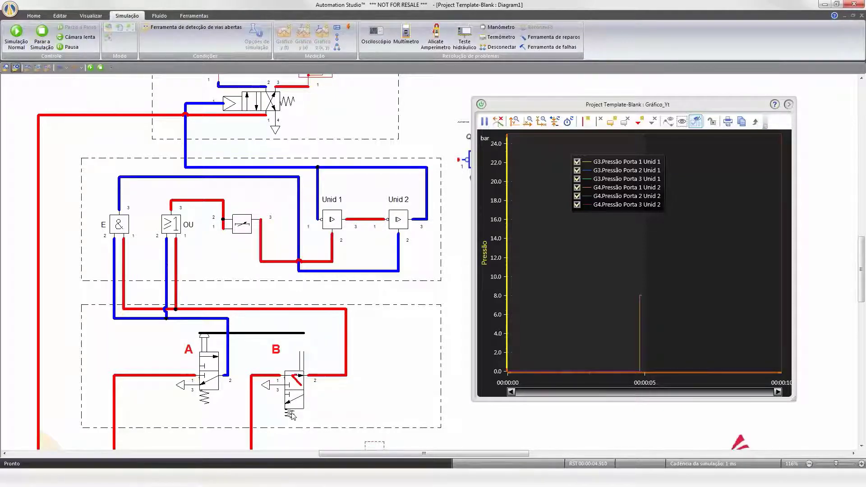
Stop the simulation, restart it in slow motion, and operate push button A.
click(42, 32)
click(16, 32)
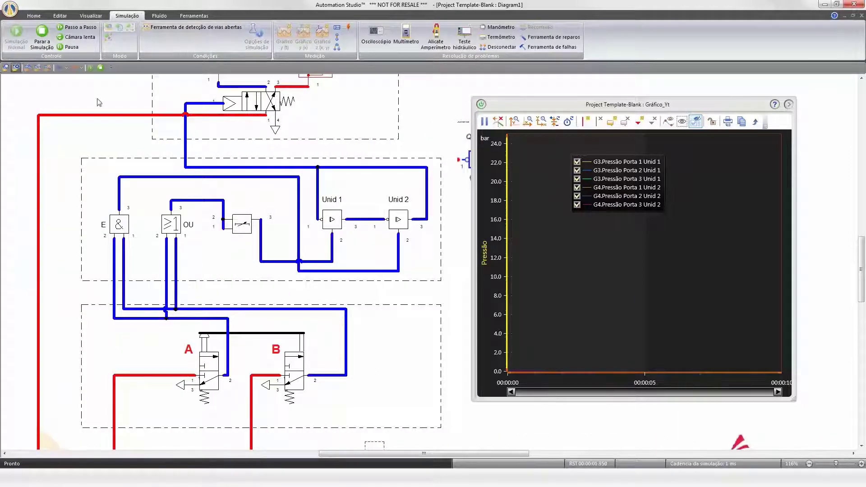
click(76, 38)
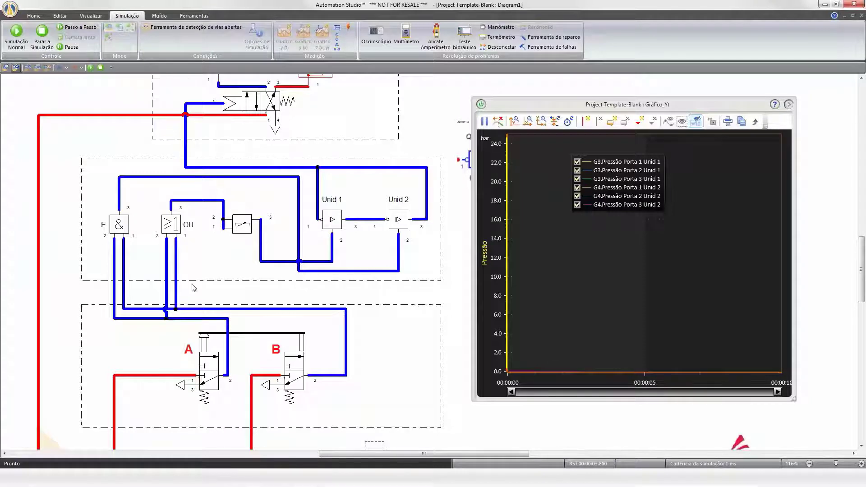
click(205, 341)
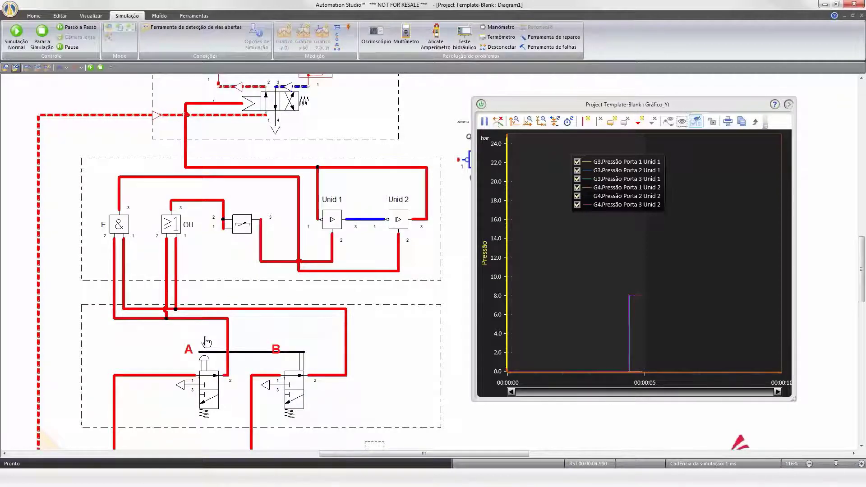
Watch the cylinder respond and stop the simulation.
scroll(433, 364, up, 2)
scroll(412, 321, up, 5)
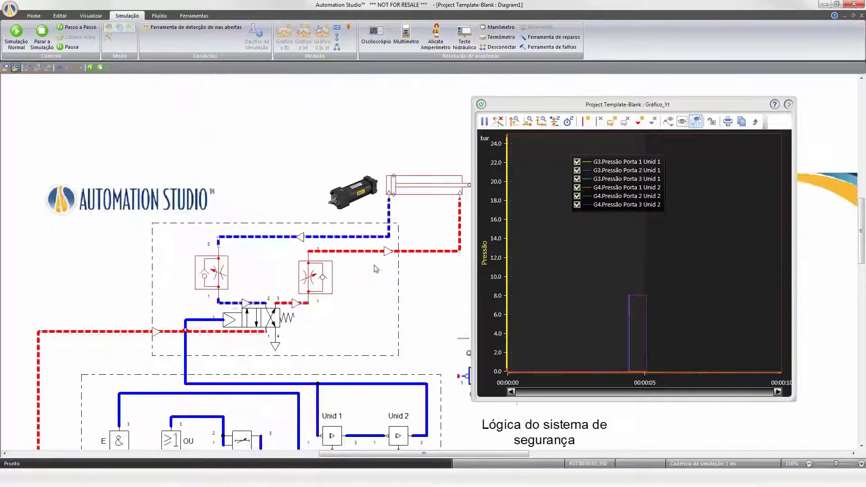
scroll(431, 192, up, 1)
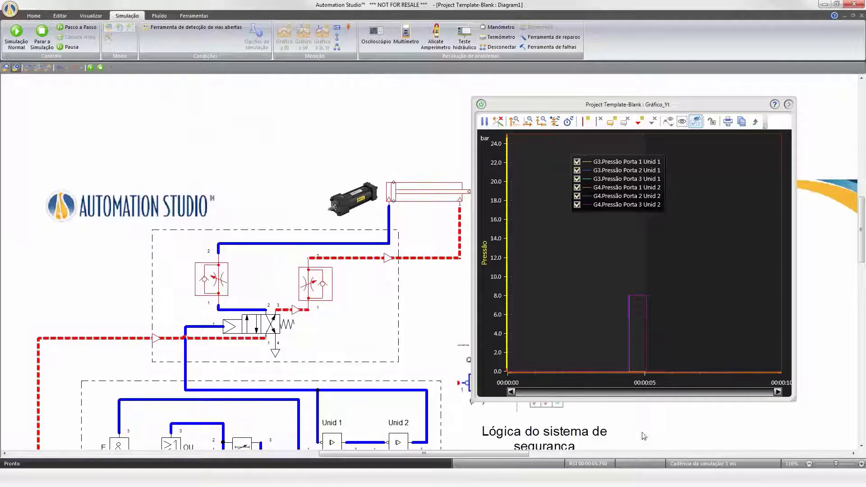
scroll(471, 427, down, 5)
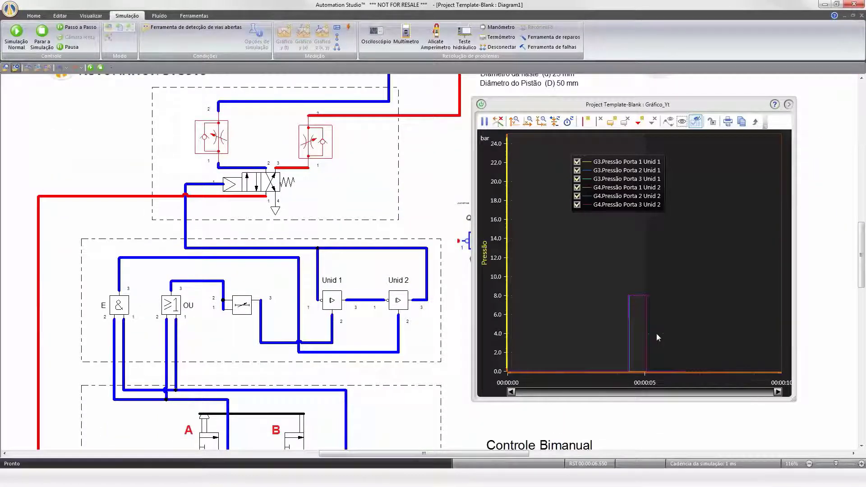
click(42, 36)
Zoom into the plotted timer and NOT-unit pressure curves around the 4.4 s switching instant.
drag(626, 107, 676, 90)
scroll(658, 304, up, 3)
scroll(672, 326, up, 5)
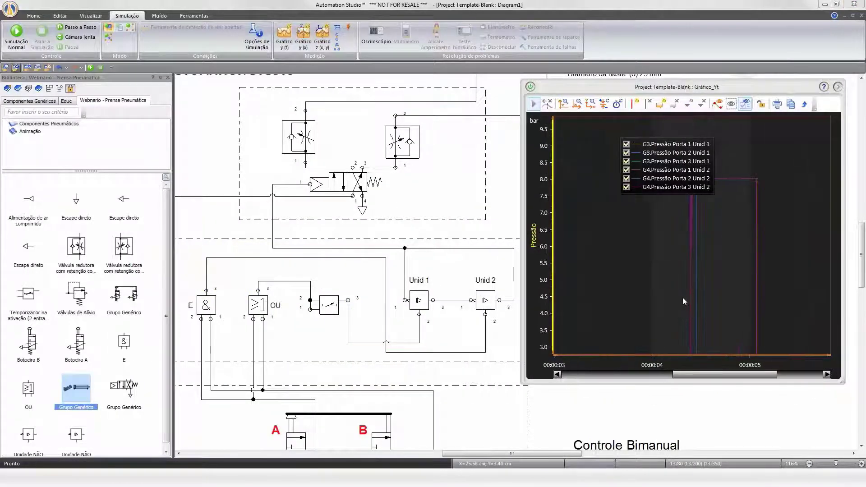
scroll(671, 325, up, 6)
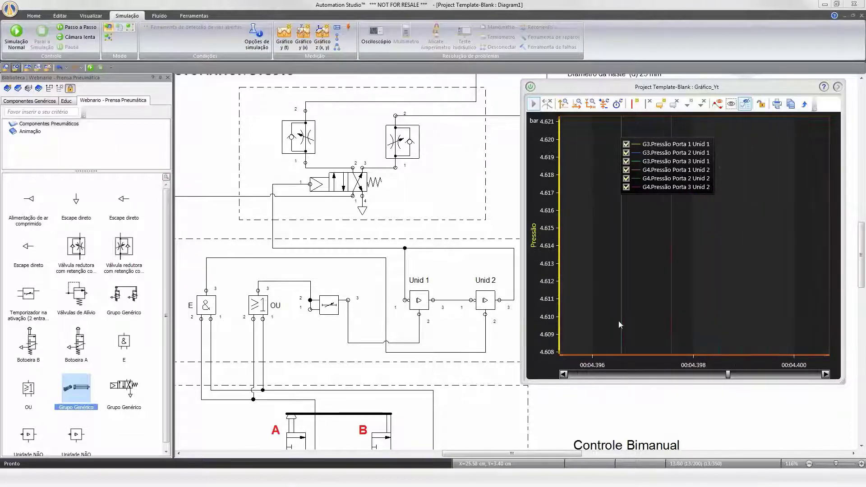
scroll(609, 320, up, 4)
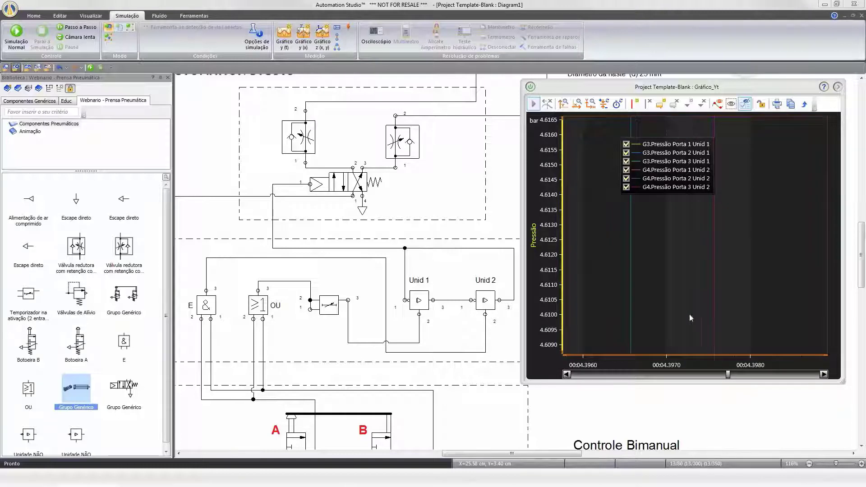
drag(675, 334, 679, 230)
mouse_move(679, 324)
mouse_down()
mouse_move(687, 133)
mouse_move(688, 162)
mouse_up()
drag(683, 307, 684, 167)
drag(683, 311, 690, 131)
drag(689, 306, 698, 135)
scroll(701, 248, down, 10)
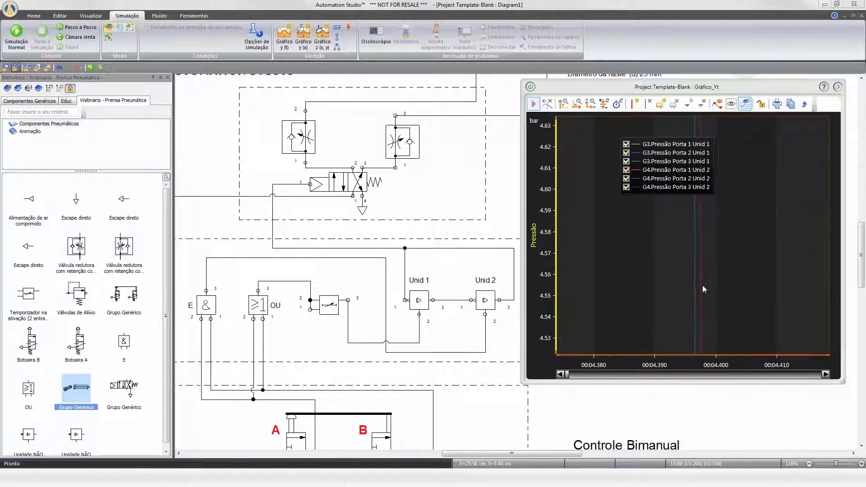
mouse_move(708, 334)
mouse_down()
mouse_move(697, 210)
mouse_move(676, 149)
mouse_up()
drag(713, 306, 714, 153)
drag(717, 288, 722, 140)
mouse_move(716, 311)
mouse_down()
mouse_move(717, 130)
mouse_move(727, 122)
mouse_move(741, 135)
mouse_up()
drag(741, 318, 752, 155)
mouse_move(751, 311)
mouse_down()
mouse_move(757, 160)
mouse_move(767, 203)
mouse_move(771, 169)
mouse_up()
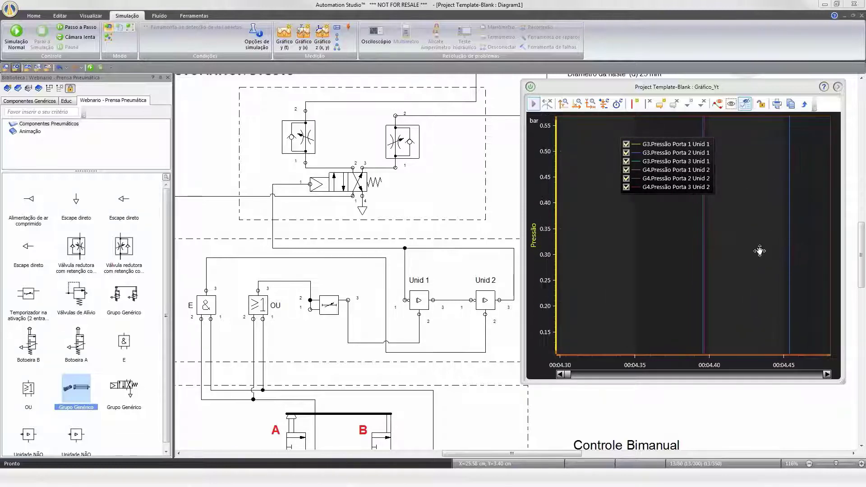
drag(759, 251, 753, 137)
drag(744, 321, 745, 302)
scroll(698, 288, up, 8)
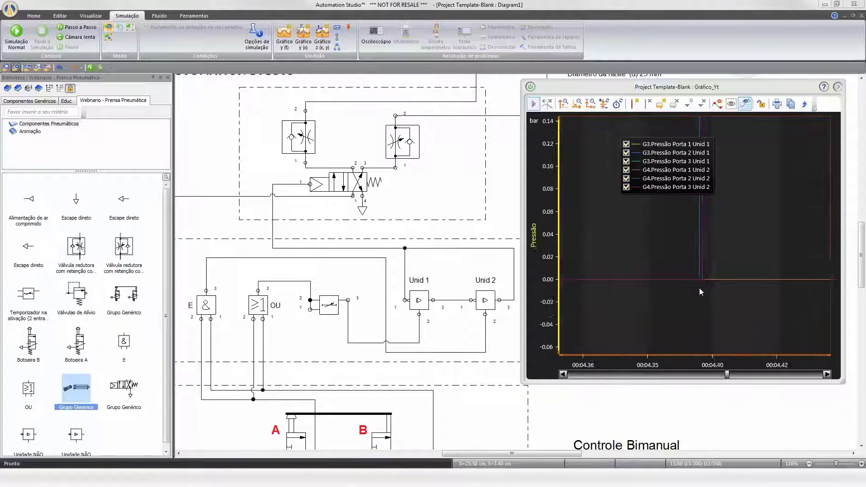
scroll(700, 264, up, 6)
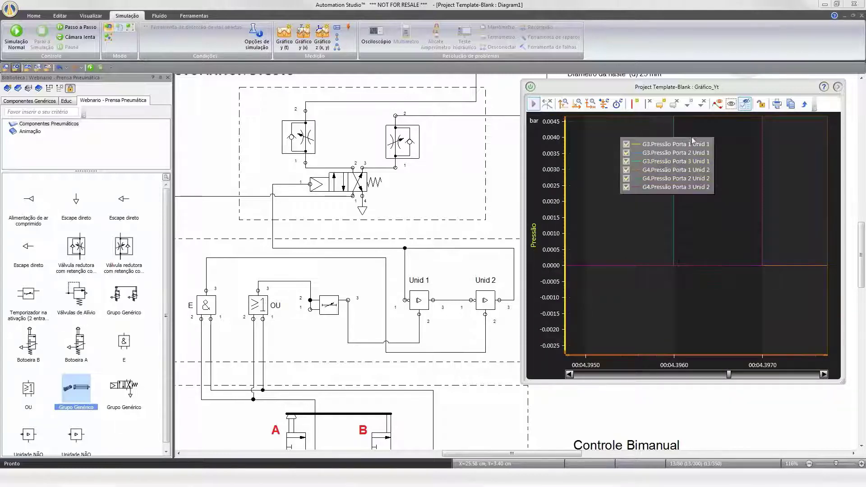
Move the plot legend aside and examine the pressure curves between 4.4 s and 5 s.
drag(697, 145, 774, 290)
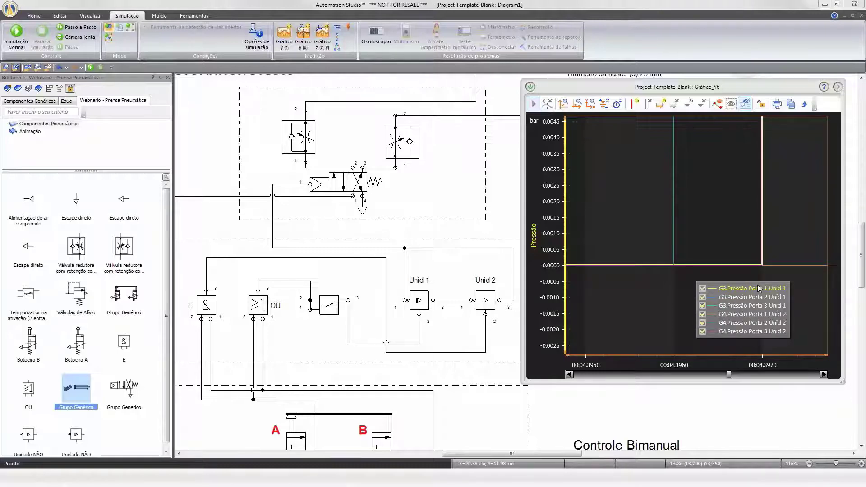
scroll(611, 284, down, 10)
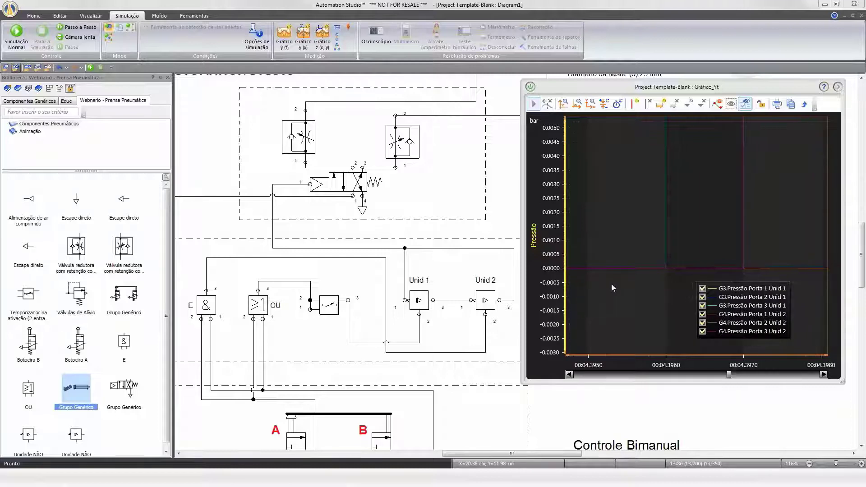
scroll(620, 298, down, 3)
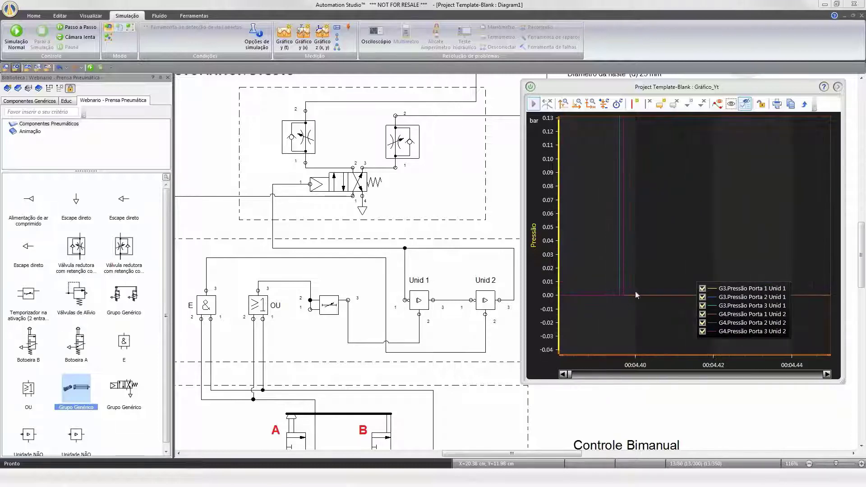
click(828, 375)
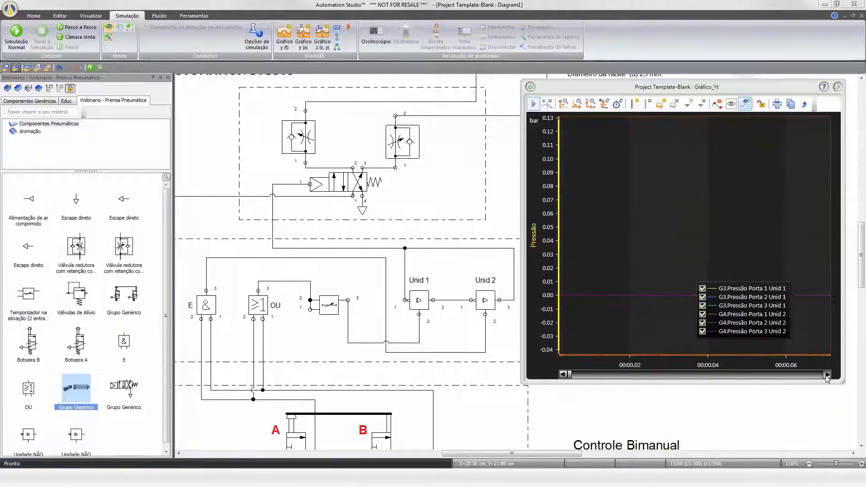
scroll(772, 217, down, 5)
scroll(729, 231, down, 8)
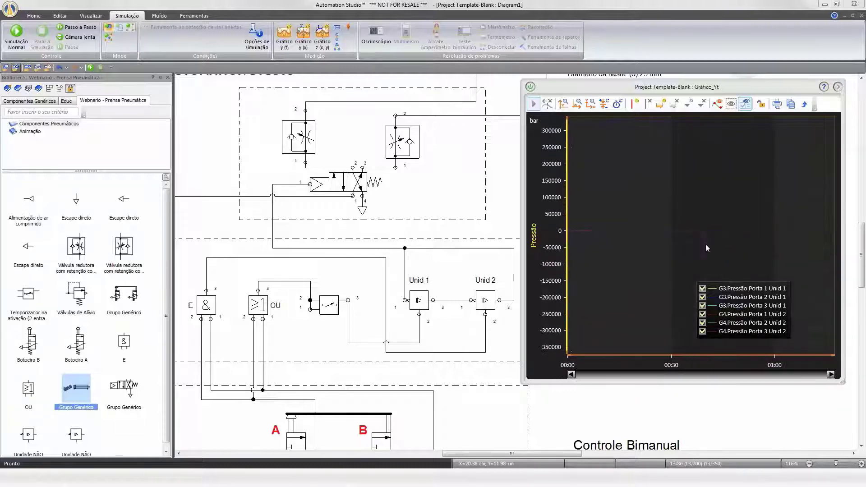
click(590, 104)
scroll(684, 279, up, 5)
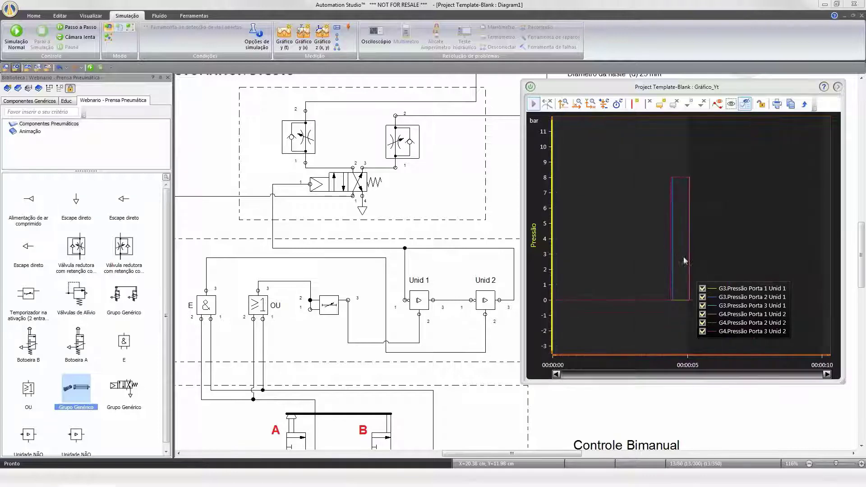
scroll(680, 328, up, 5)
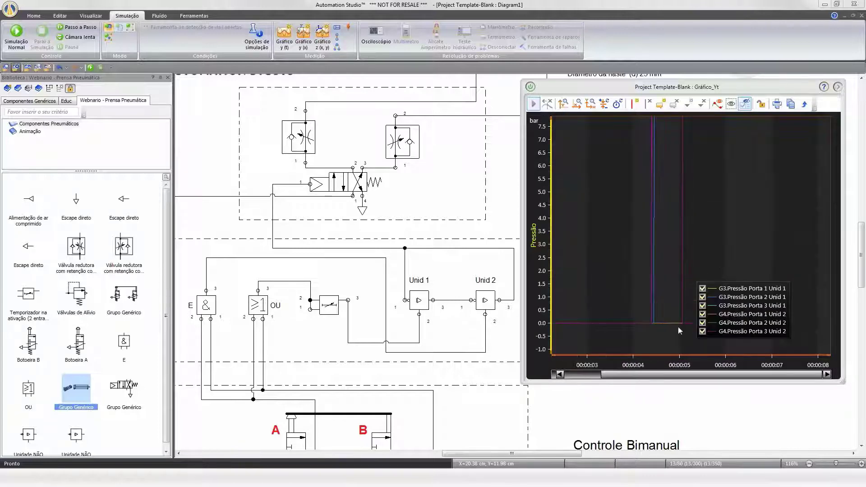
scroll(695, 282, up, 6)
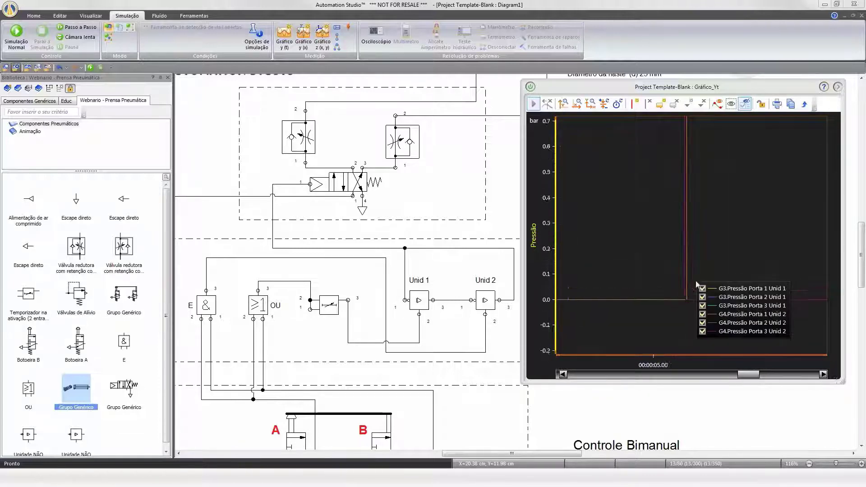
drag(731, 289, 755, 191)
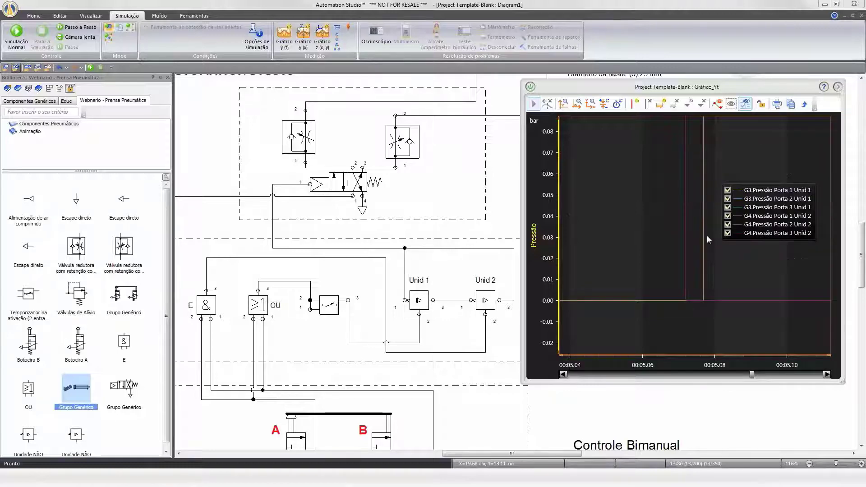
scroll(740, 317, down, 15)
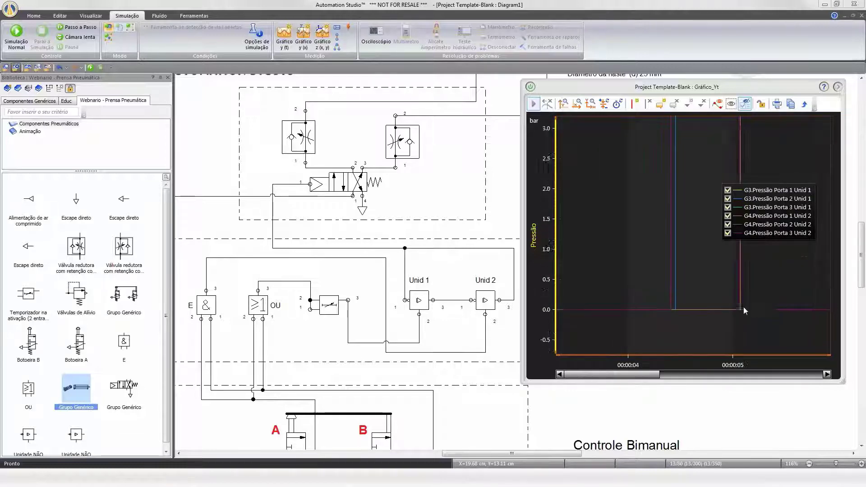
scroll(750, 132, down, 5)
scroll(748, 140, down, 5)
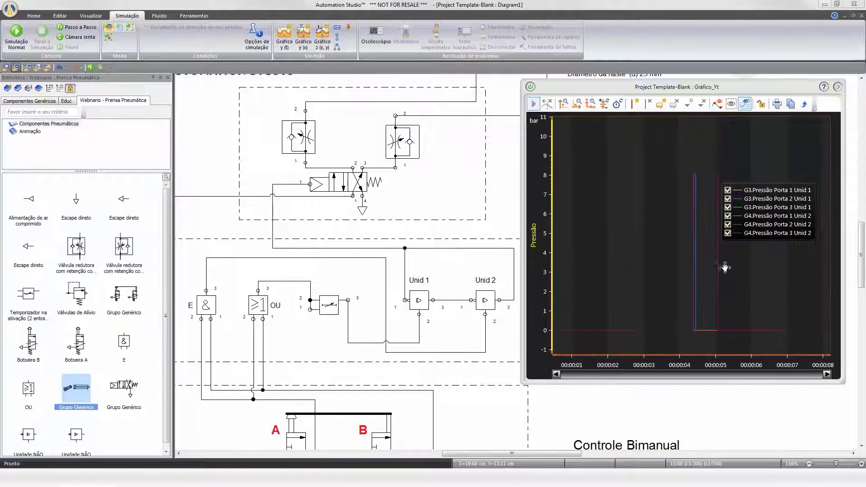
scroll(707, 191, up, 15)
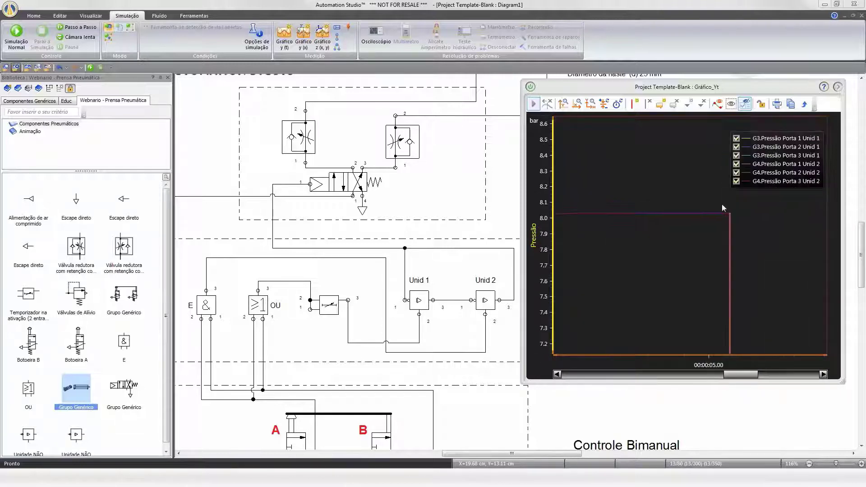
scroll(660, 233, up, 10)
scroll(615, 217, up, 5)
scroll(618, 210, down, 2)
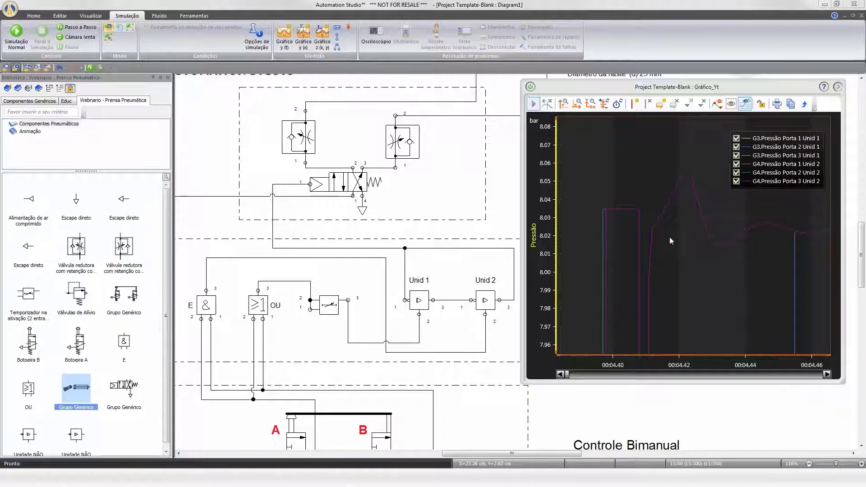
Measure a curve's peak pressure and the time difference between port transitions with the graph cursor.
click(635, 106)
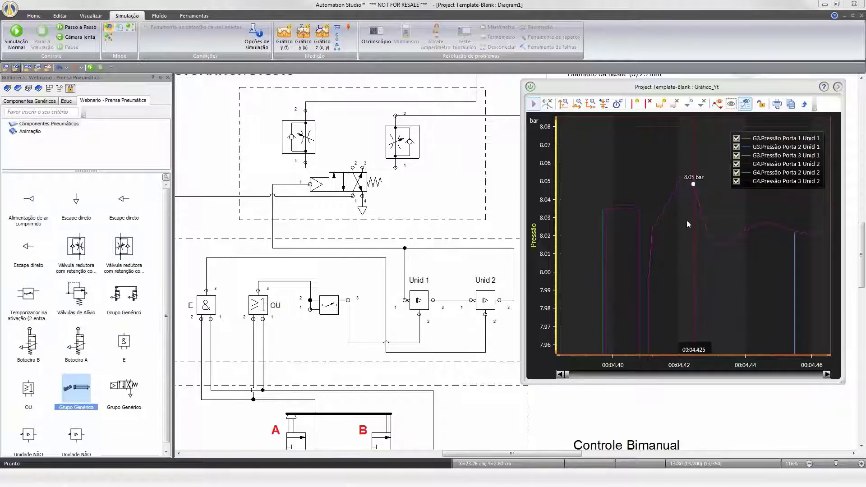
mouse_move(696, 209)
mouse_down()
mouse_move(595, 218)
mouse_move(607, 204)
mouse_up()
scroll(603, 211, up, 8)
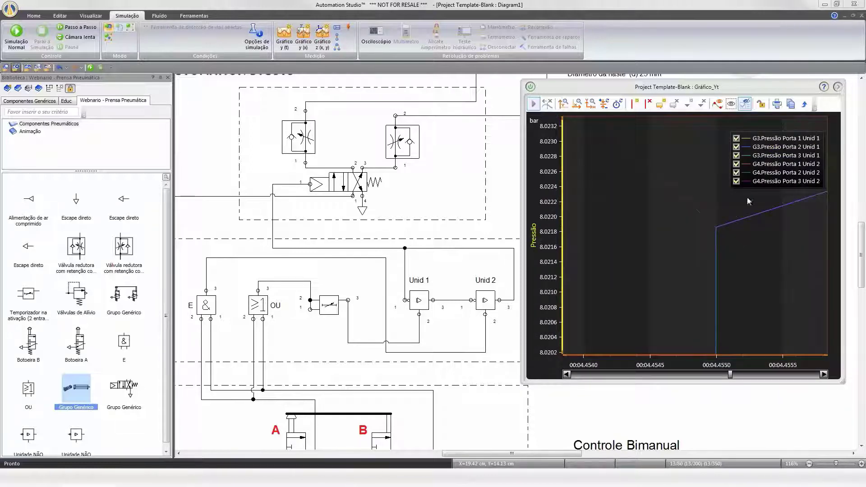
click(694, 236)
drag(695, 235, 716, 236)
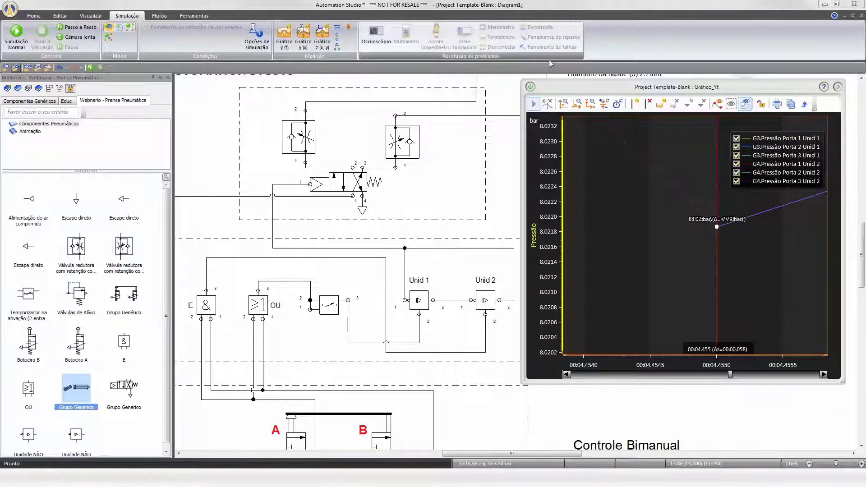
Close the plot window and zoom the diagram to show all components.
drag(547, 90, 524, 100)
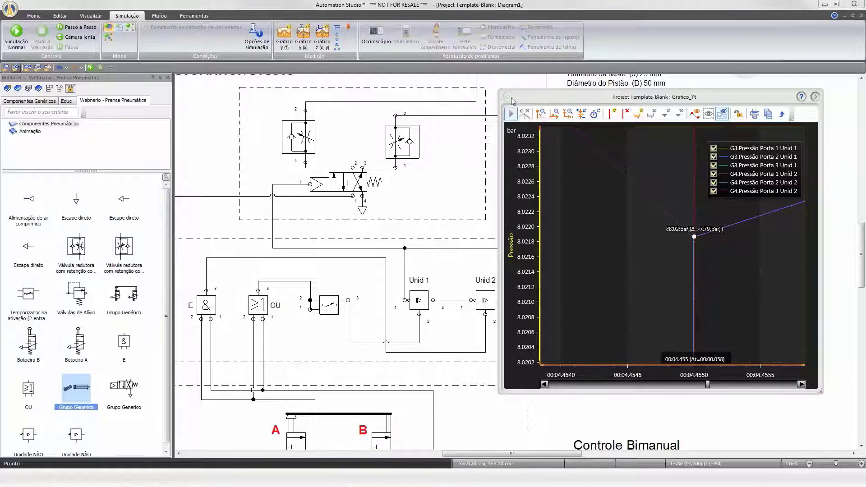
click(511, 97)
right_click(701, 172)
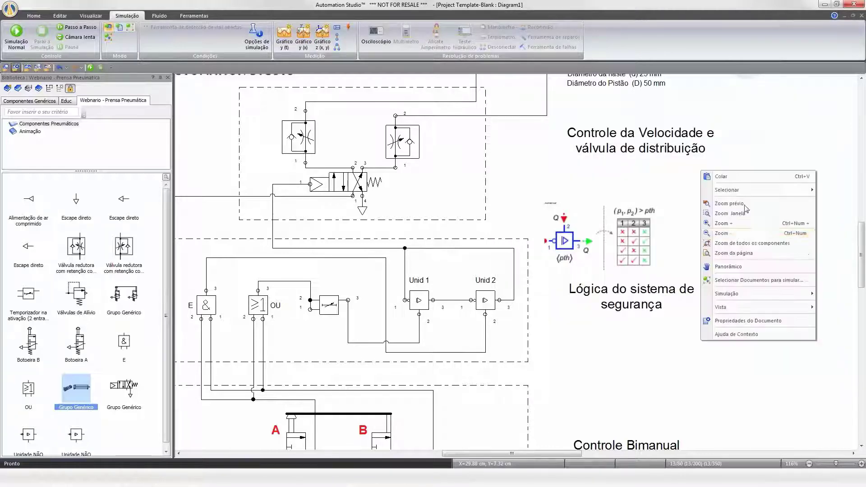
click(756, 237)
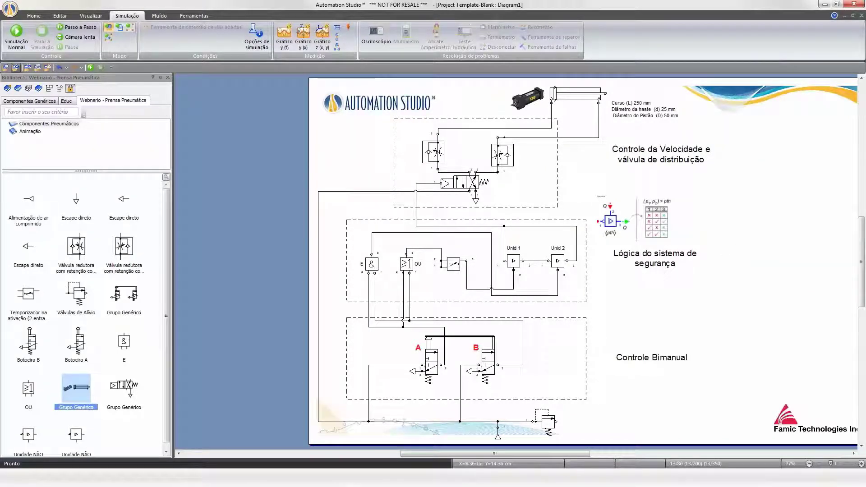
Run the simulation, operate push button A alone, then stop the simulation.
click(16, 44)
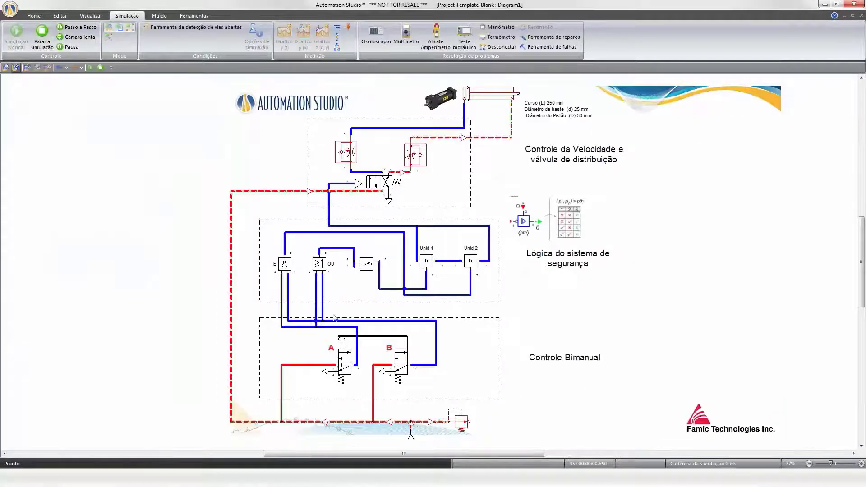
click(345, 345)
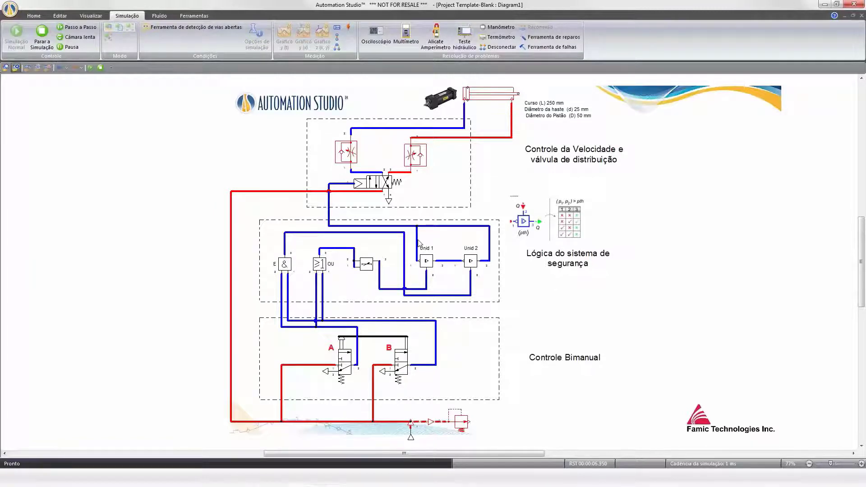
click(44, 45)
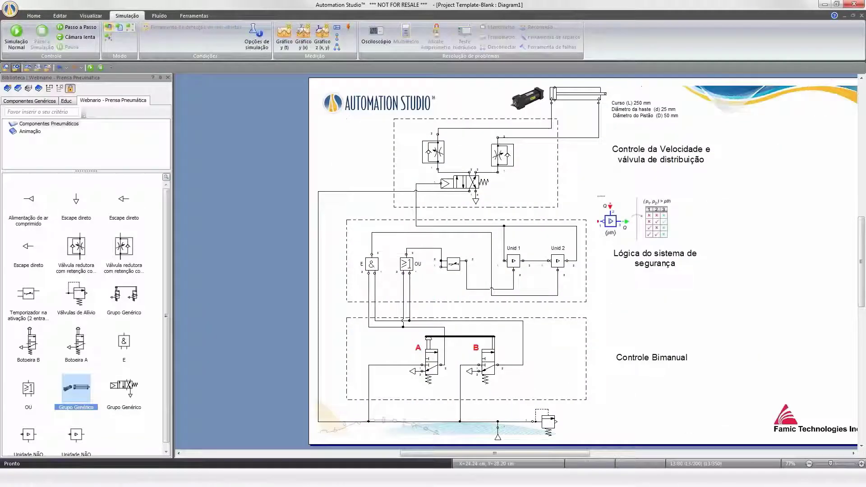
drag(555, 454, 577, 453)
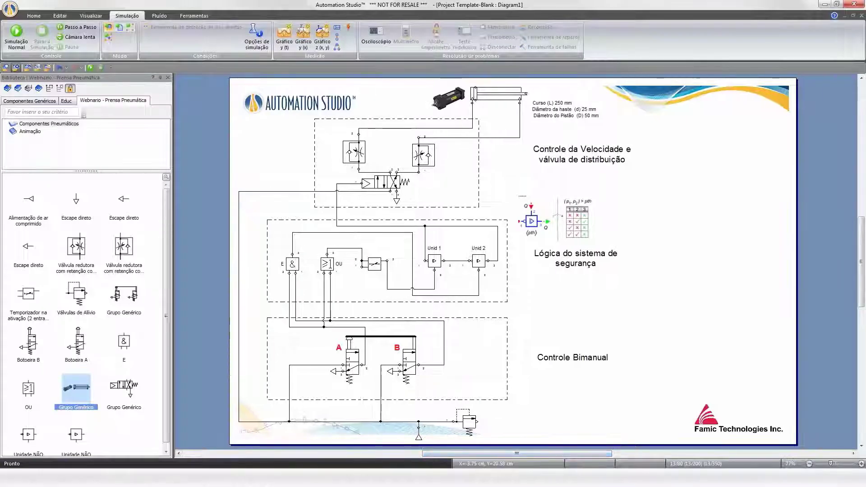
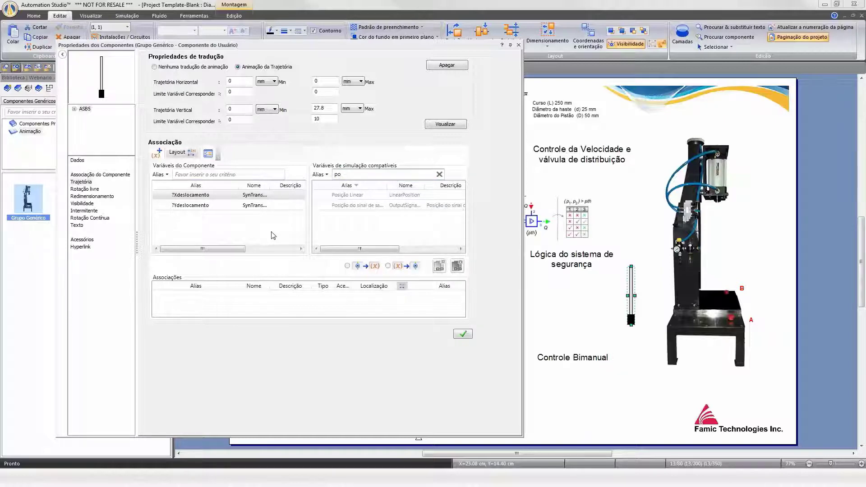
Associate the rod graphic's vertical displacement variable with ASB3's output signal position.
click(190, 206)
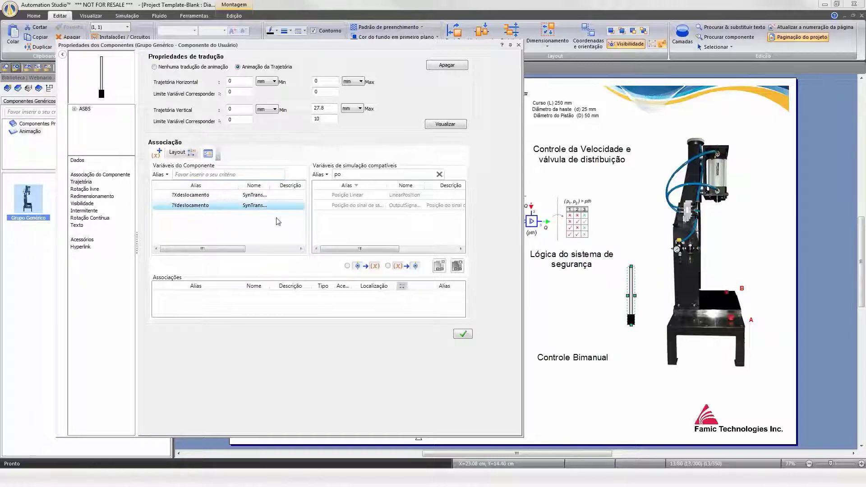
double_click(342, 205)
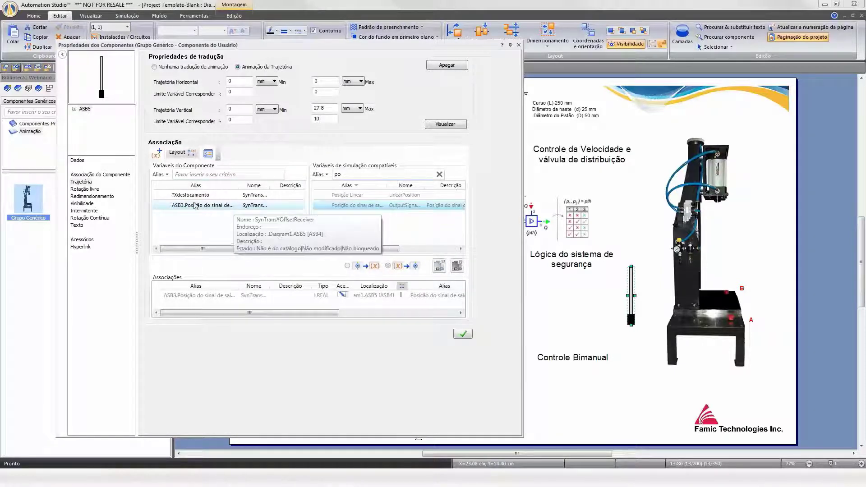
click(358, 206)
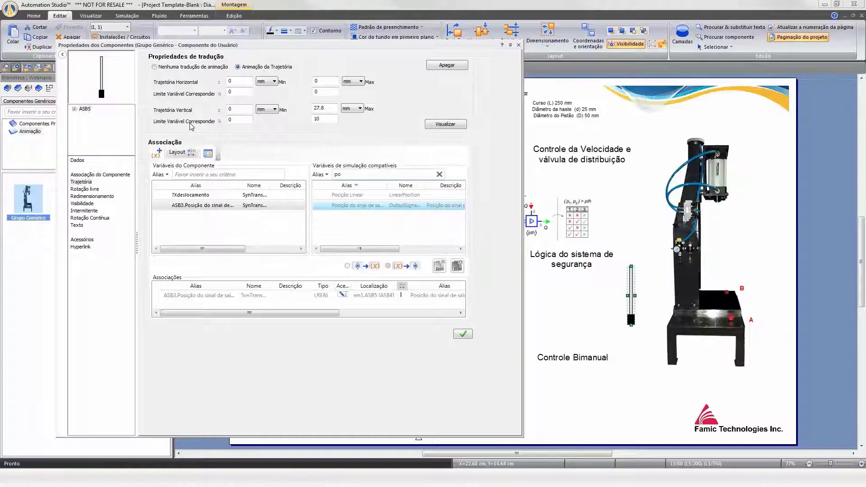
Set the vertical trajectory's corresponding maximum variable limit to 10 and close the component properties.
double_click(322, 119)
text(0)
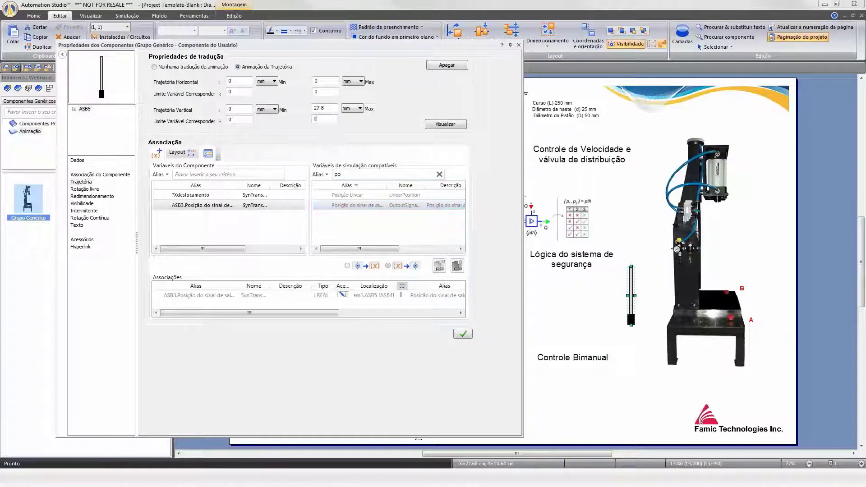
double_click(317, 119)
click(463, 334)
click(519, 45)
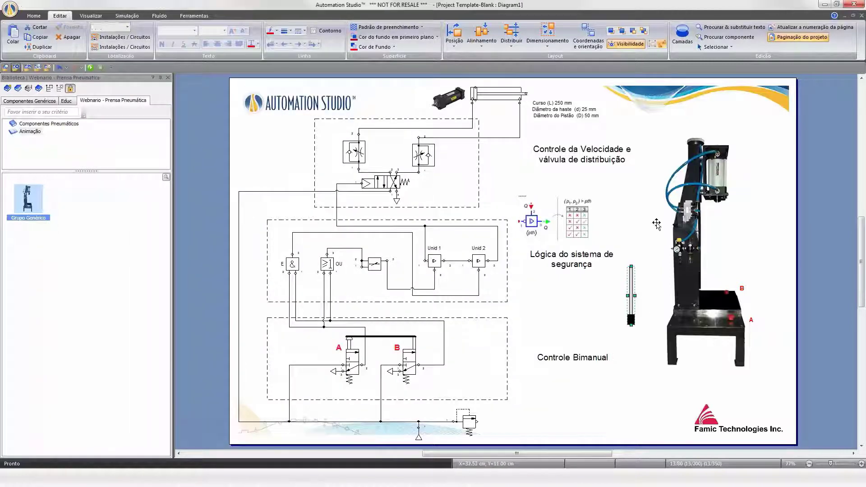
Draw a vertical reference line beside the rod indicator graphic, about as tall as its rod.
click(42, 16)
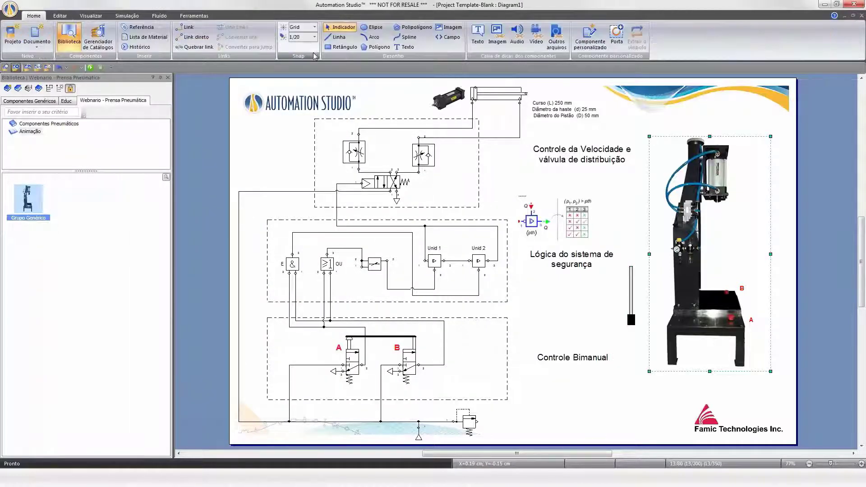
click(336, 37)
scroll(646, 297, up, 5)
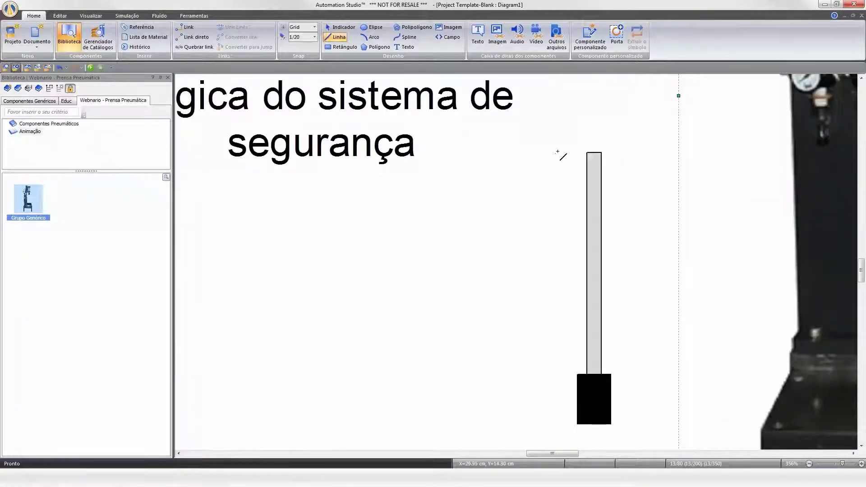
drag(548, 151, 547, 313)
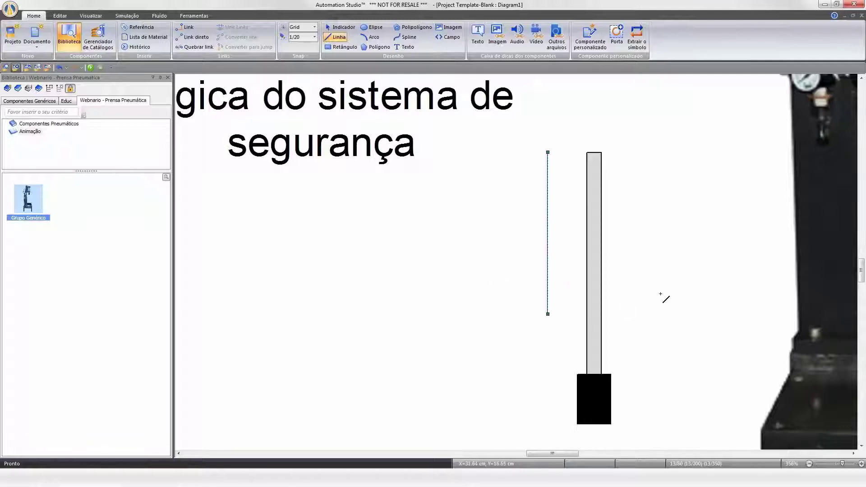
key(Escape)
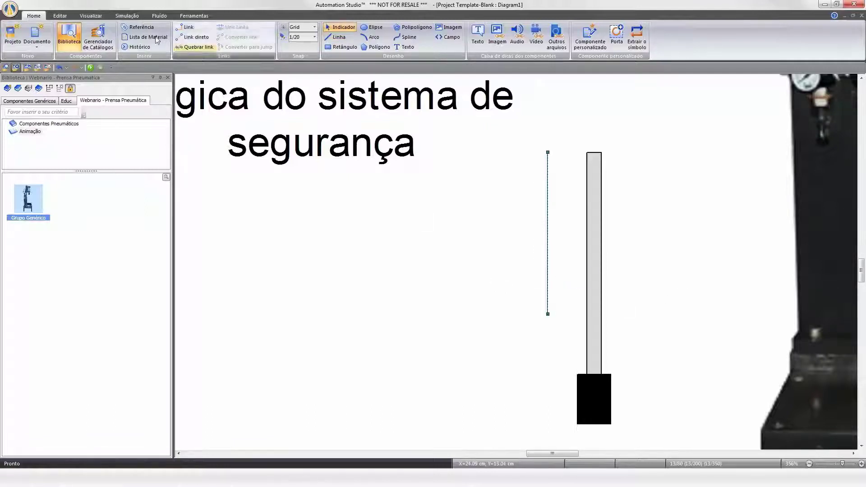
Check the reference line's height in millimetres in the coordinates and orientation panel.
click(60, 15)
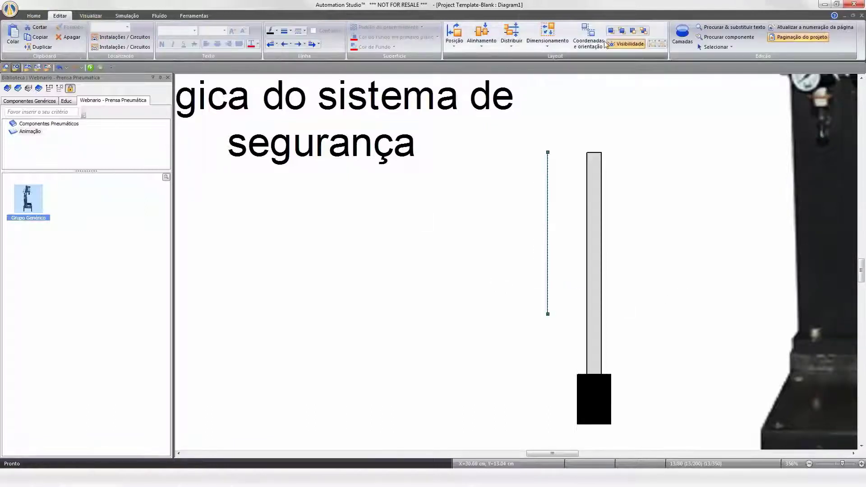
click(589, 38)
click(348, 225)
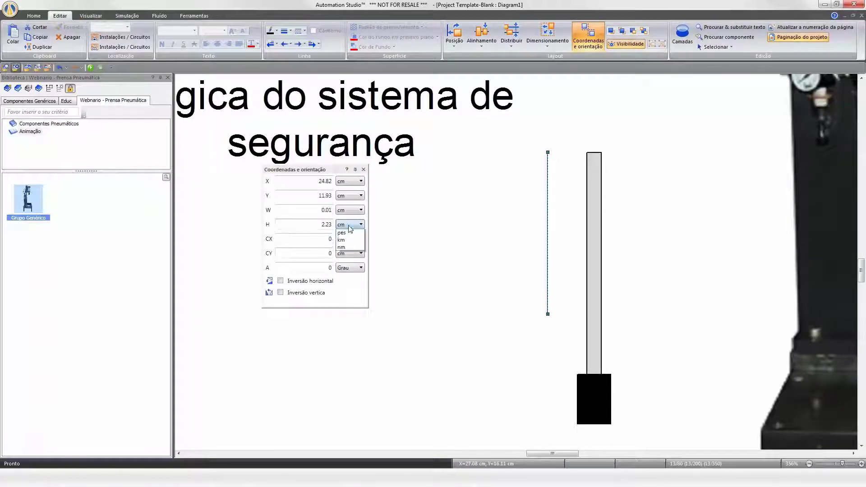
click(341, 248)
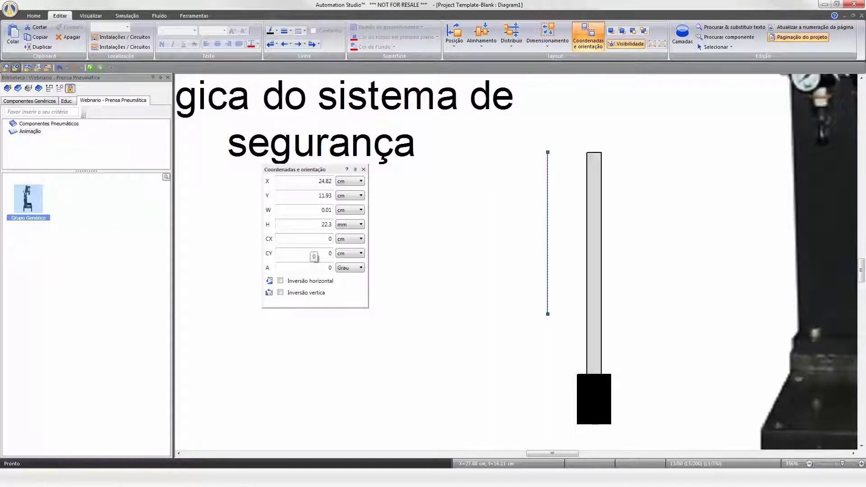
click(363, 170)
Set the rod graphic's vertical trajectory maximum to 22.3 mm and close its properties.
double_click(595, 193)
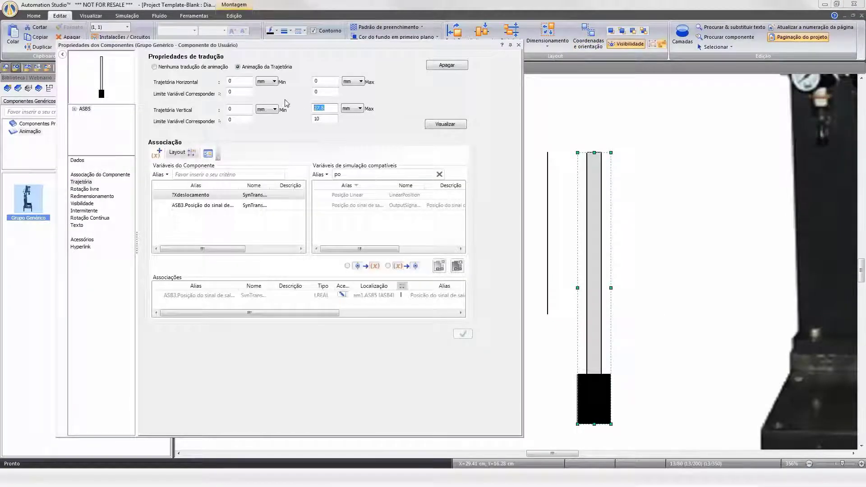
text(22.3)
click(463, 334)
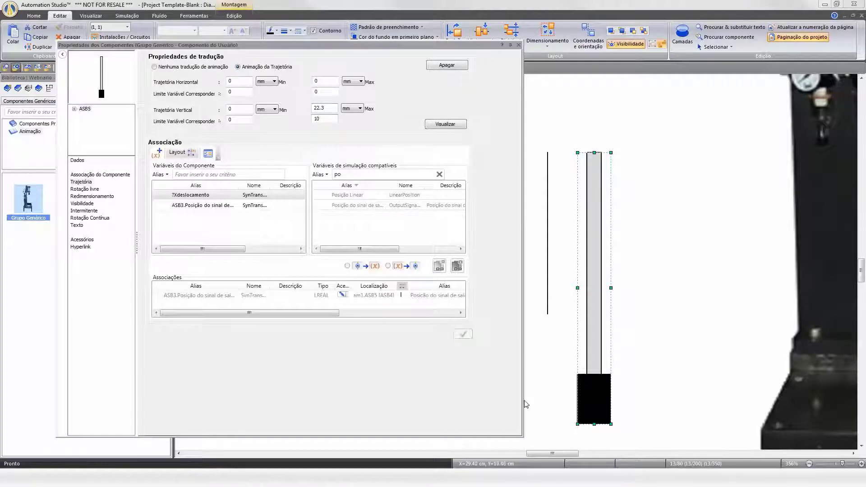
click(519, 45)
Remove the reference line and move the rod indicator graphic onto the press picture's cylinder.
click(505, 177)
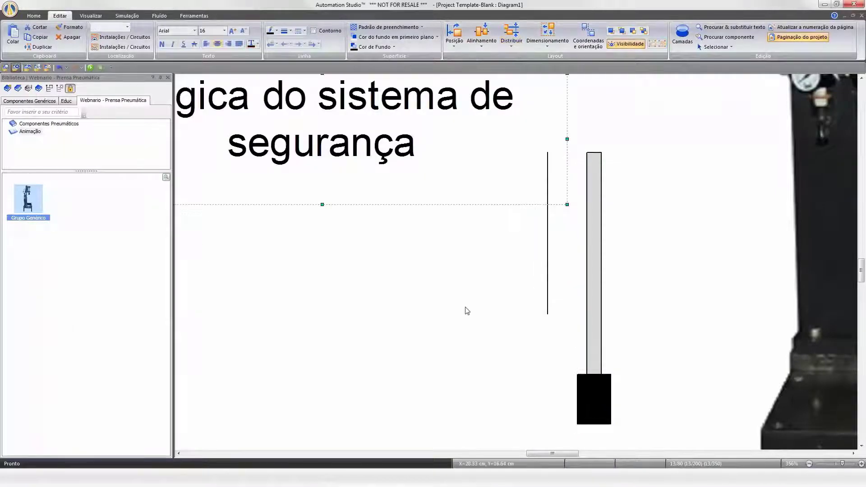
scroll(464, 309, down, 6)
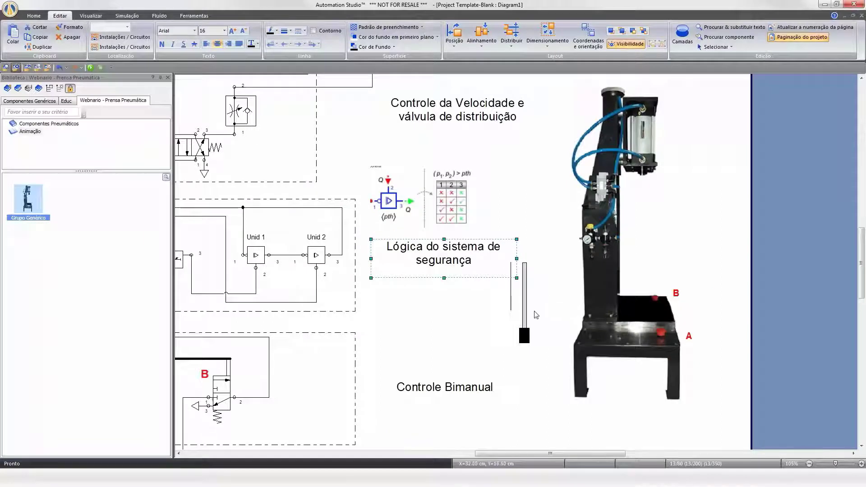
scroll(533, 323, up, 4)
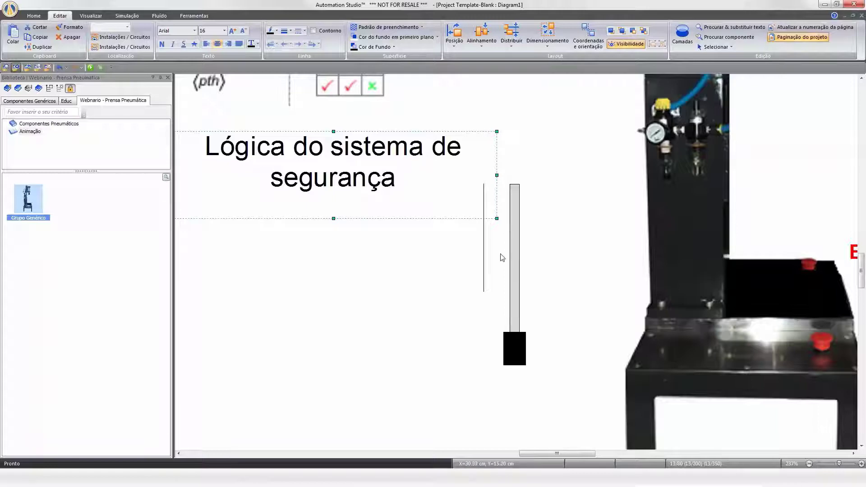
scroll(559, 275, down, 4)
scroll(561, 277, down, 1)
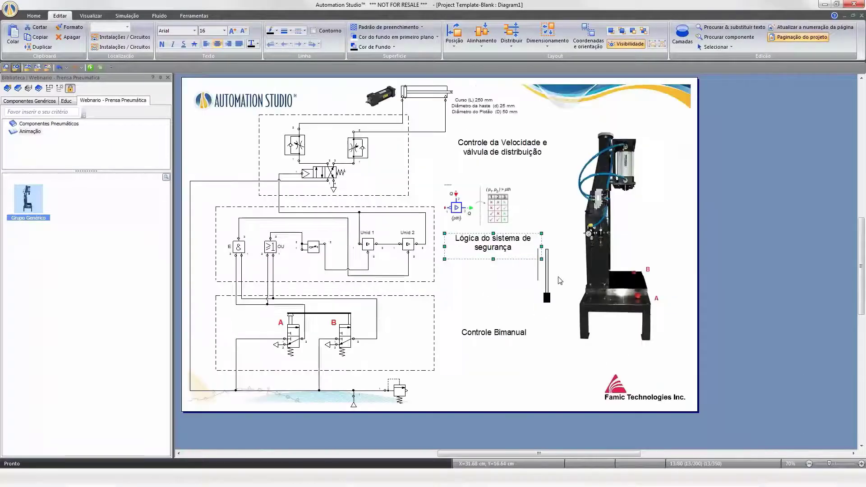
click(90, 68)
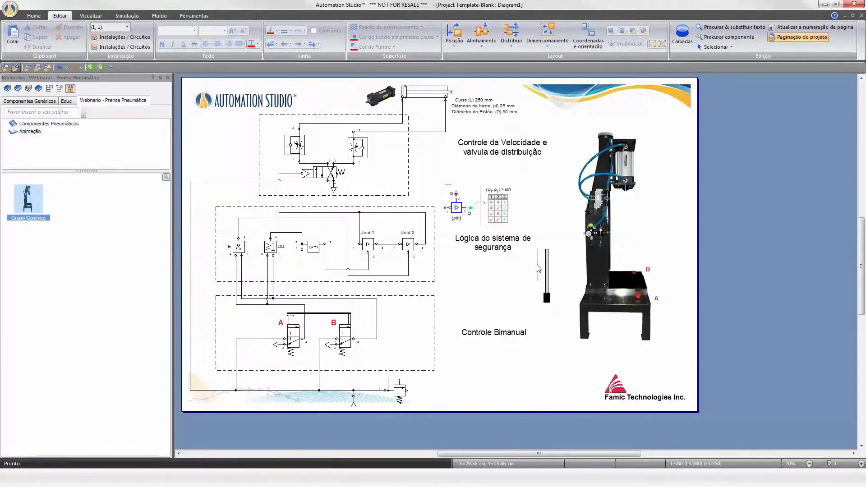
click(546, 298)
drag(547, 297, 626, 198)
click(740, 331)
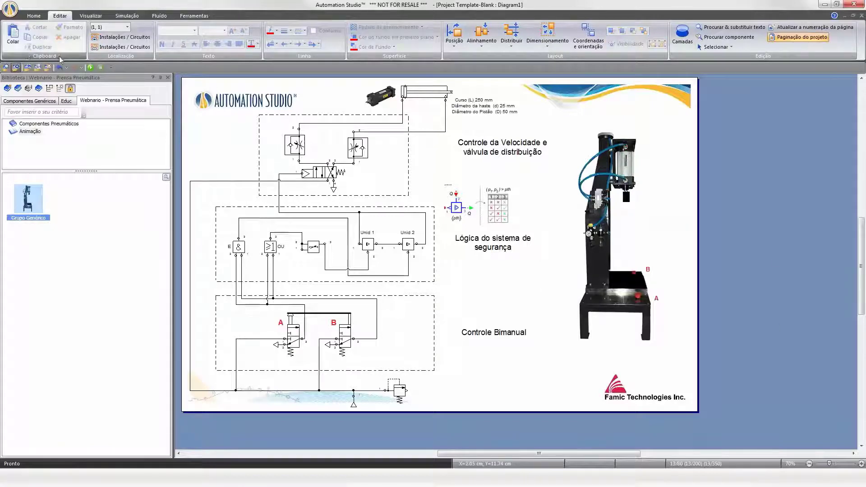
Start the simulation and zoom to show the whole page.
click(91, 68)
click(110, 75)
right_click(682, 120)
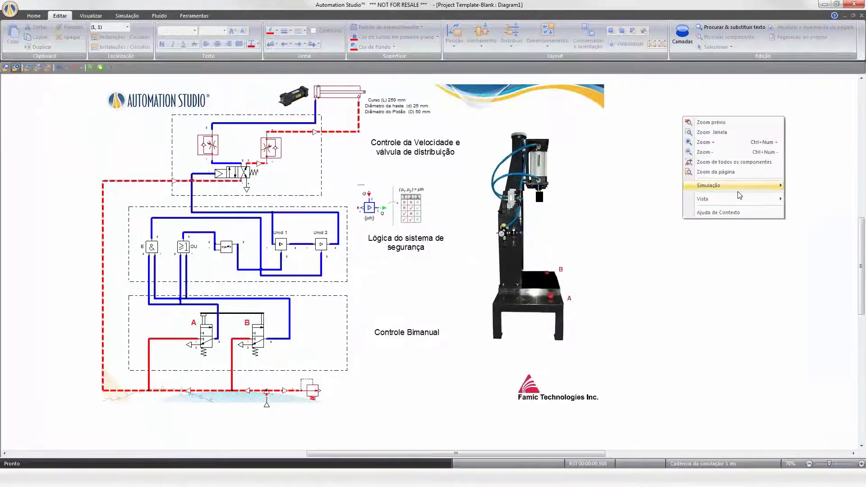
click(728, 174)
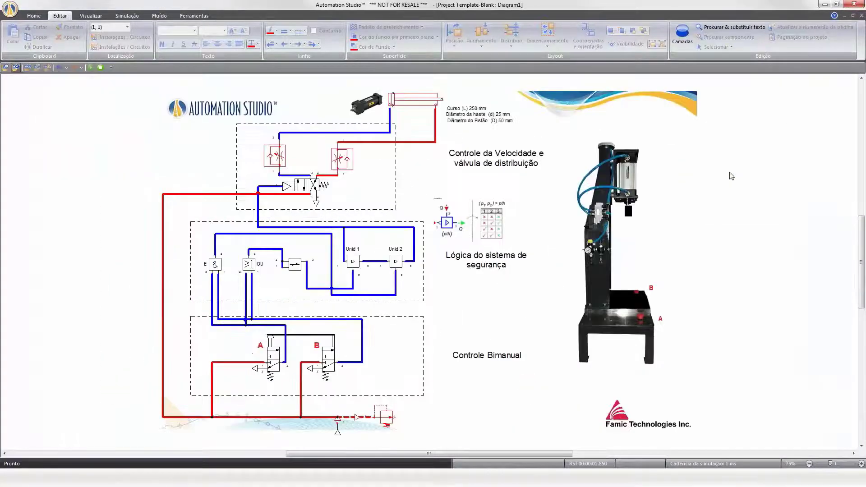
Operate push button A several times to cycle the press, then stop the simulation.
click(271, 338)
click(271, 338)
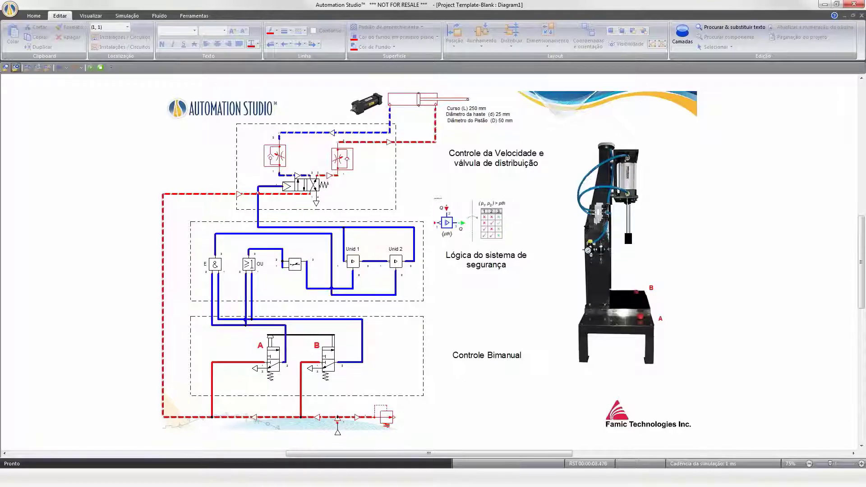
click(271, 338)
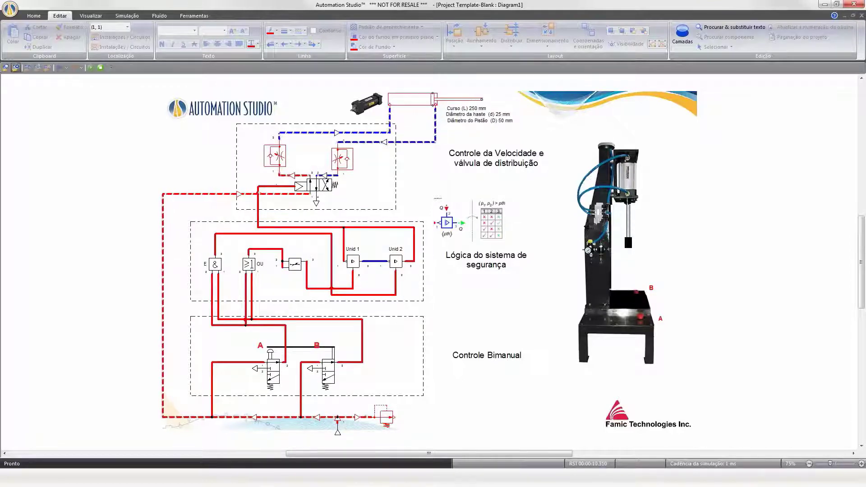
click(271, 339)
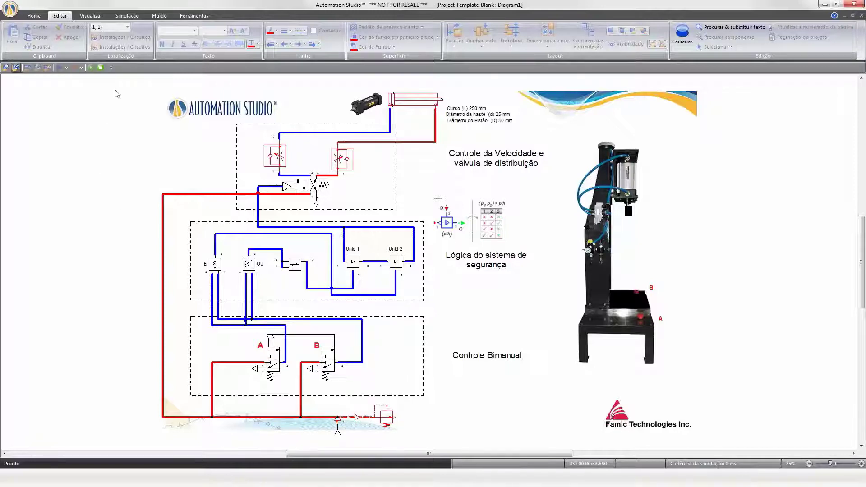
click(101, 68)
Open the Gráfico_Yt plot from the project explorer and move its window aside.
click(194, 16)
click(17, 38)
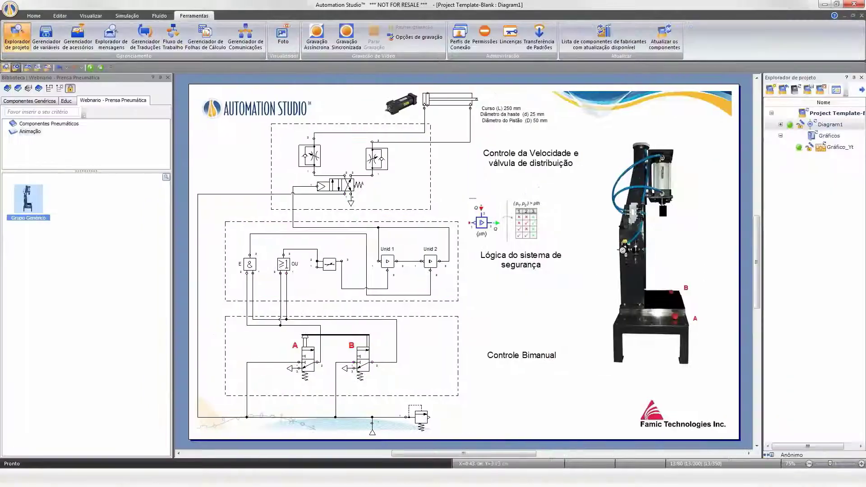
double_click(838, 148)
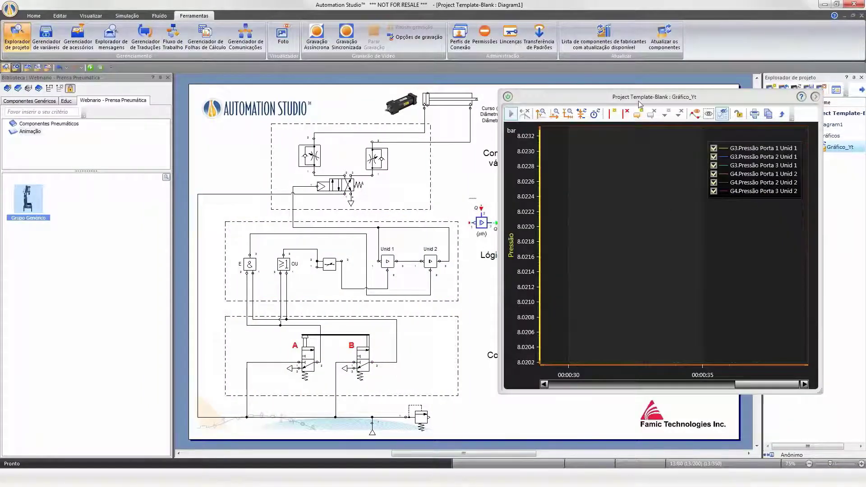
drag(635, 96, 403, 109)
Open the plot's curve properties and select the G3.Pressão Porta 1 Unid 1 curve.
click(583, 109)
drag(528, 103, 429, 81)
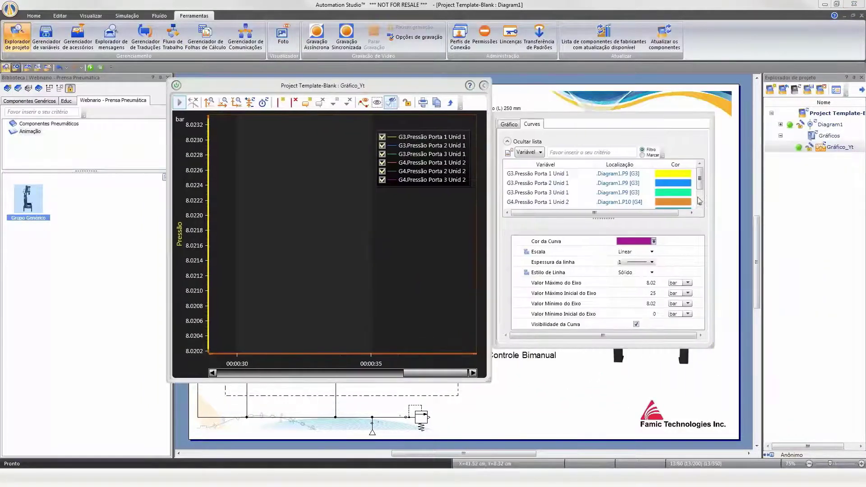
drag(781, 418, 814, 437)
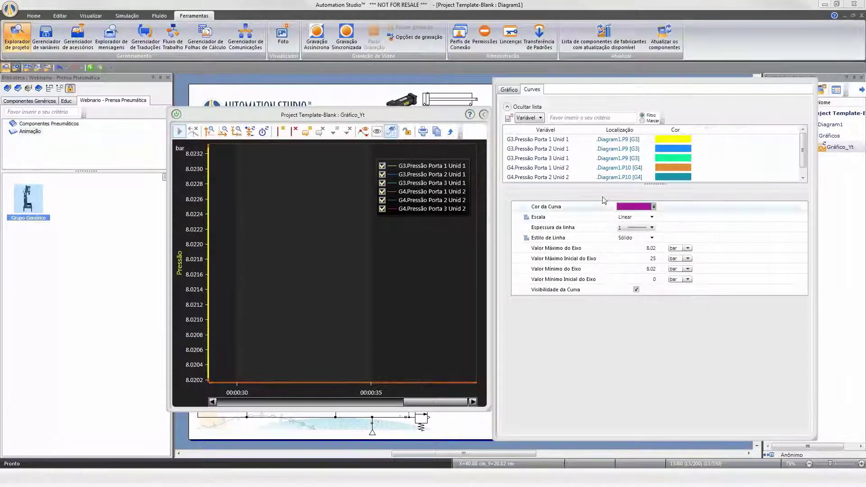
click(545, 140)
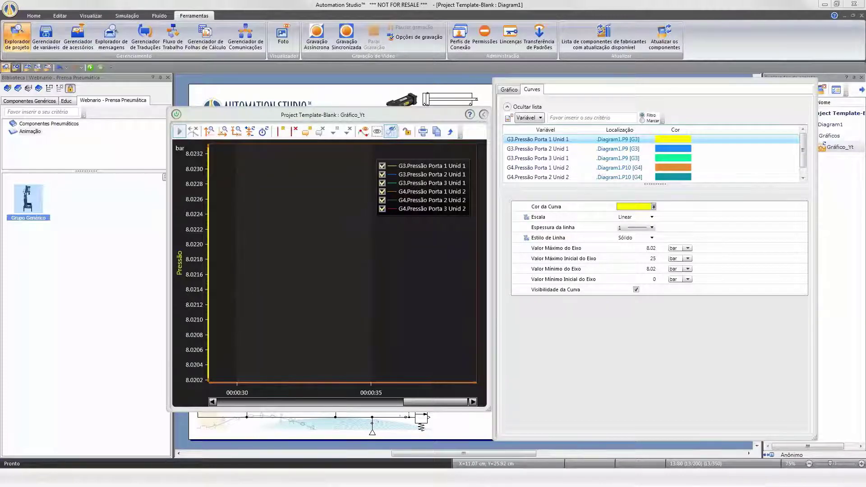
Insert an X-Y plot and a Z(x,y) 3D plot.
click(128, 17)
click(303, 37)
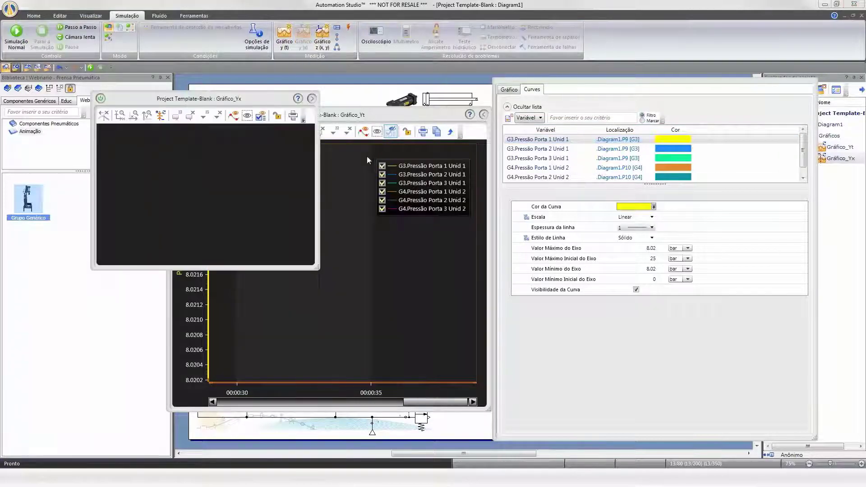
drag(267, 100, 369, 105)
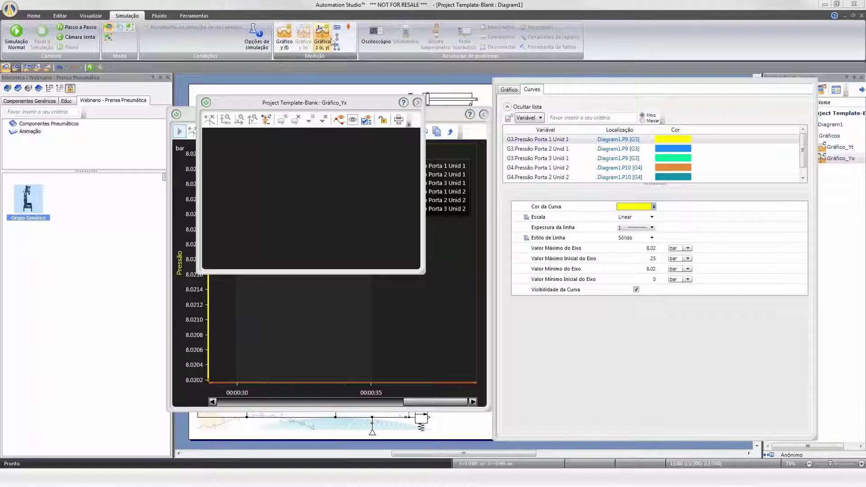
click(323, 33)
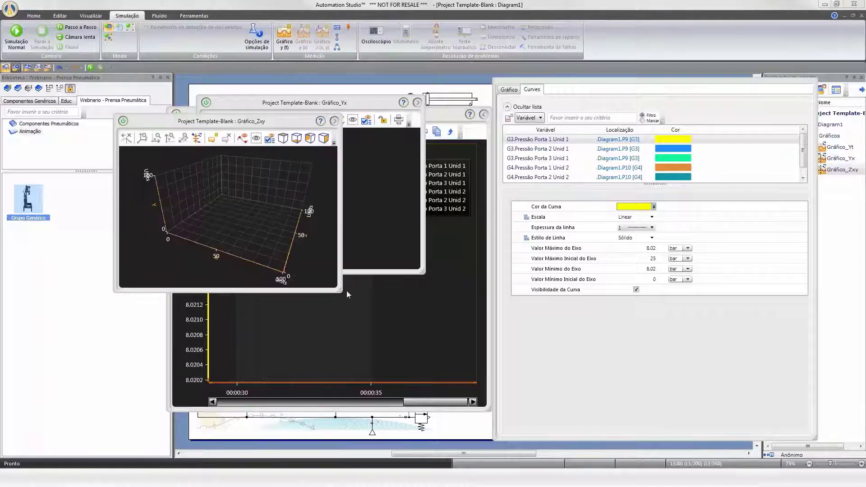
Enlarge and rotate the Gráfico_Zxy 3D plot, then close the open plot windows.
drag(341, 291, 556, 437)
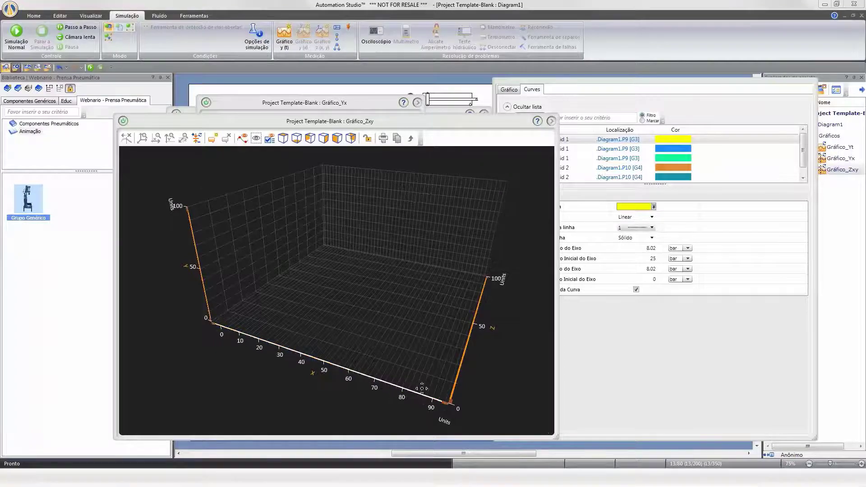
mouse_move(362, 417)
mouse_down()
mouse_move(406, 404)
mouse_move(323, 400)
mouse_move(276, 420)
mouse_move(367, 412)
mouse_move(403, 426)
mouse_move(305, 409)
mouse_move(353, 414)
mouse_up()
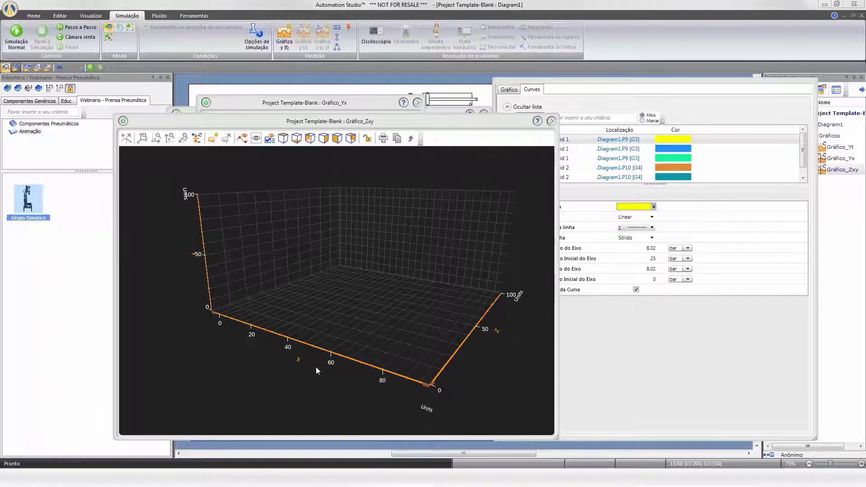
click(125, 122)
click(205, 102)
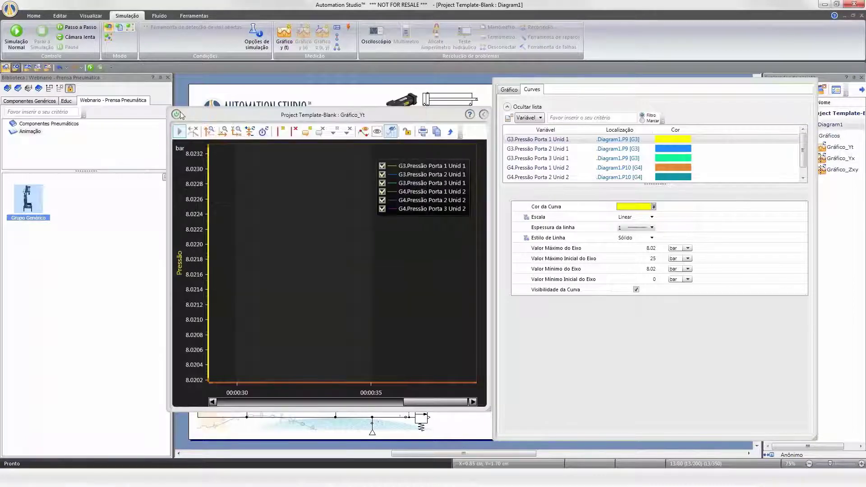
click(178, 115)
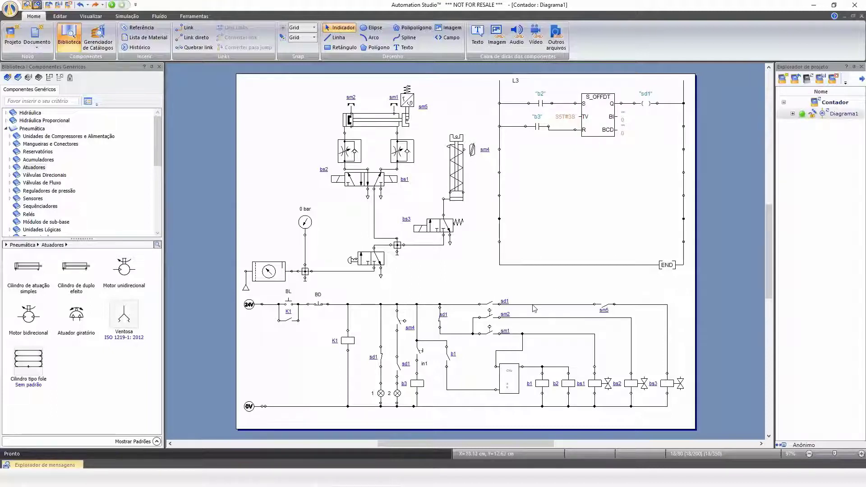
Open the counter's properties and inspect its operating condition maximum value.
click(510, 382)
right_click(510, 382)
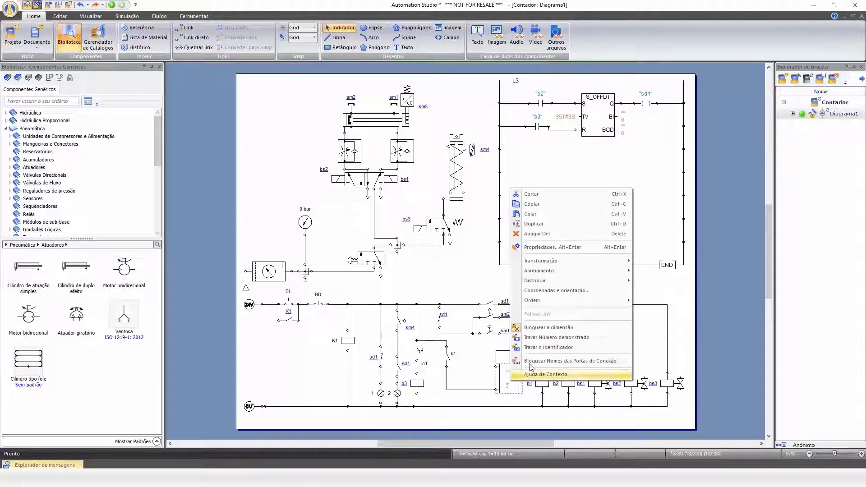
click(559, 252)
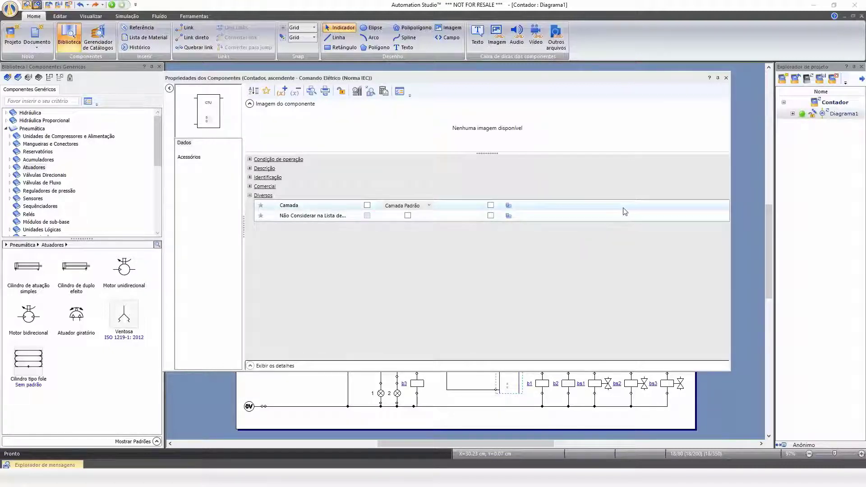
click(266, 160)
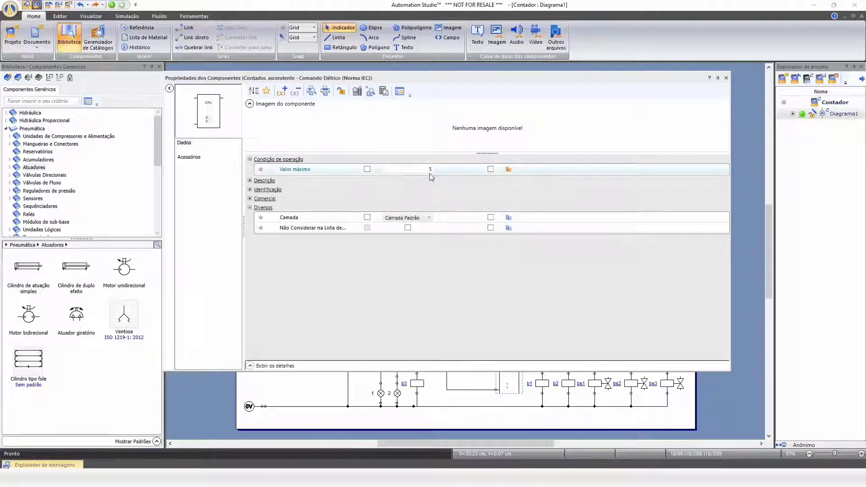
mouse_move(429, 169)
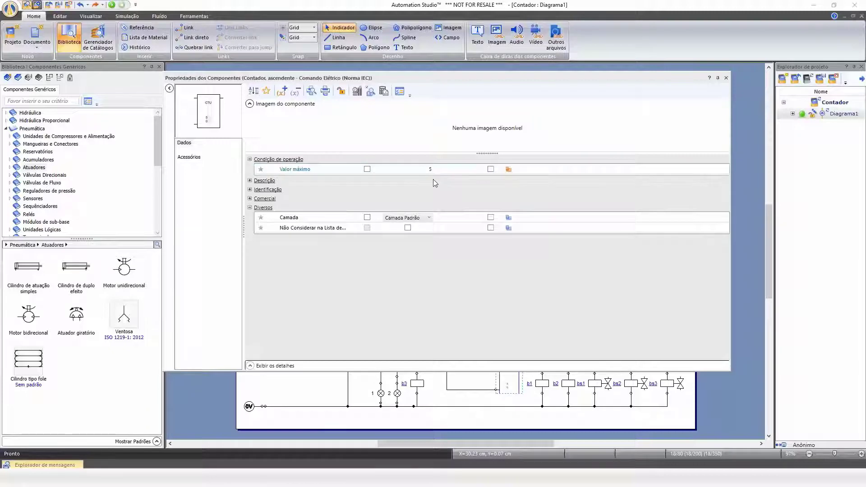
click(726, 78)
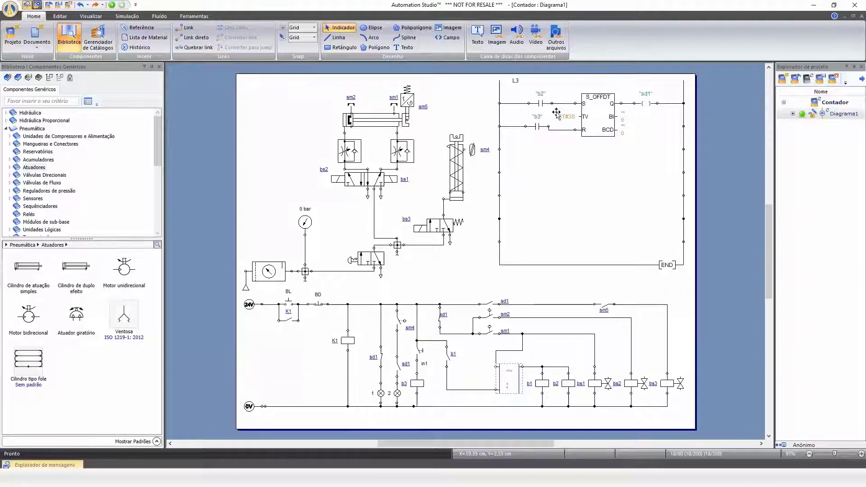
Open the S_OFFDT off-delay timer's properties and set its preset value to 5.
click(601, 118)
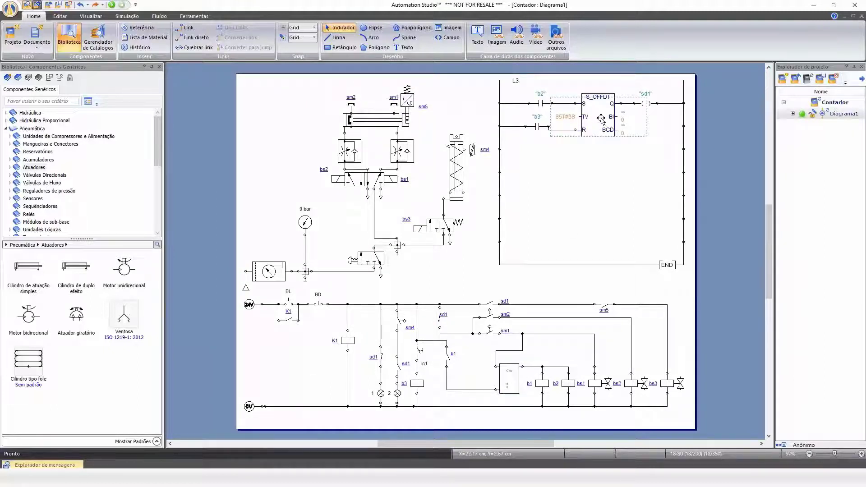
right_click(601, 118)
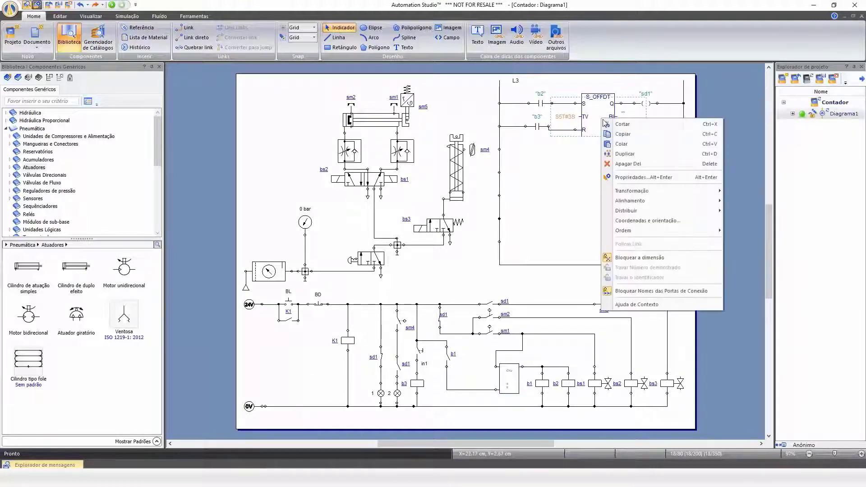
click(644, 177)
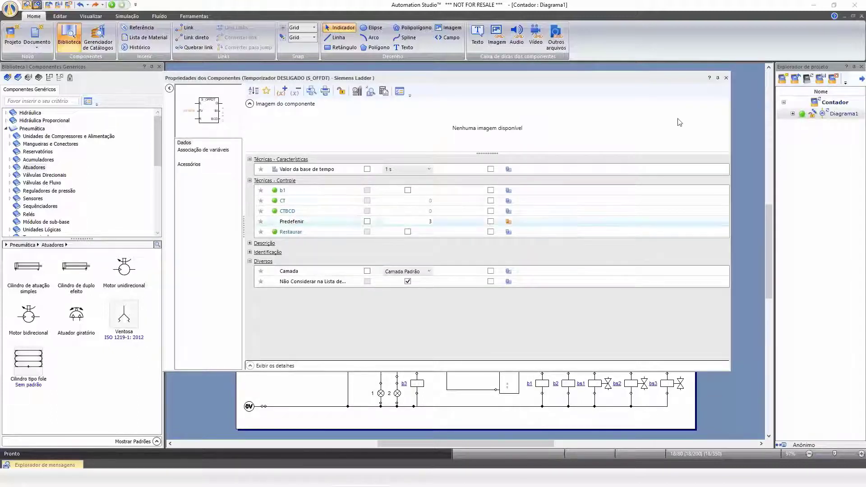
click(725, 79)
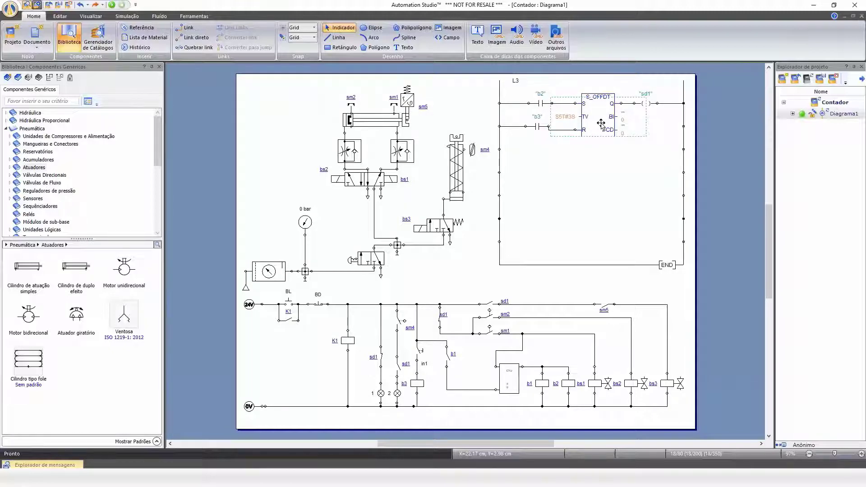
double_click(601, 123)
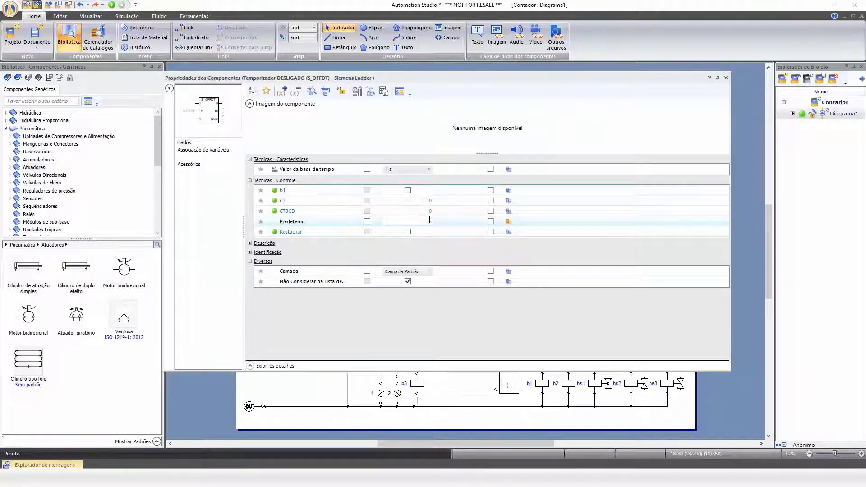
click(725, 78)
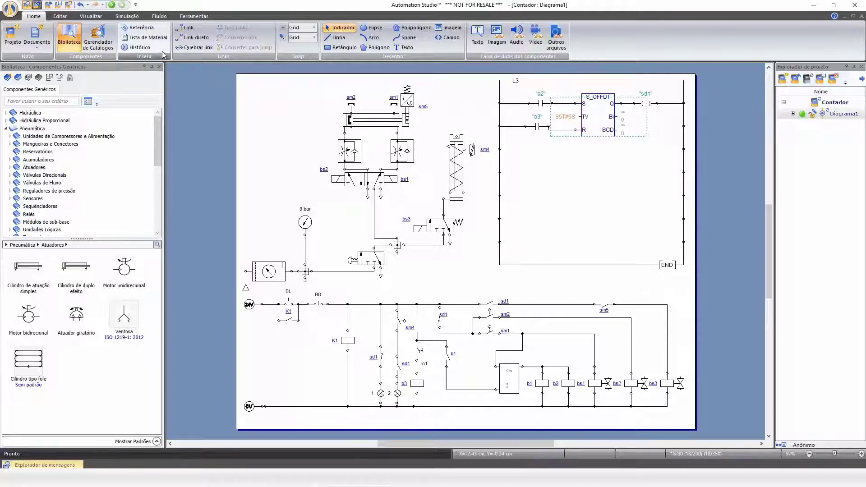
Start the simulation and actuate the pneumatic start valve and the BL push button.
click(112, 6)
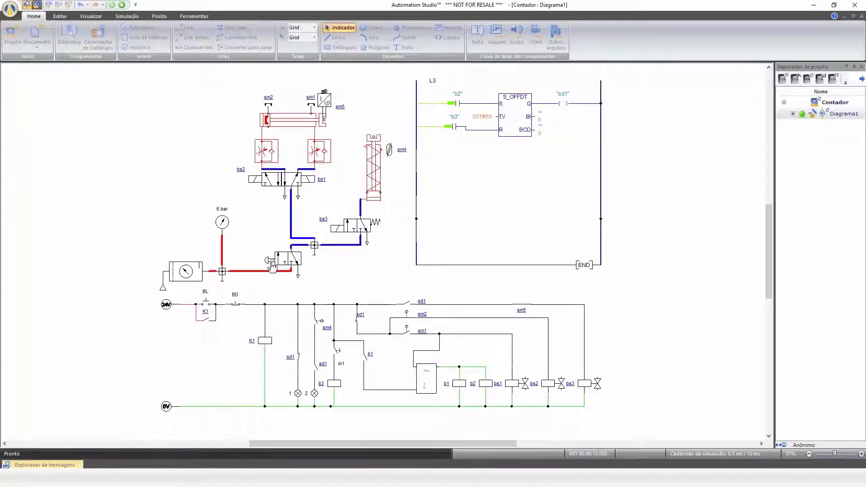
click(272, 265)
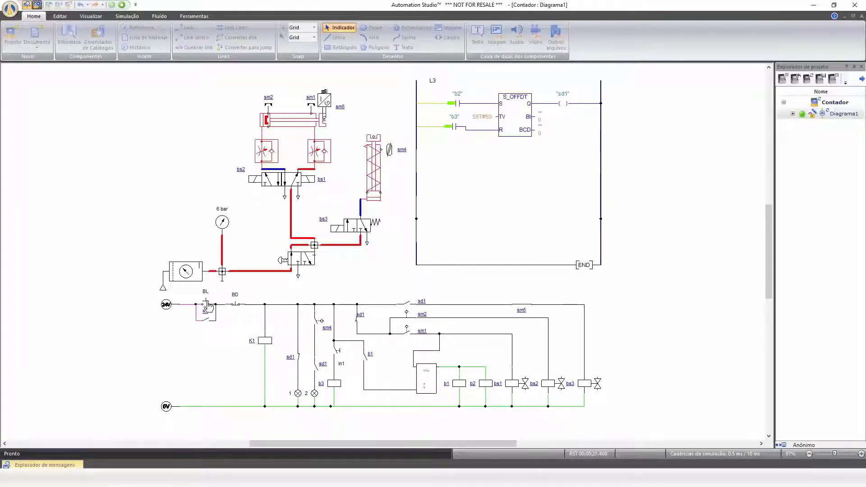
click(207, 306)
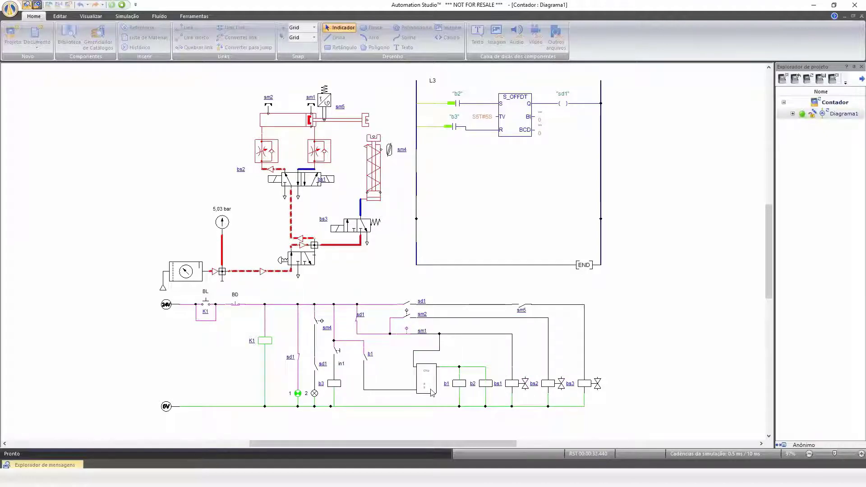
scroll(431, 390, up, 5)
scroll(429, 390, down, 5)
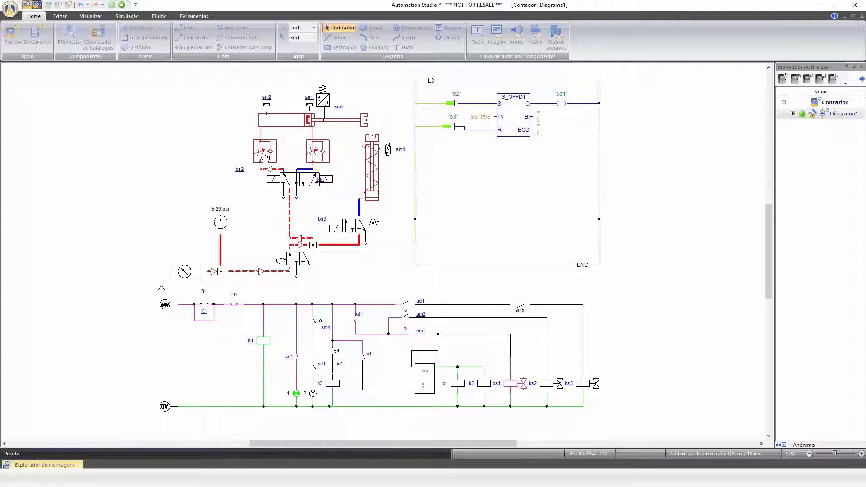
Reduce the left flow control valve's internal diameter to about 0.21 mm.
click(266, 156)
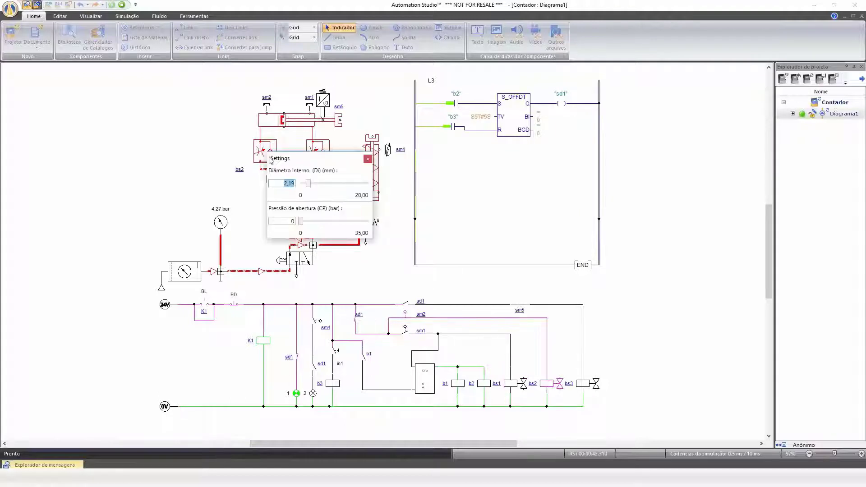
drag(308, 183, 303, 185)
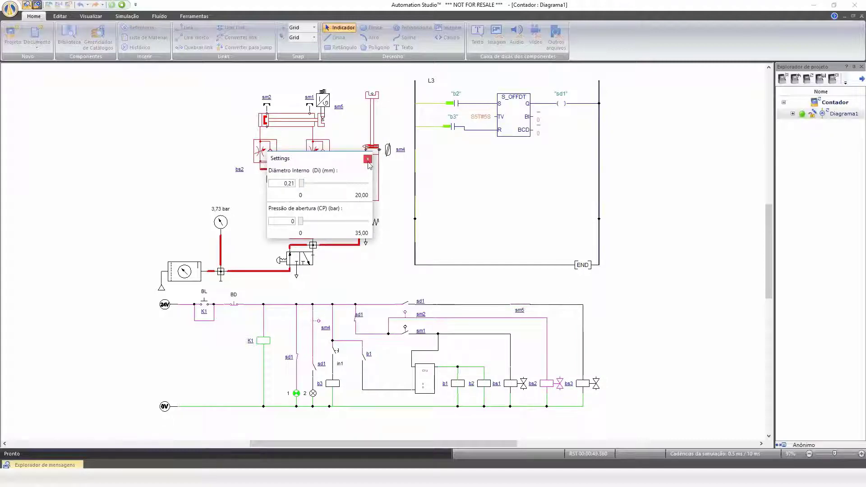
click(368, 160)
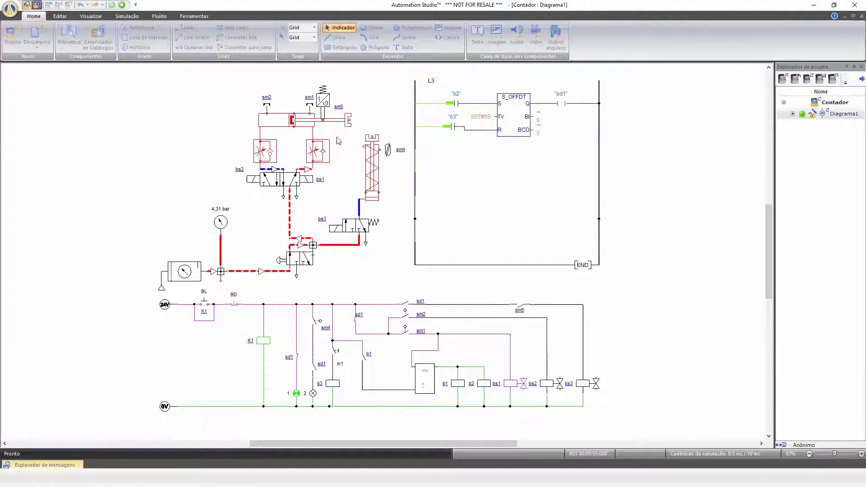
Set the right flow control valve's internal diameter to about 0.93 mm.
click(317, 152)
drag(358, 181, 356, 183)
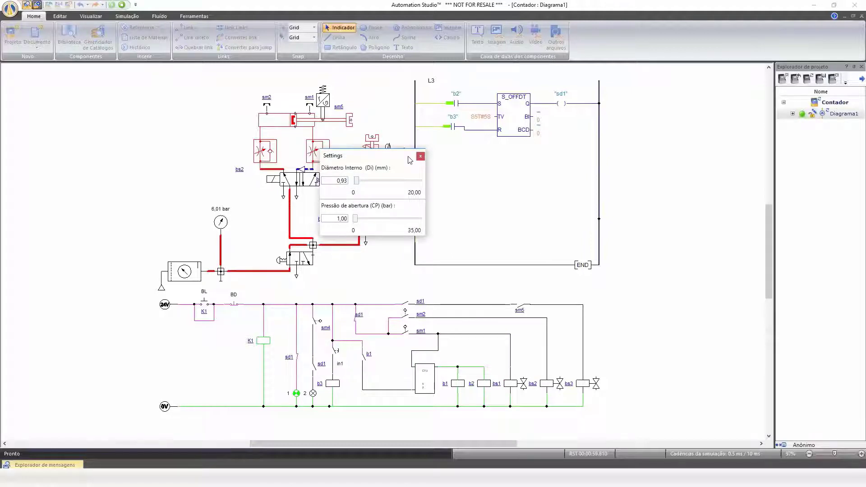
click(420, 156)
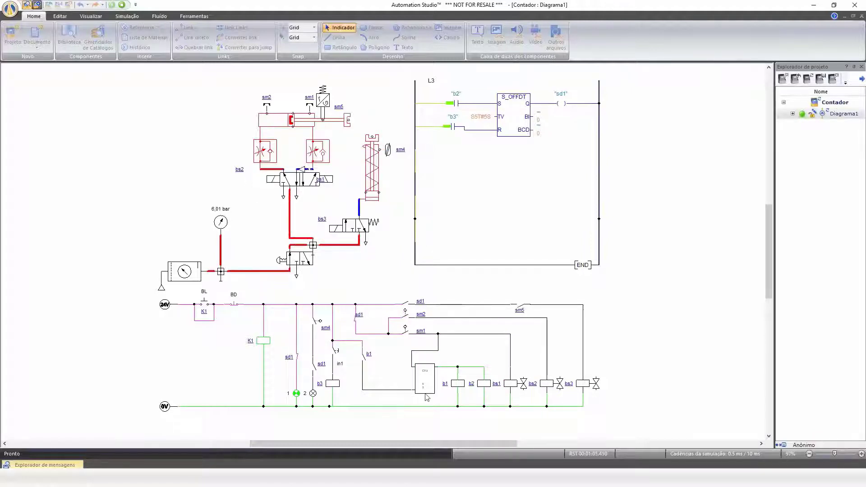
Set the left flow control valve's internal diameter to 1 mm.
scroll(428, 395, up, 4)
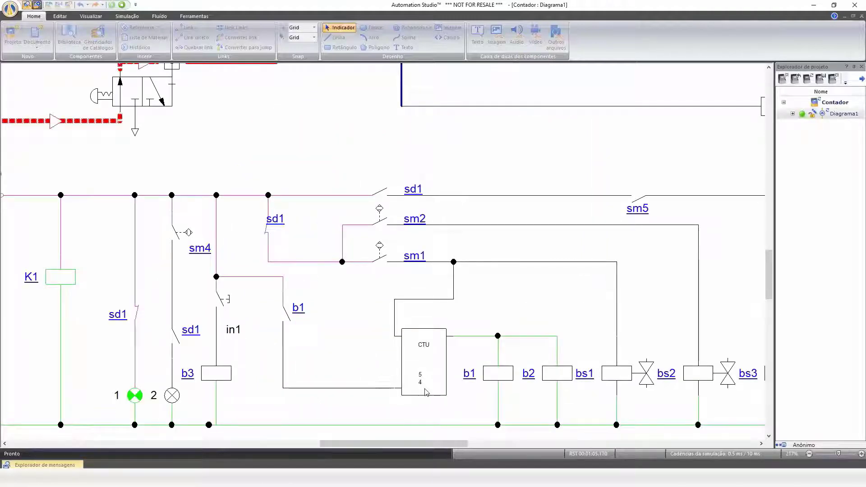
scroll(426, 392, down, 2)
scroll(426, 391, down, 2)
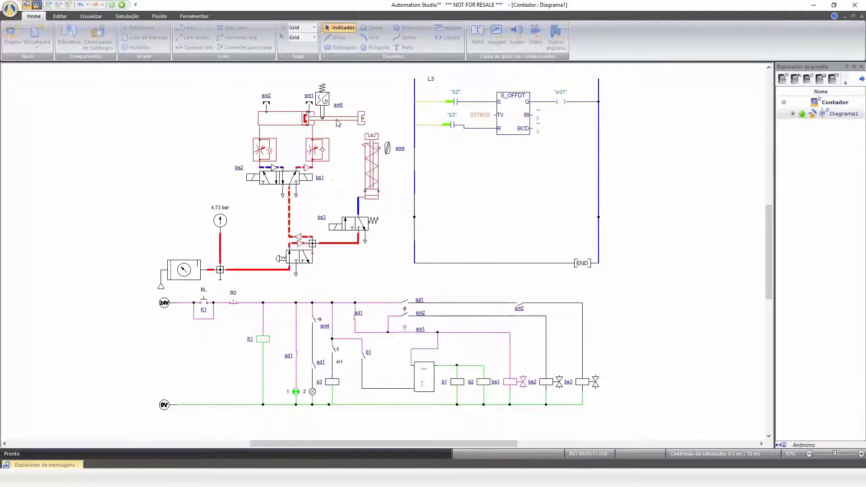
click(263, 153)
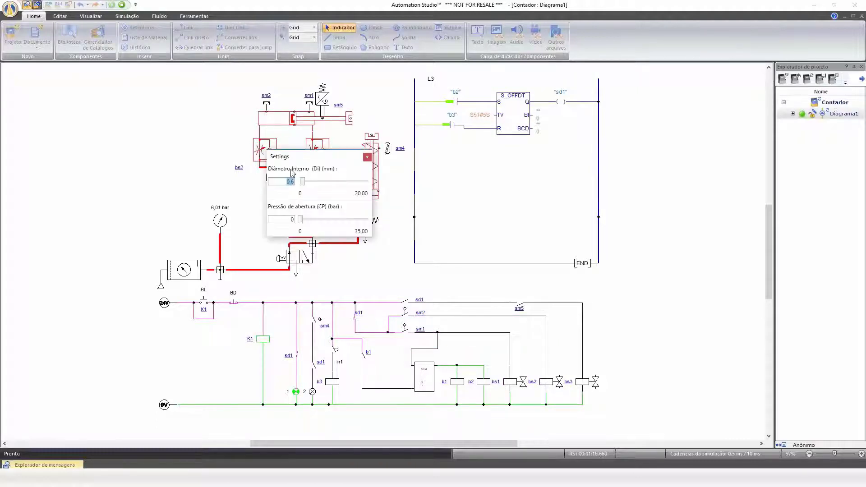
text(1)
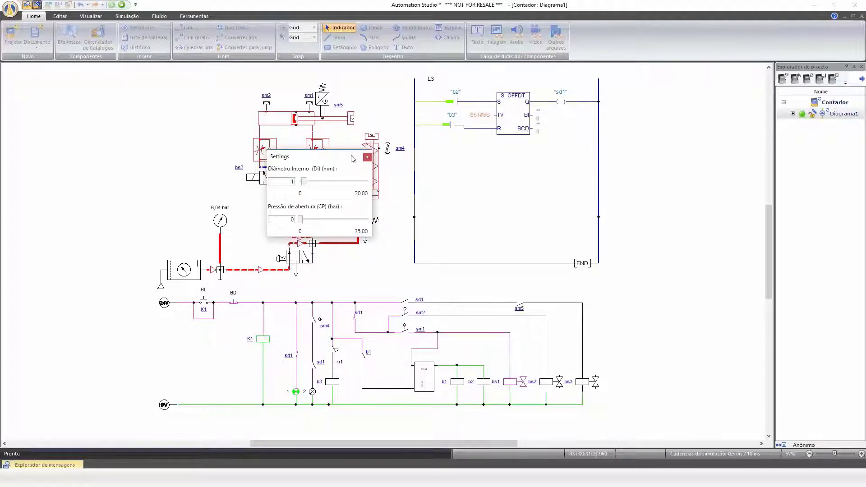
click(366, 157)
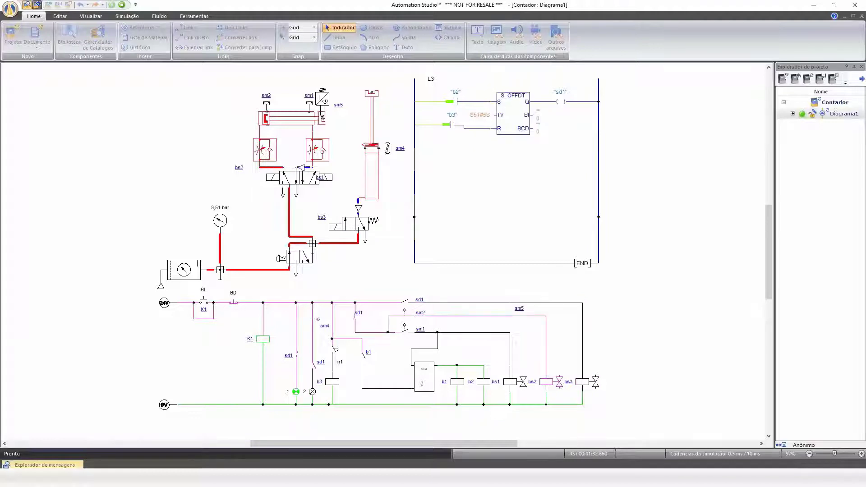
Operate the BD and BL push buttons, then stop the simulation.
click(233, 306)
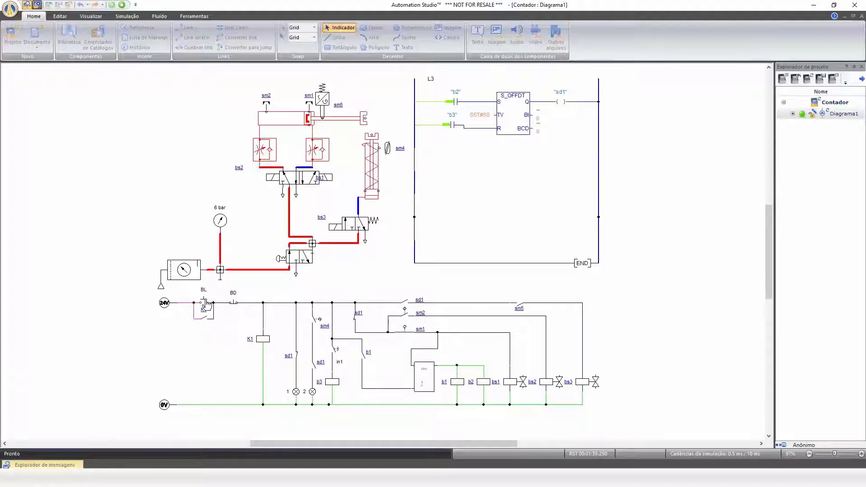
click(205, 303)
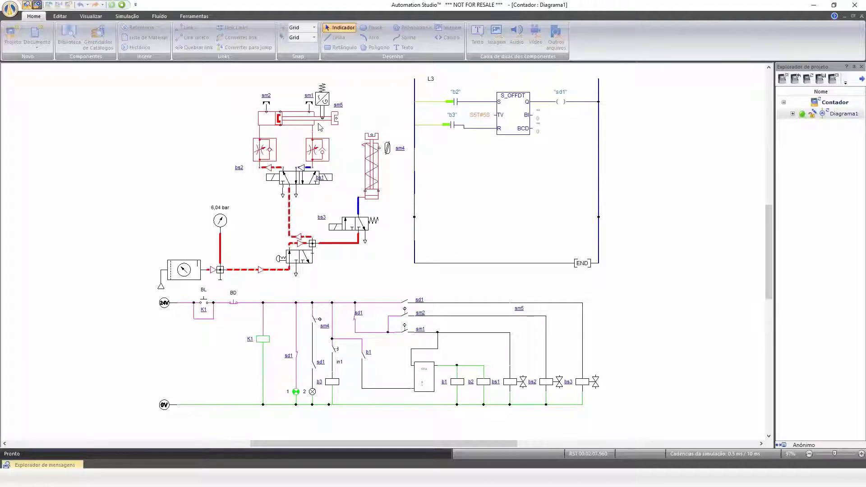
click(123, 5)
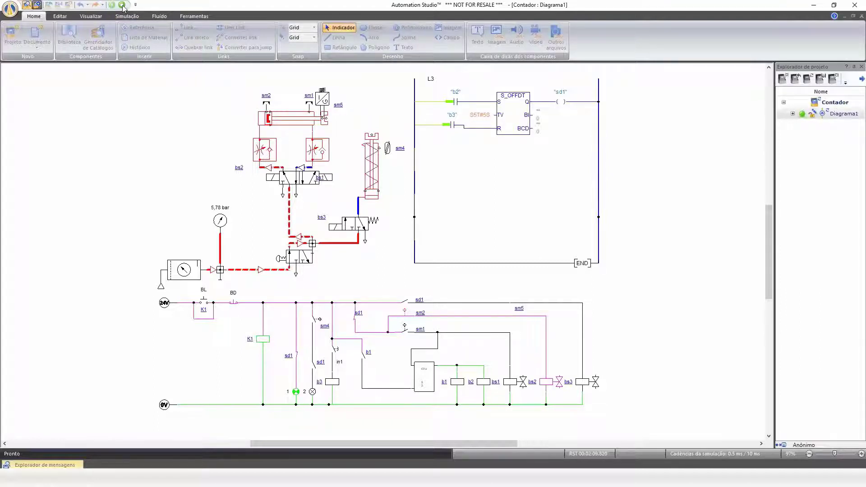
click(122, 6)
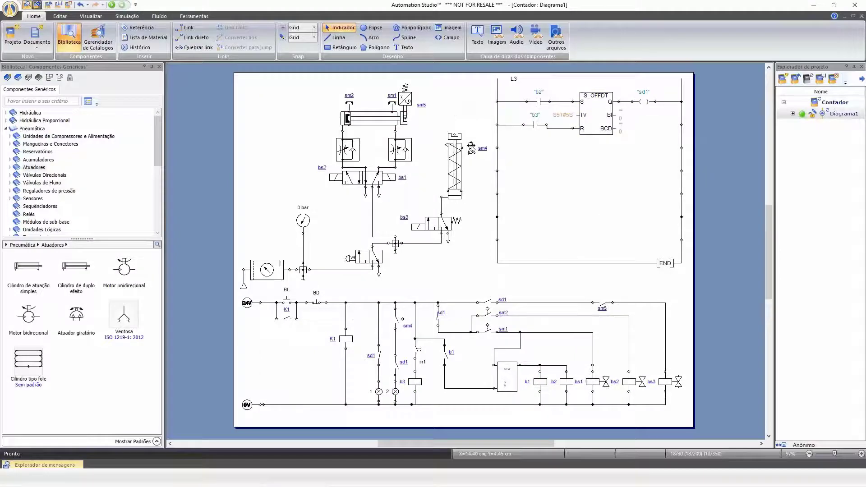
Move the sm4 limit switch lower along the vertical cylinder.
drag(470, 148, 471, 191)
scroll(474, 198, up, 3)
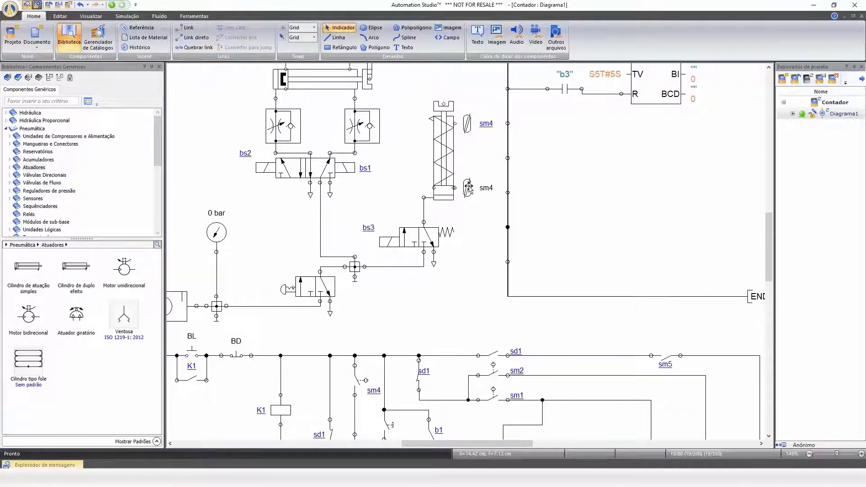
scroll(469, 189, down, 2)
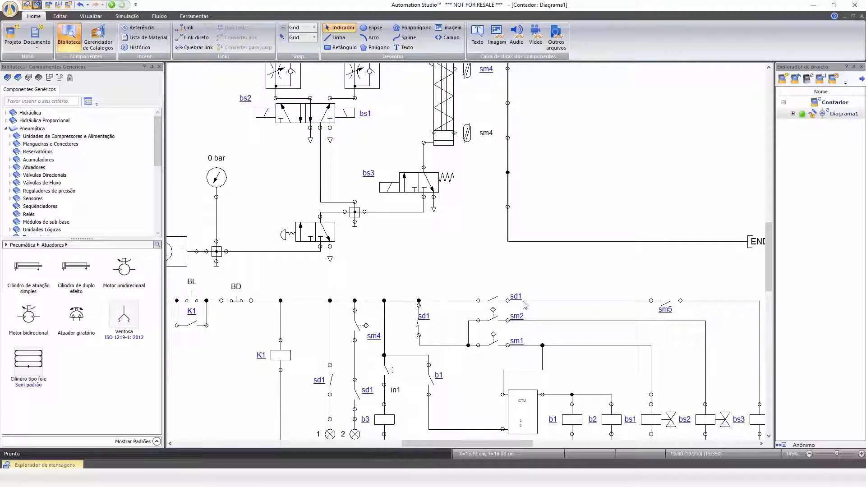
Paste a copy of the sm2 contact and insert it into the counter's lower branch wire, replacing that wire segment.
click(495, 319)
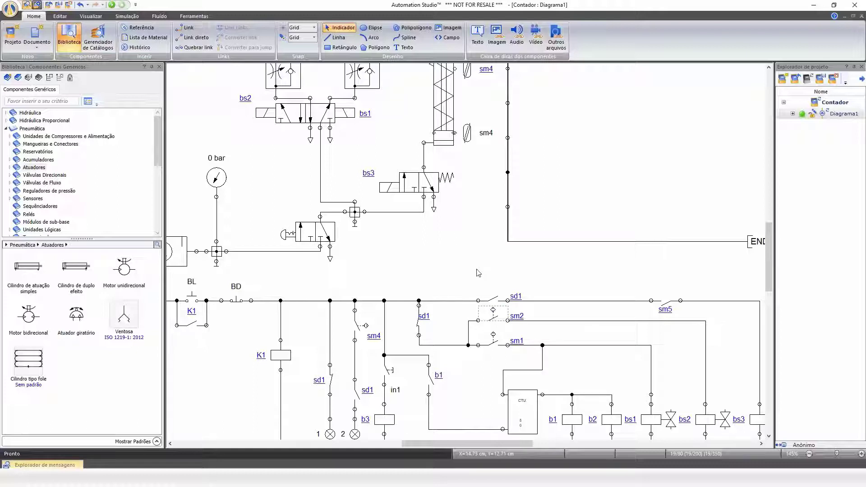
key(ctrl+v)
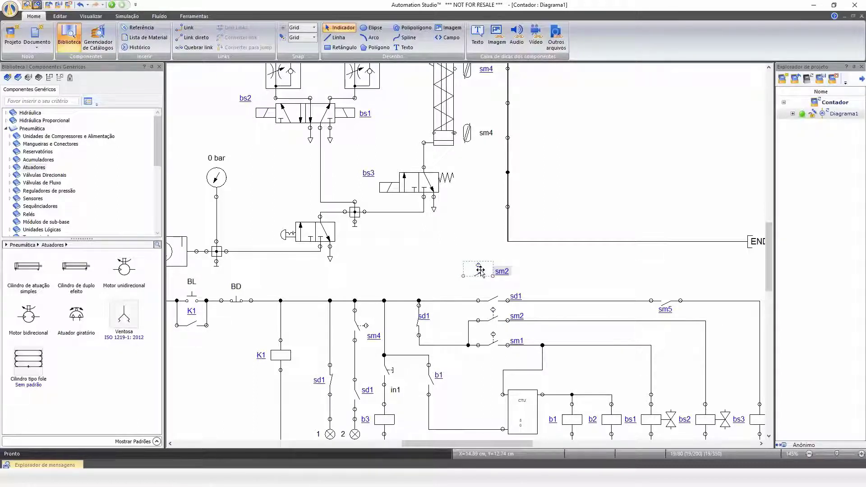
drag(480, 270, 450, 323)
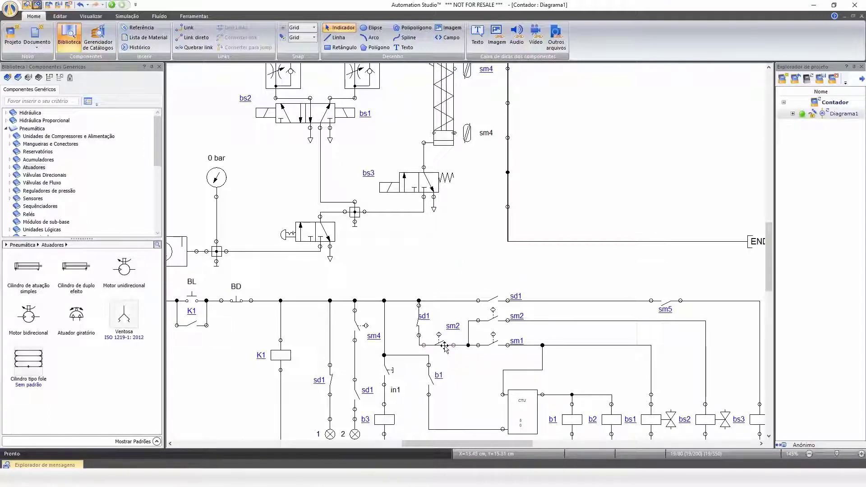
key(ctrl+z)
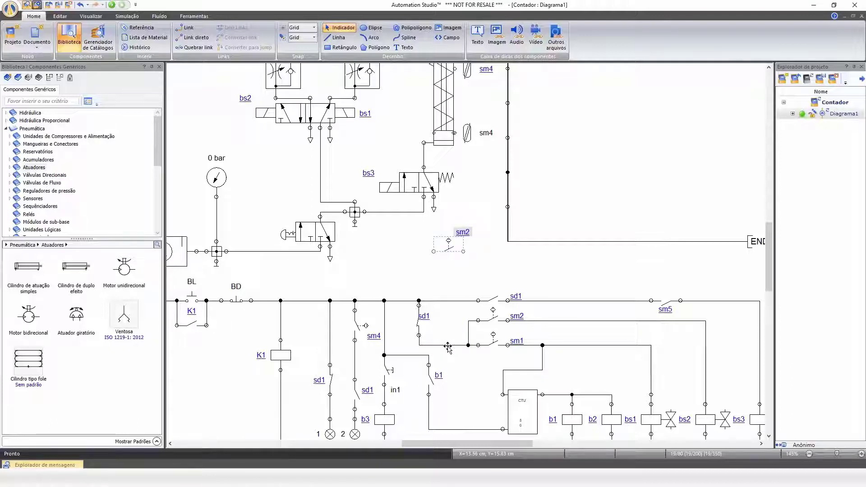
click(447, 345)
key(Delete)
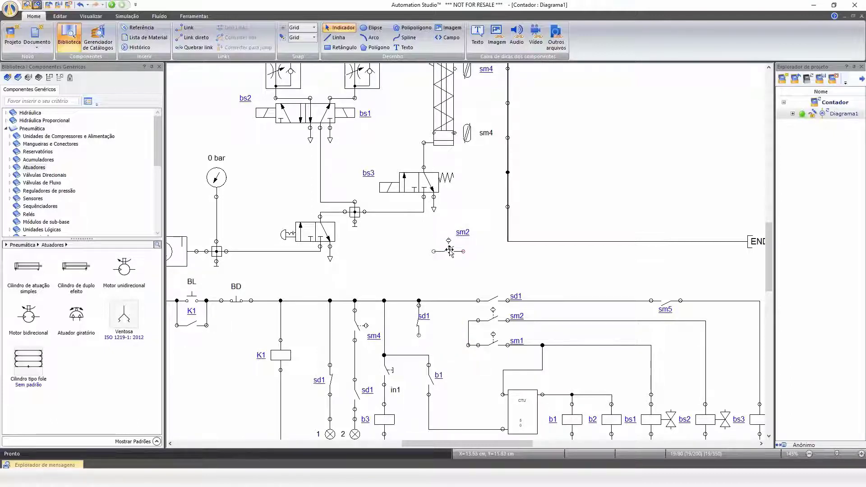
drag(450, 251, 468, 345)
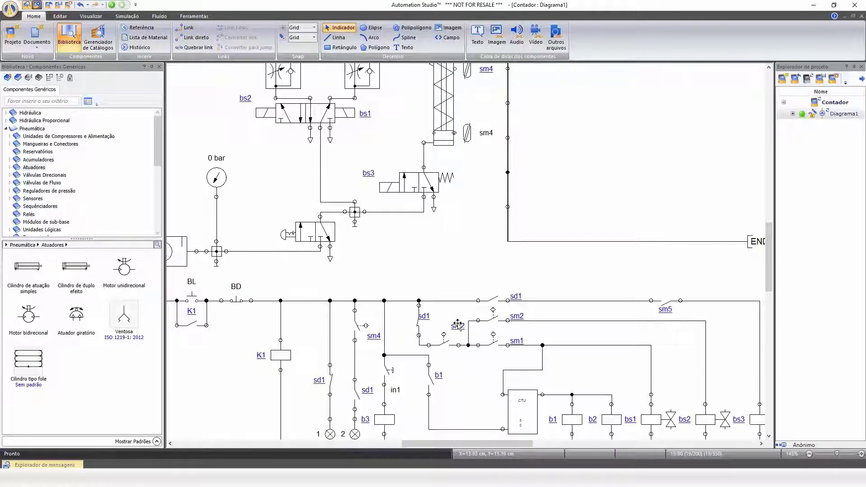
Open the lower cylinder sensor's properties to check its name.
double_click(467, 134)
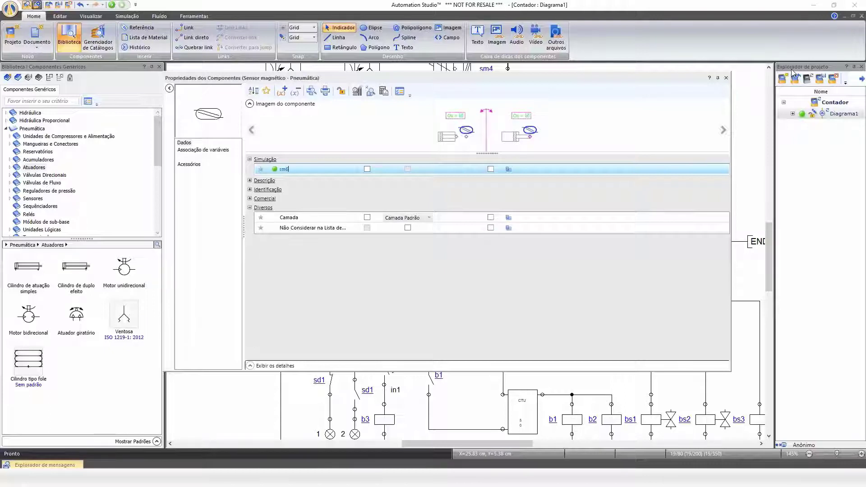
click(726, 78)
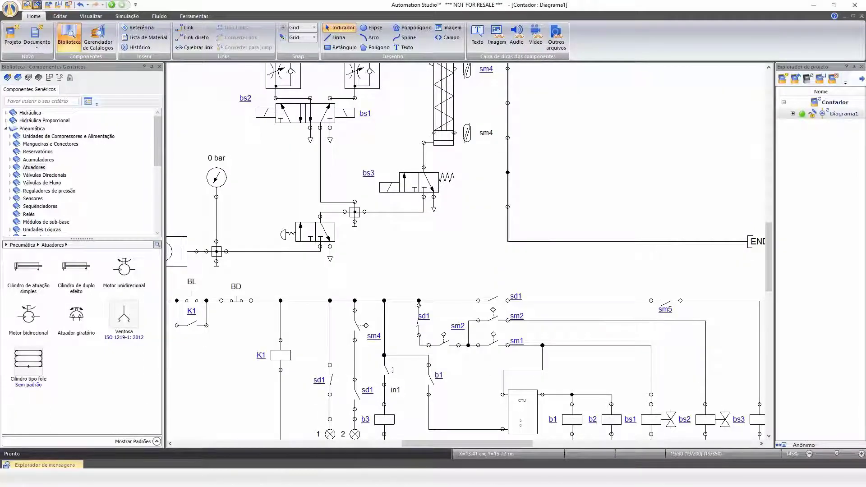
Remove the new contact's variable association with sm2 in its properties.
double_click(443, 343)
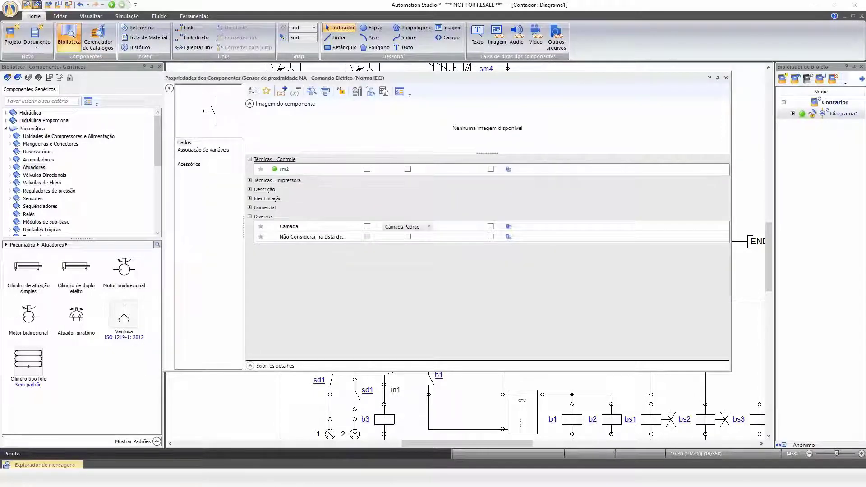
click(210, 150)
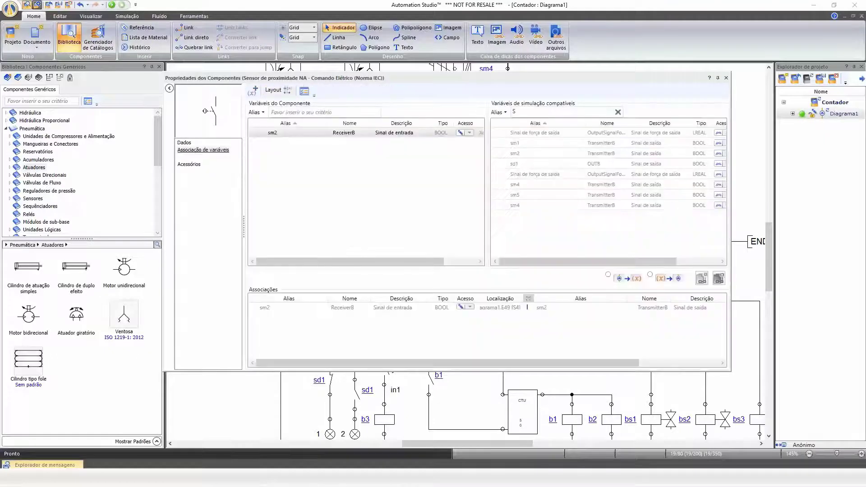
click(429, 308)
click(717, 279)
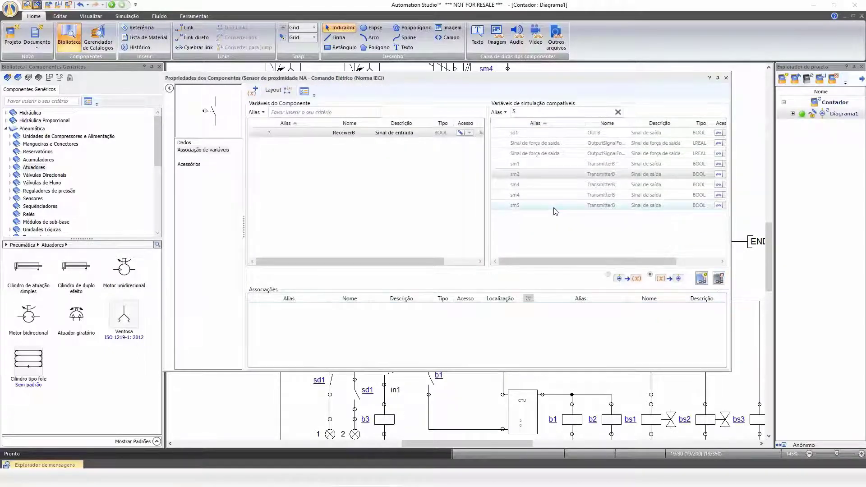
click(554, 208)
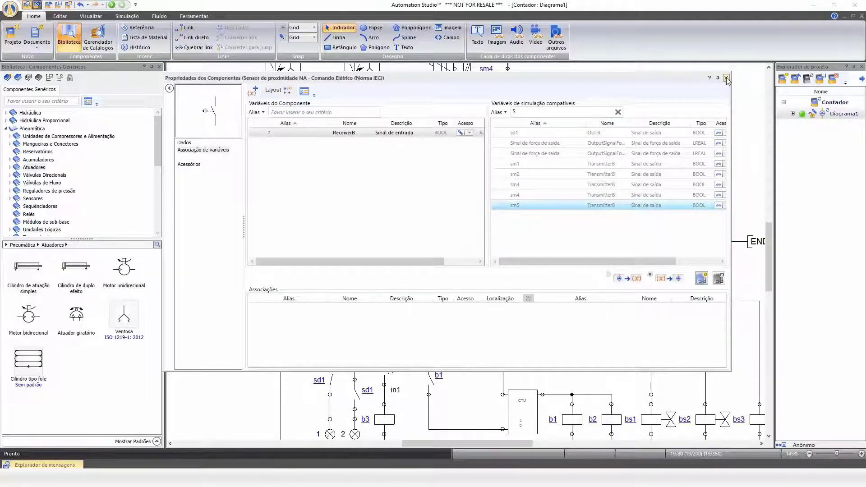
click(726, 78)
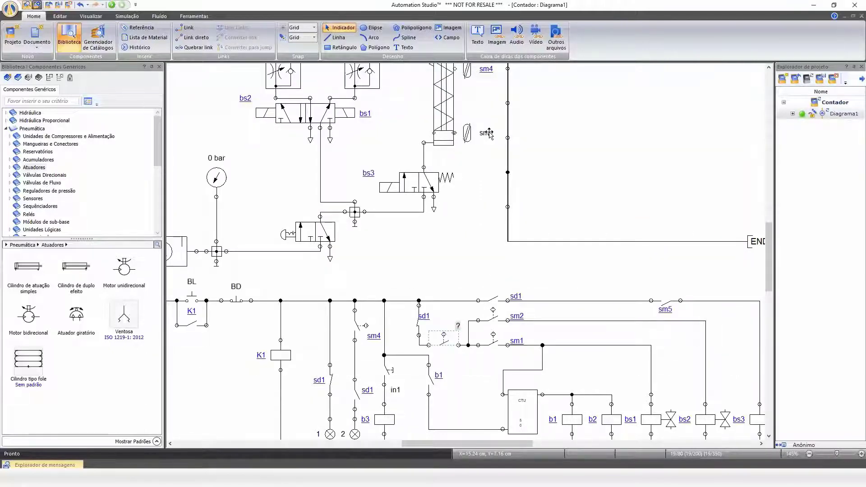
Rename the lower magnetic sensor on the vertical cylinder as sm6.
double_click(486, 133)
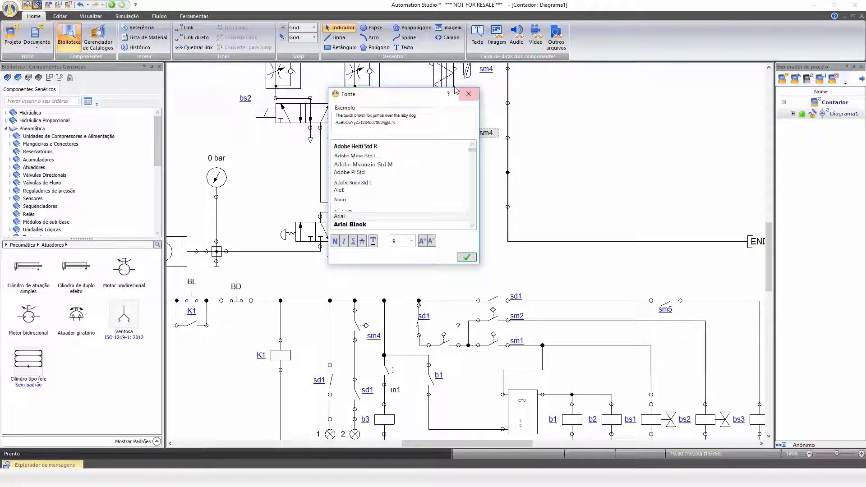
click(468, 94)
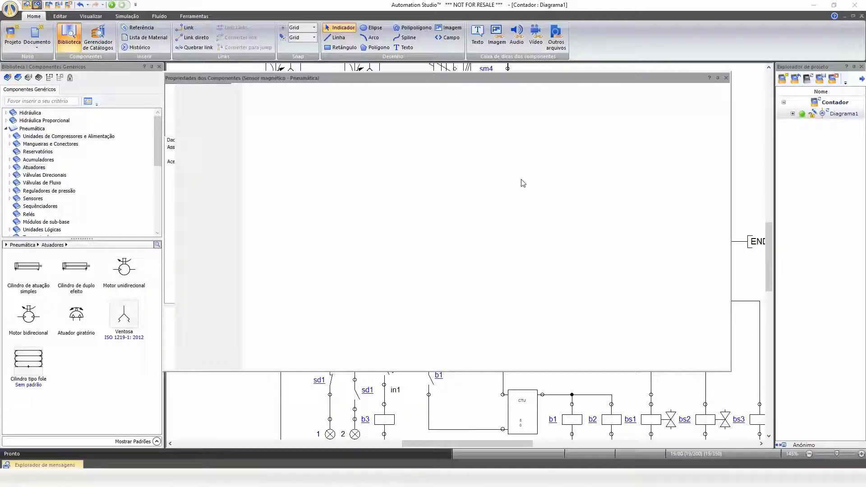
click(214, 139)
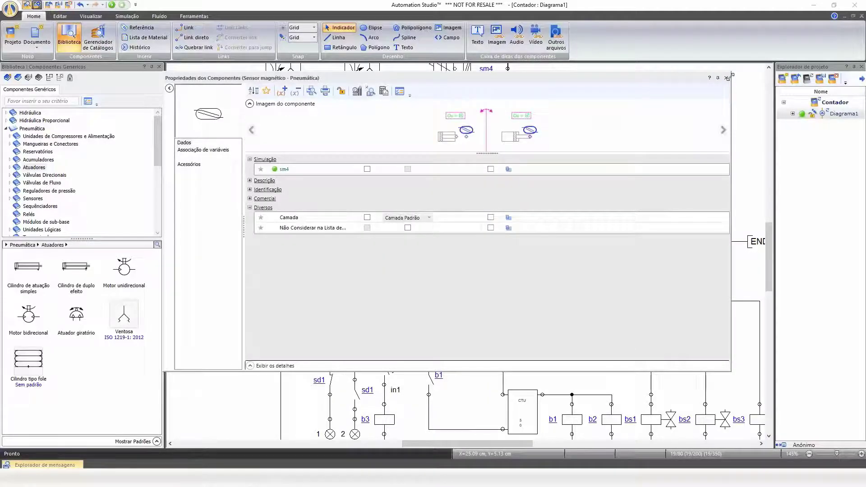
click(727, 77)
right_click(468, 134)
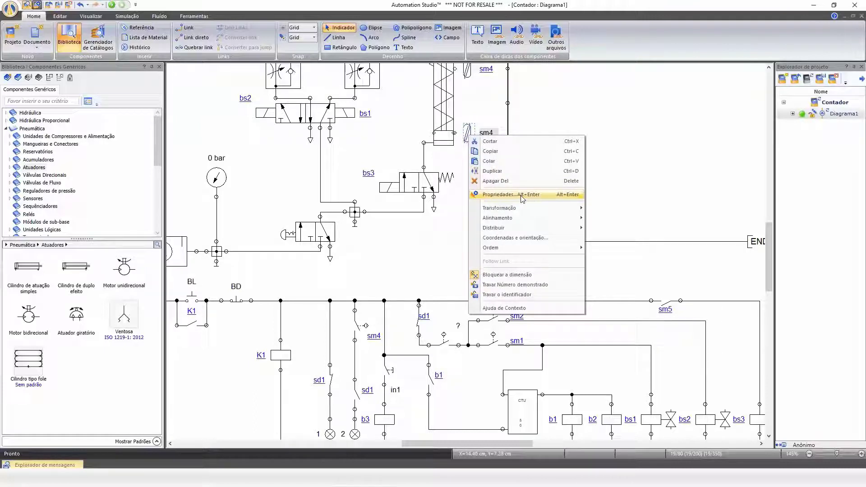
click(522, 198)
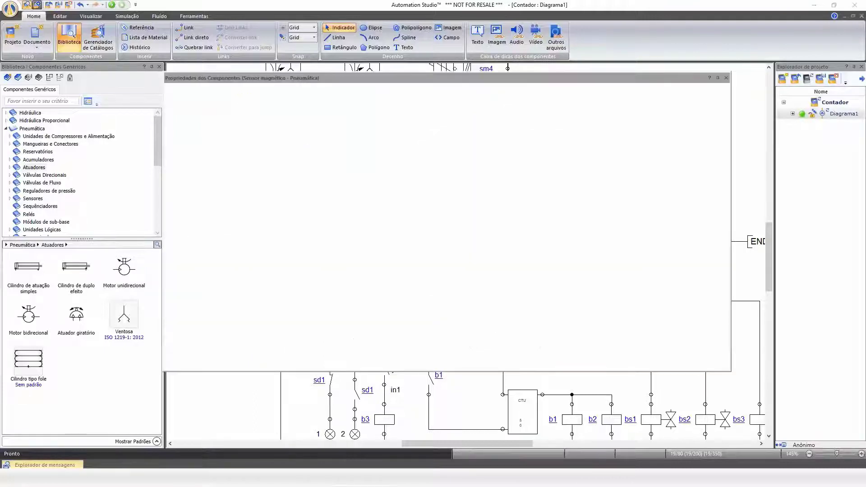
click(306, 168)
key(BackSpace)
text(6)
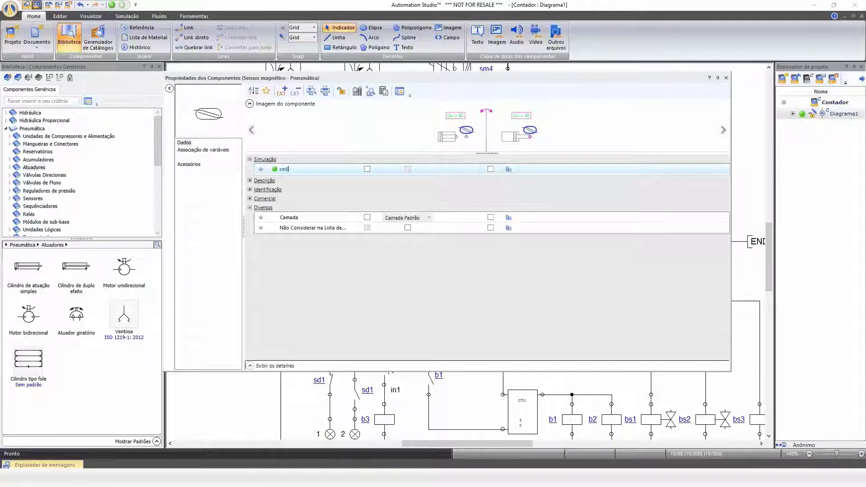
key(Return)
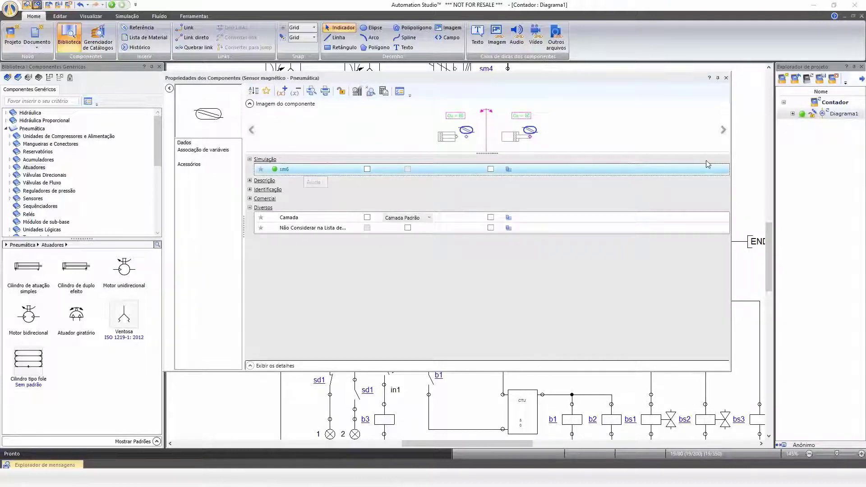
click(725, 79)
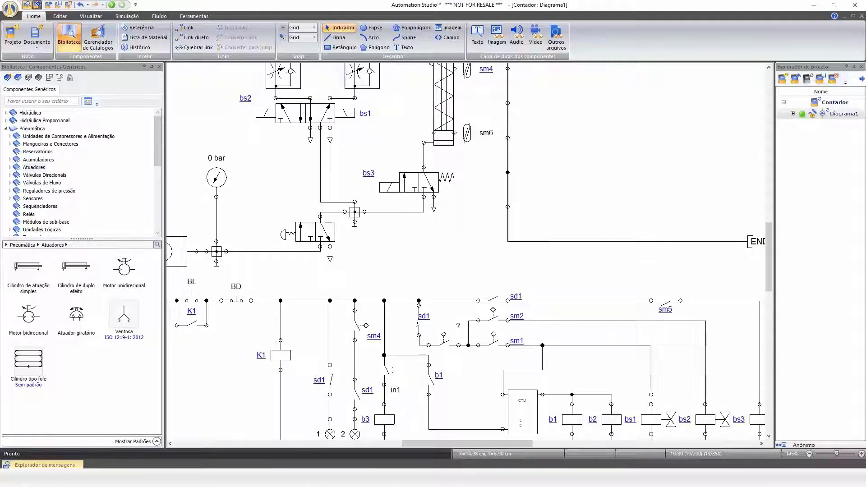
Check the new contact's variable association, then run the simulation and operate the BL push button.
double_click(444, 344)
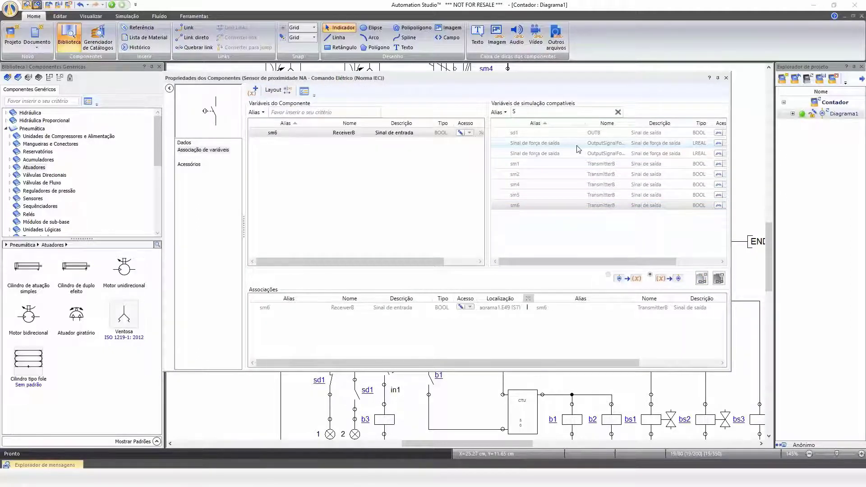
click(726, 78)
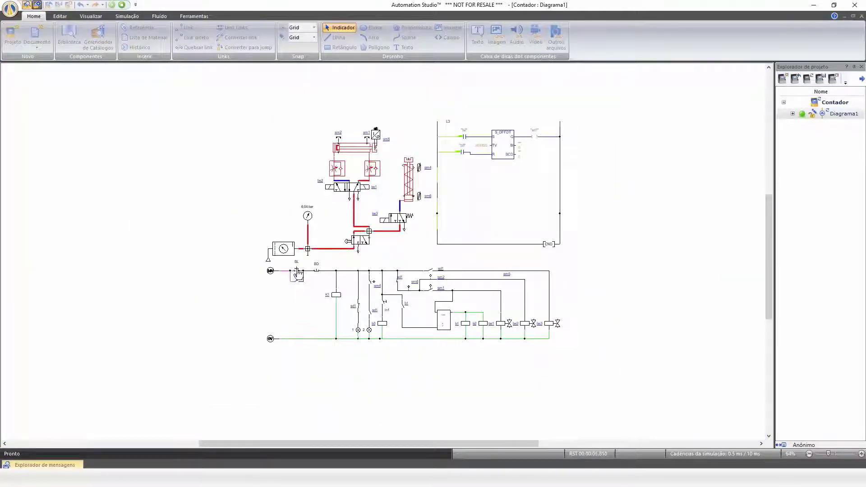
click(298, 273)
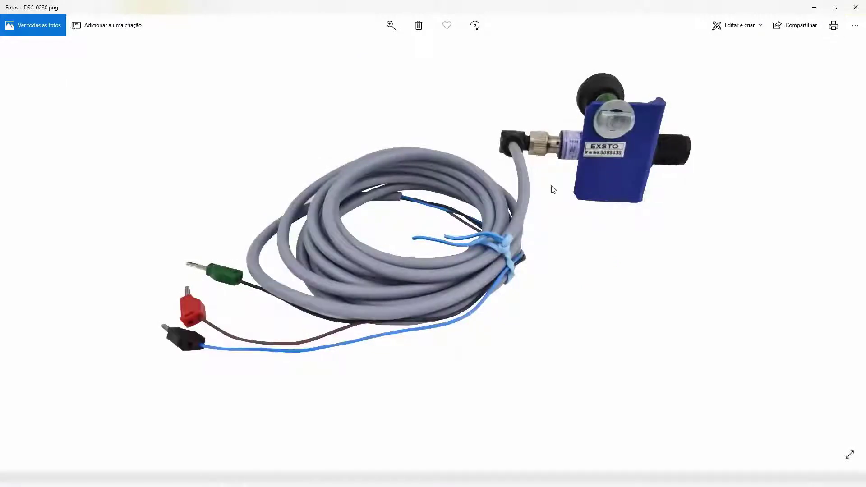
Switch to the Photos viewer and browse pictures of the real sensors, cylinder and control interface.
key(Left)
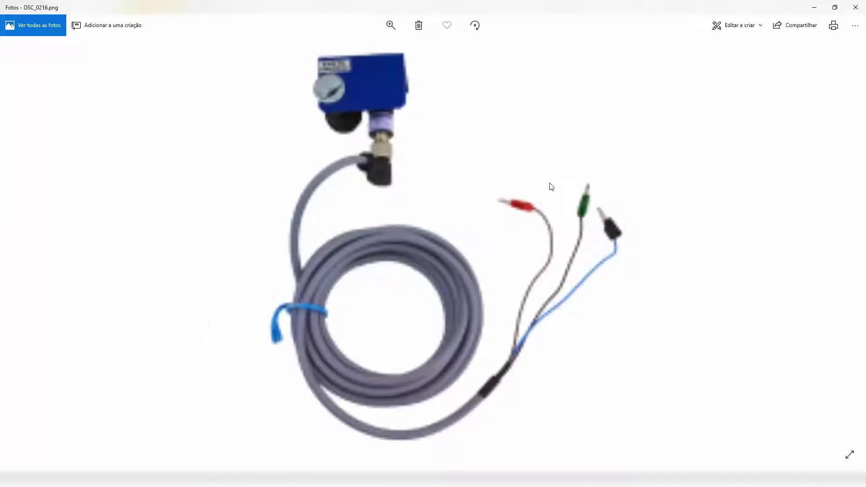
key(Right)
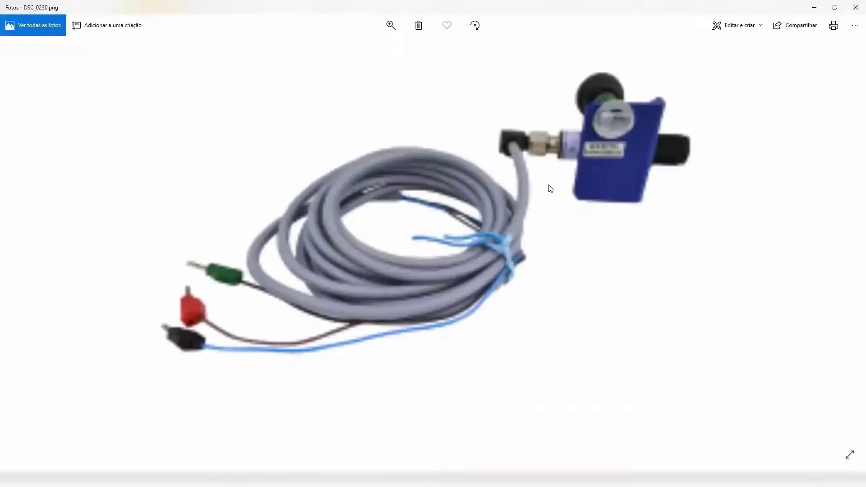
key(Right)
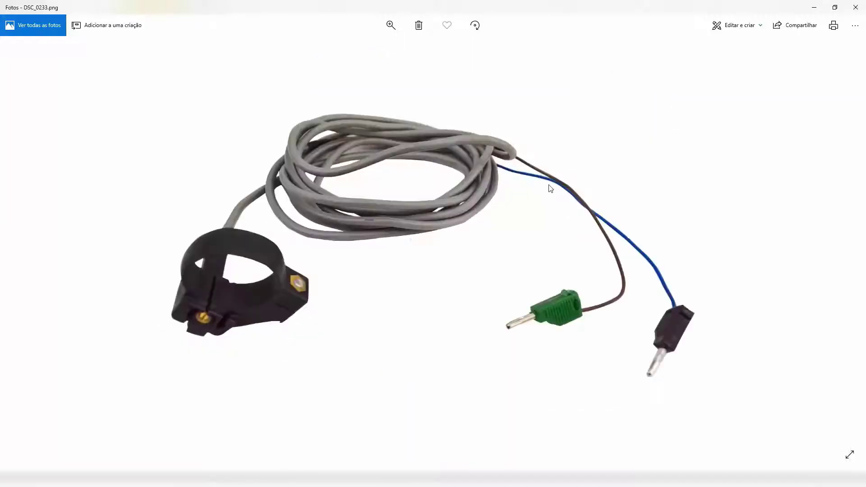
key(Right)
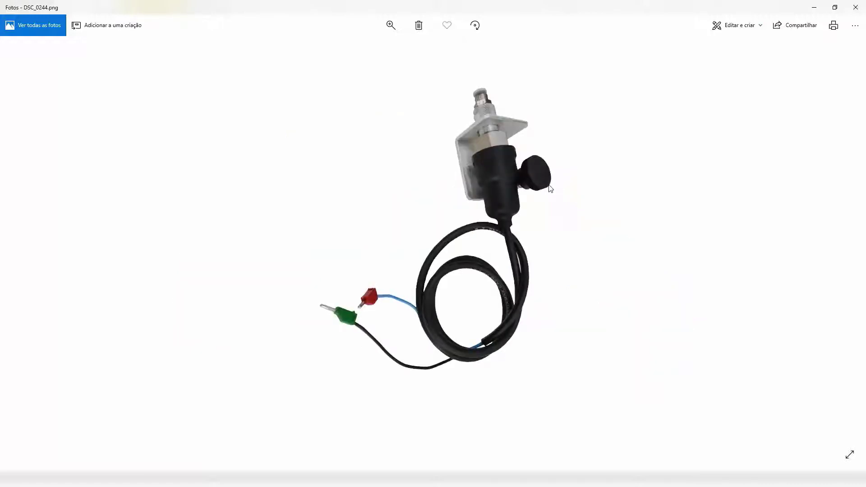
key(Right)
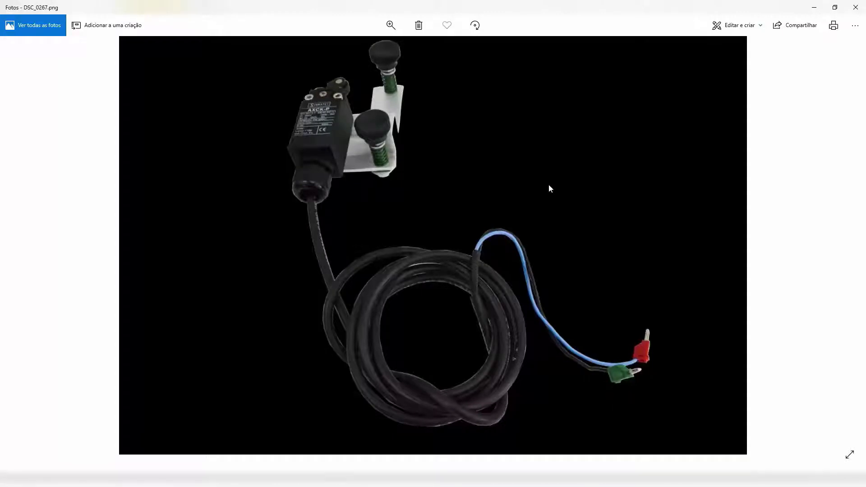
key(Right)
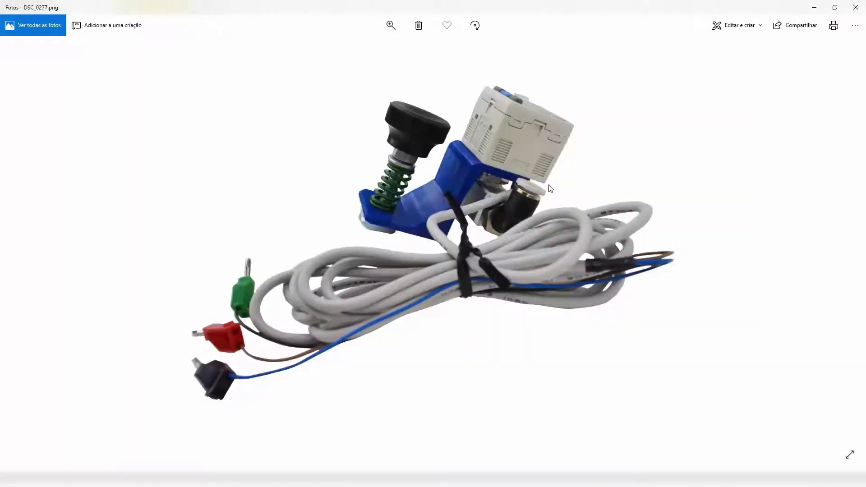
key(Right)
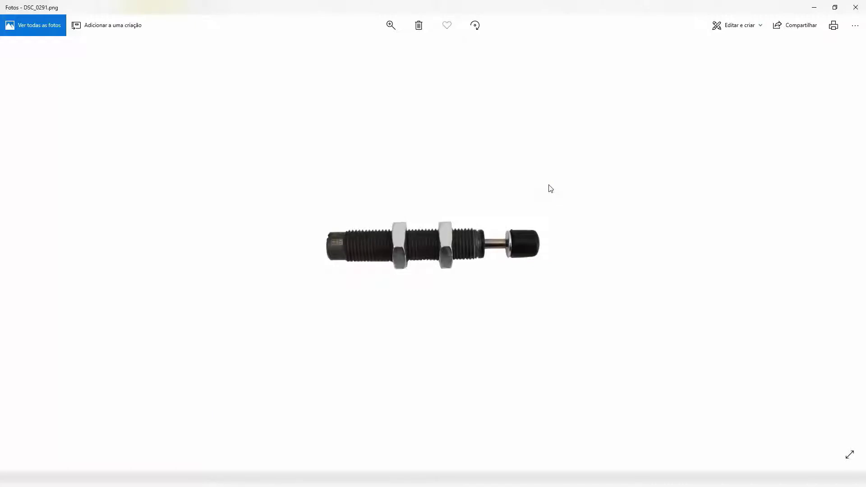
key(Right)
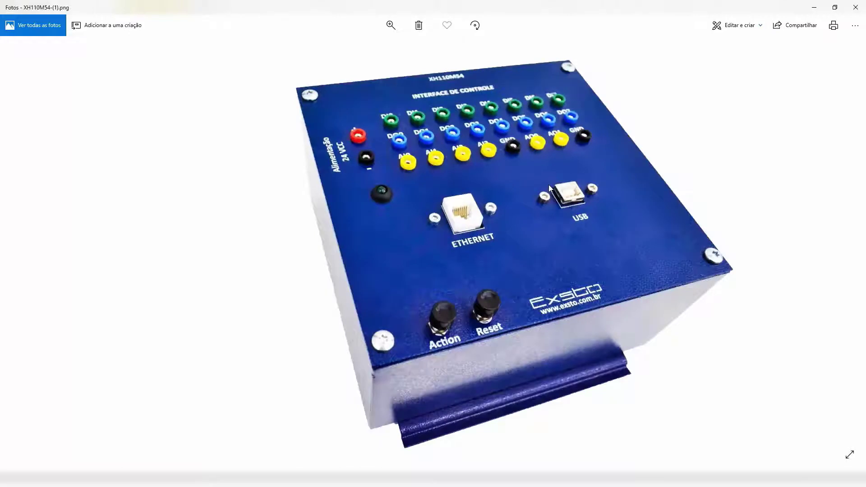
key(Right)
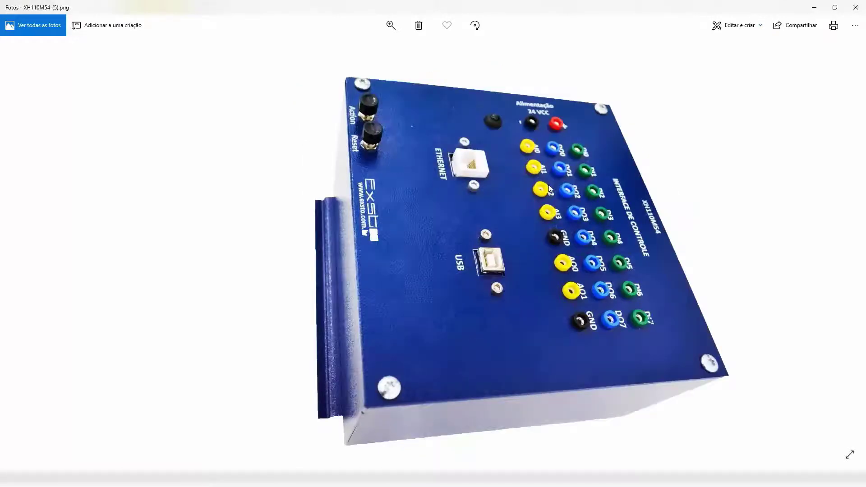
key(Right)
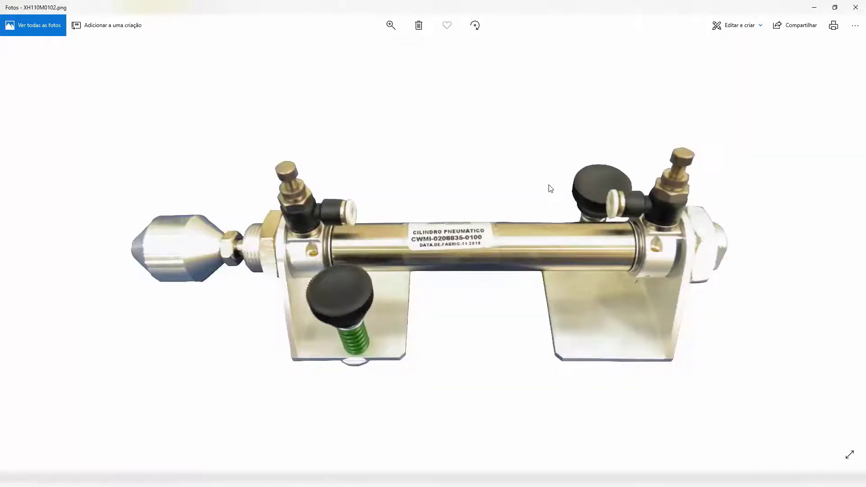
key(Right)
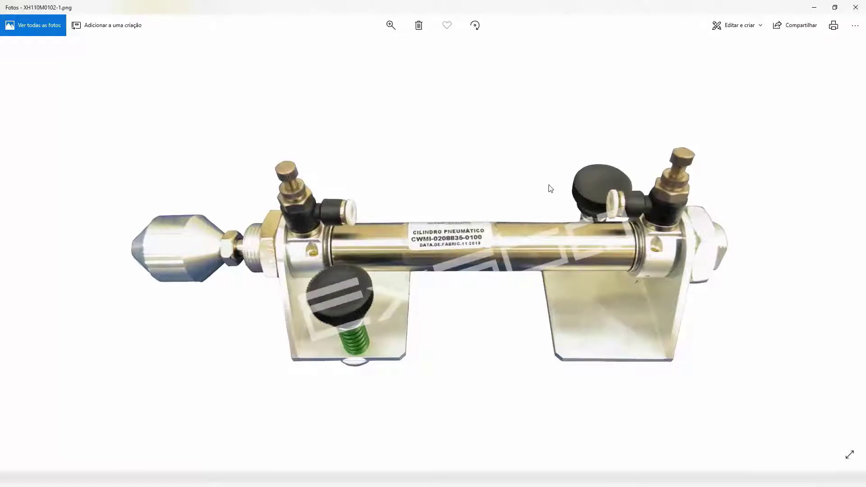
Browse the remaining photos of valves, solenoid valve and training bench, then close the photo viewer and file explorer.
key(Right)
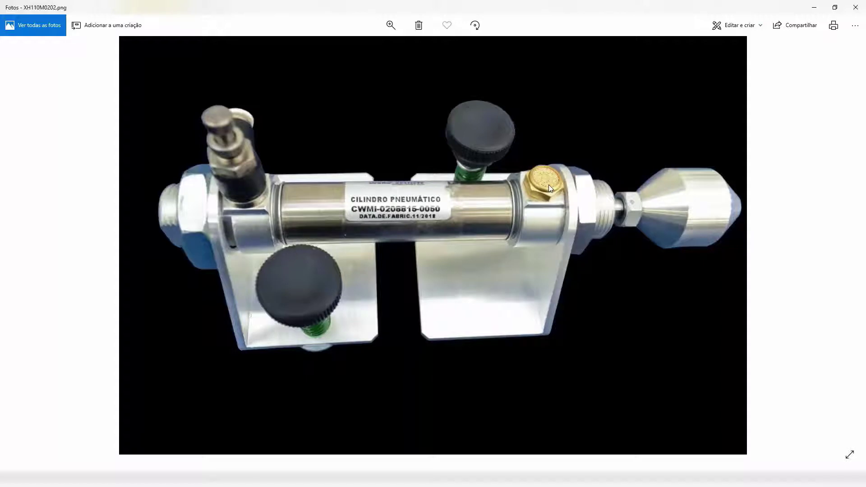
key(Right)
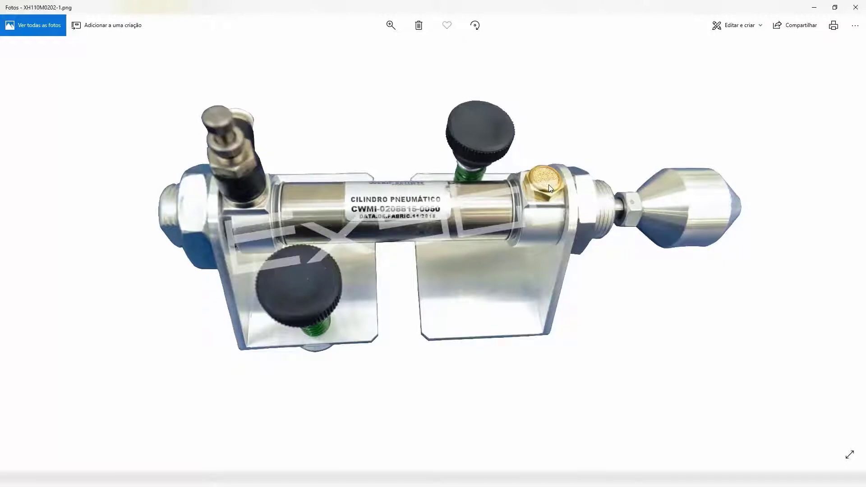
key(Right)
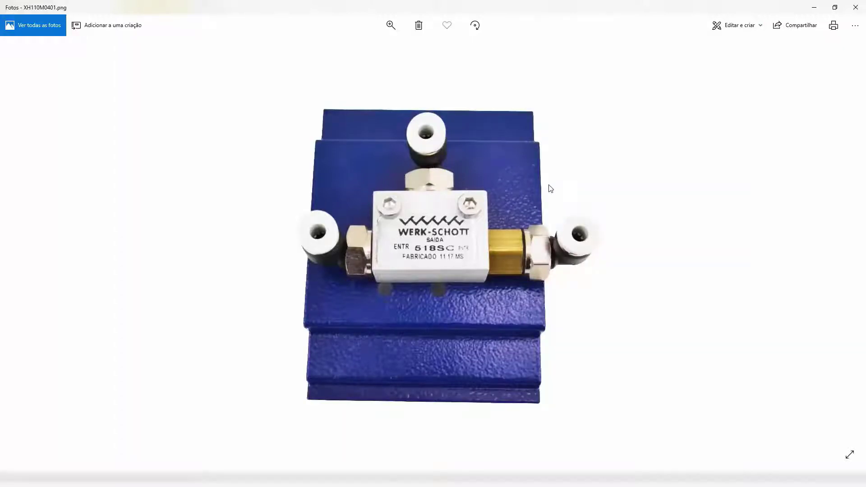
key(Right)
key(Right)
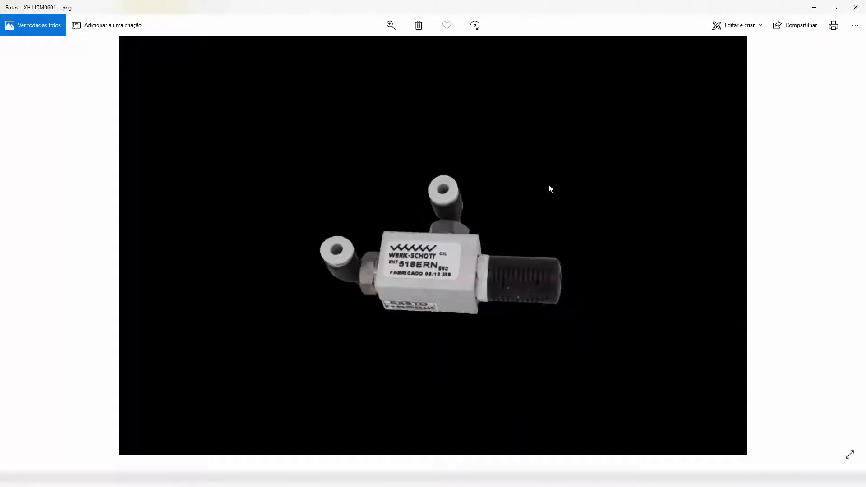
key(Right)
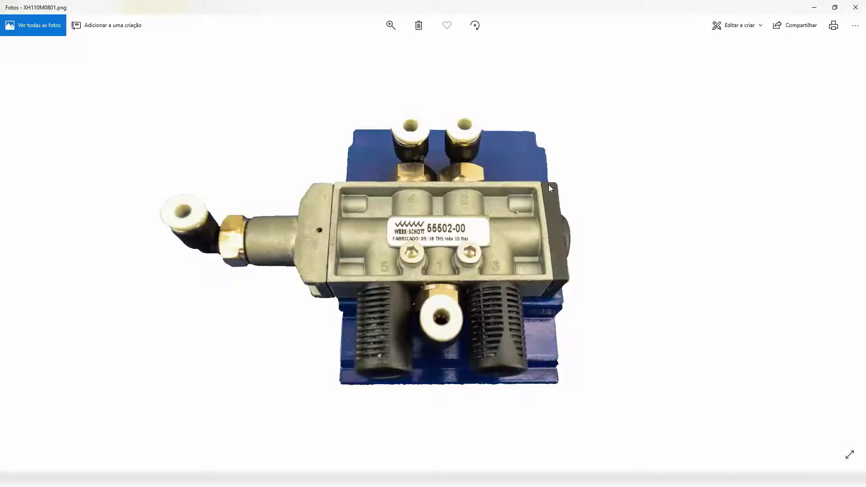
key(Right)
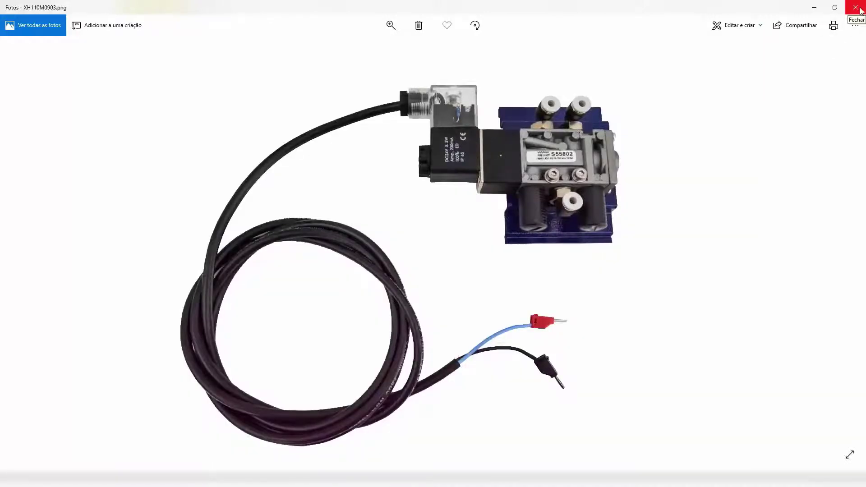
click(860, 9)
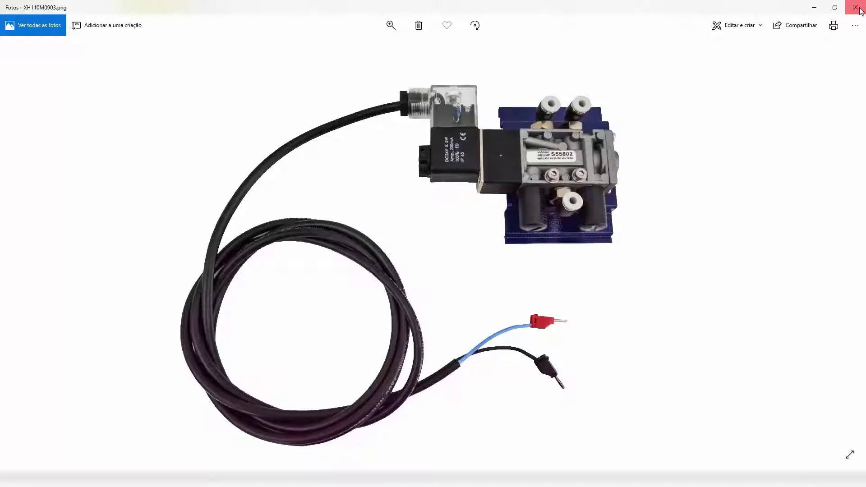
click(860, 10)
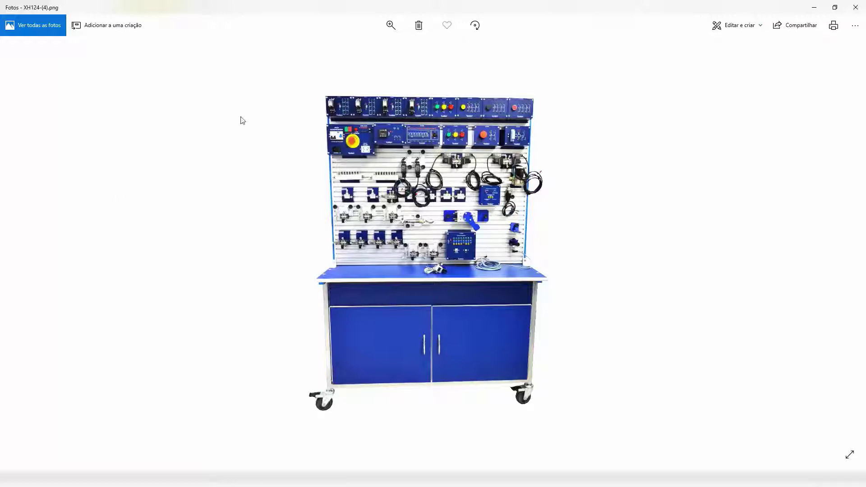
click(856, 8)
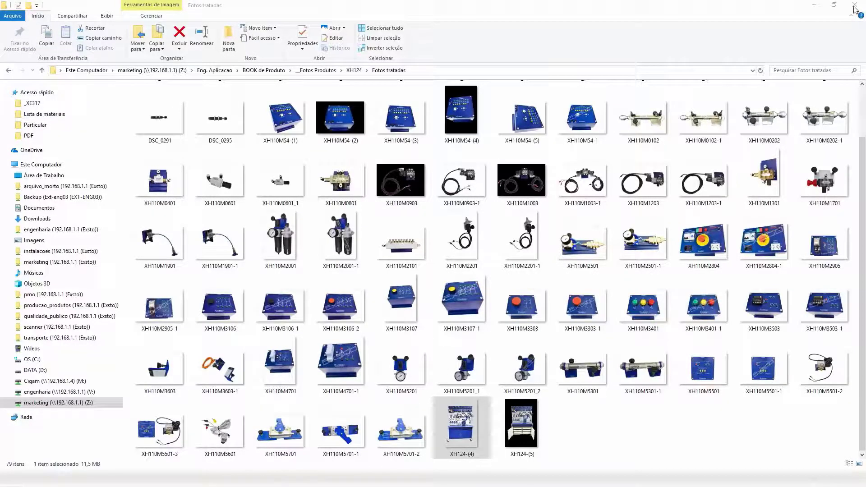
click(856, 8)
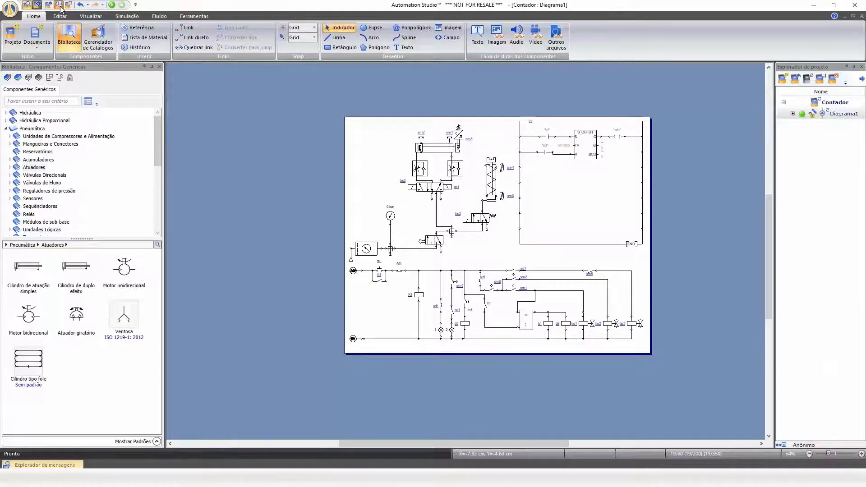
Open the example project Passo a passo com reset Aciona from the Programas folder.
click(14, 34)
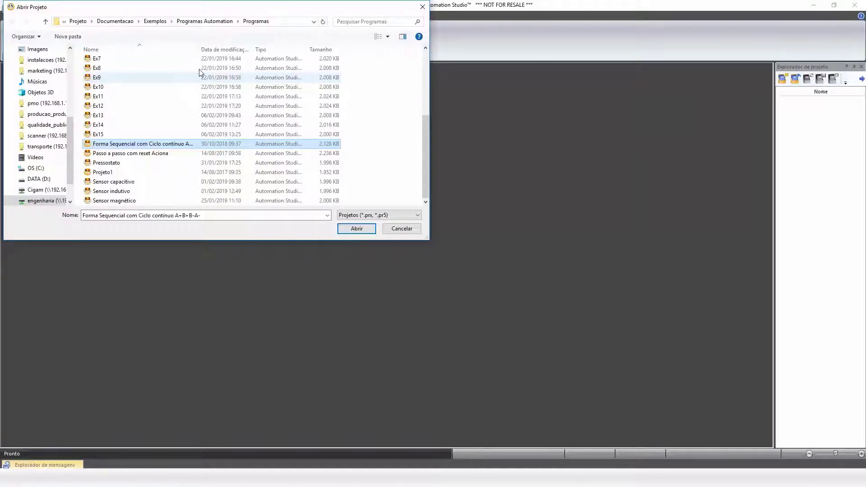
drag(198, 49, 256, 51)
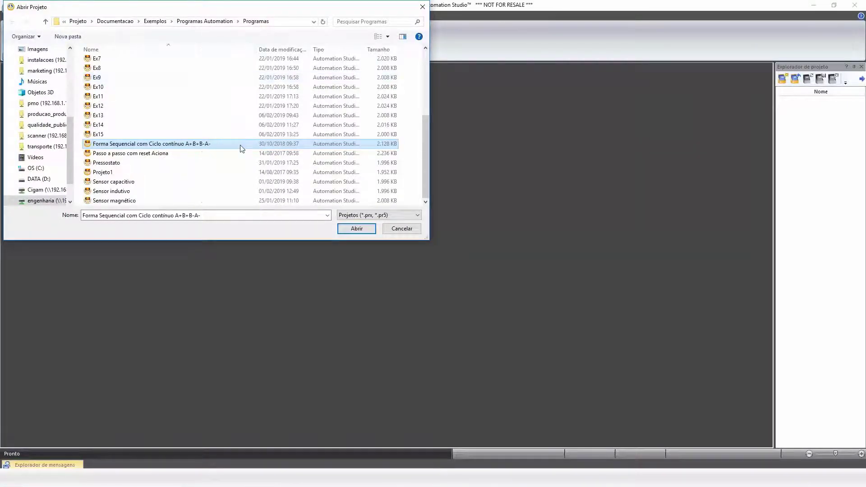
click(230, 154)
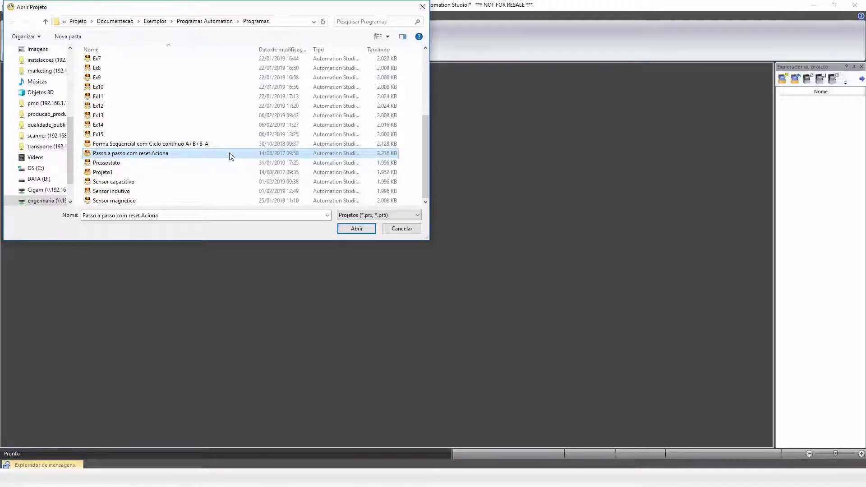
double_click(230, 155)
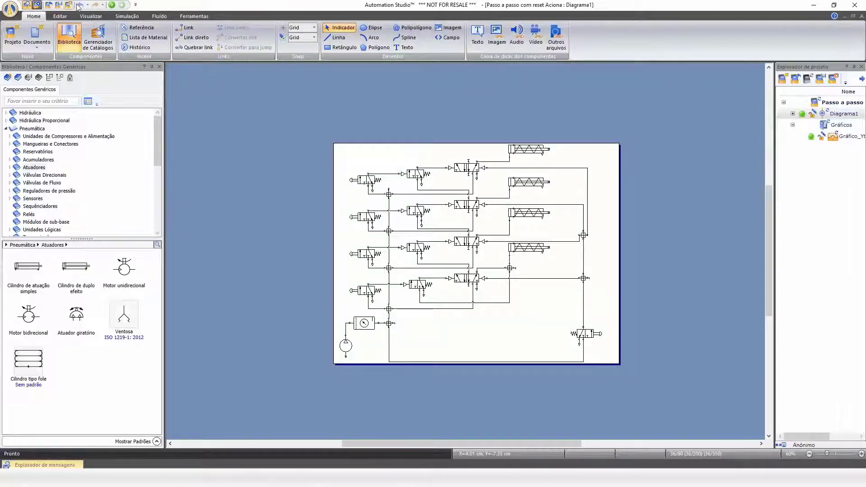
Run the simulation, actuate the manual push-button valves in sequence, trigger the reset valve and stop the simulation.
click(114, 4)
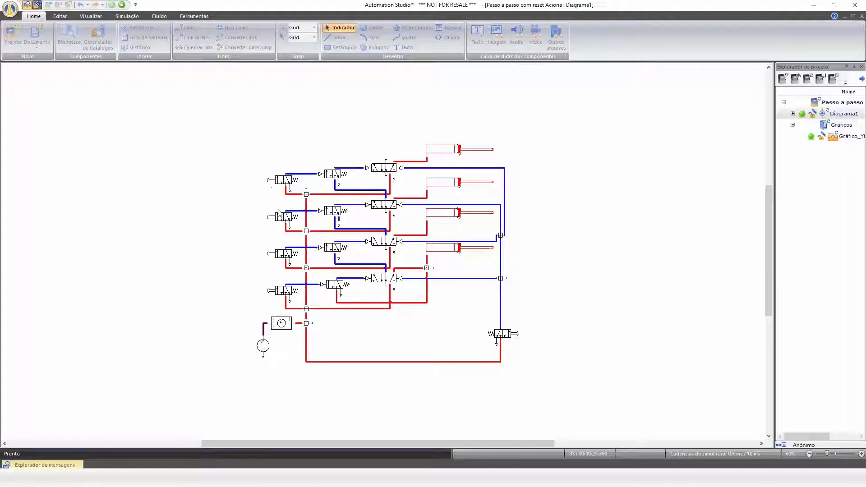
click(276, 218)
click(273, 293)
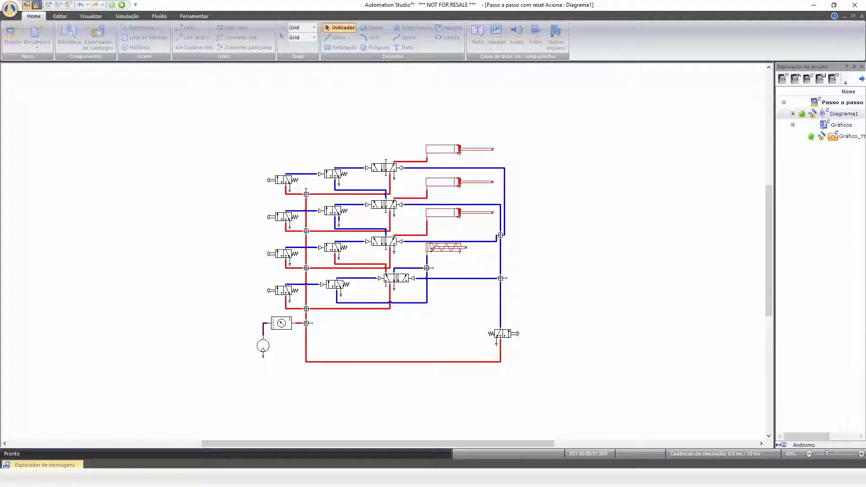
click(272, 254)
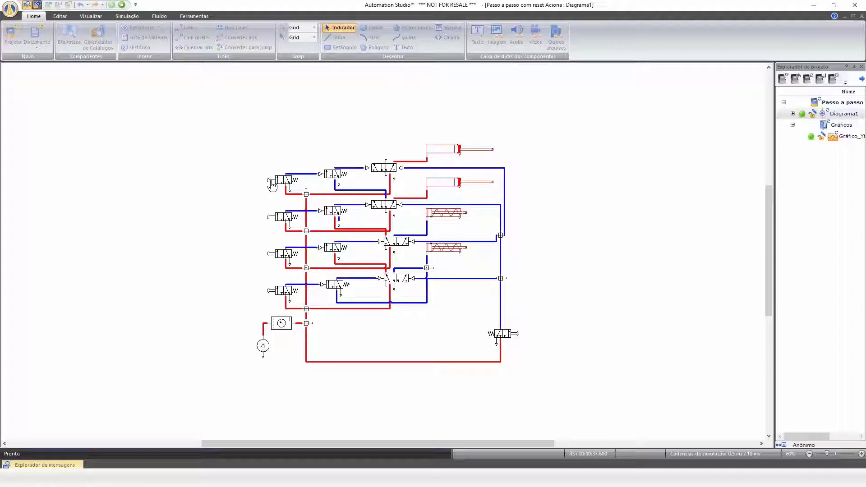
click(270, 181)
click(272, 219)
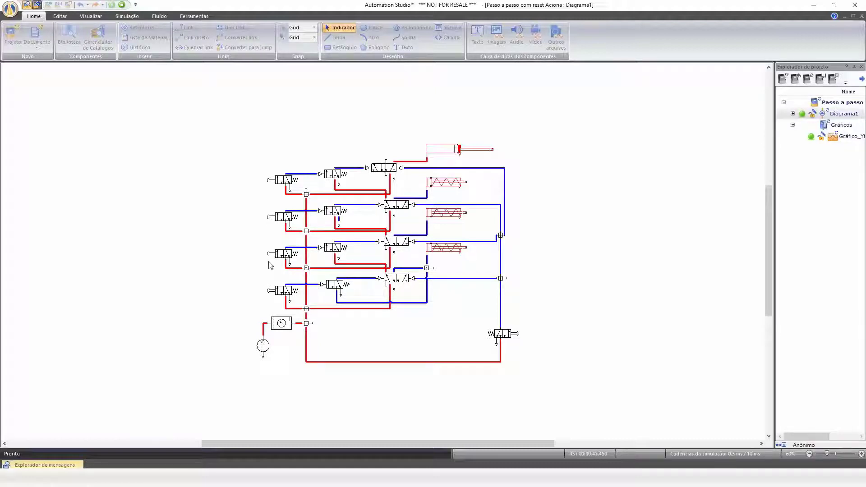
click(271, 182)
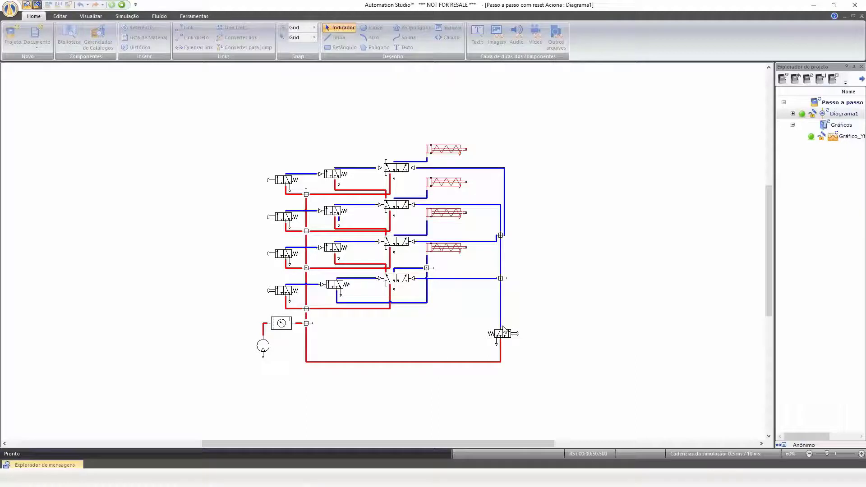
click(517, 334)
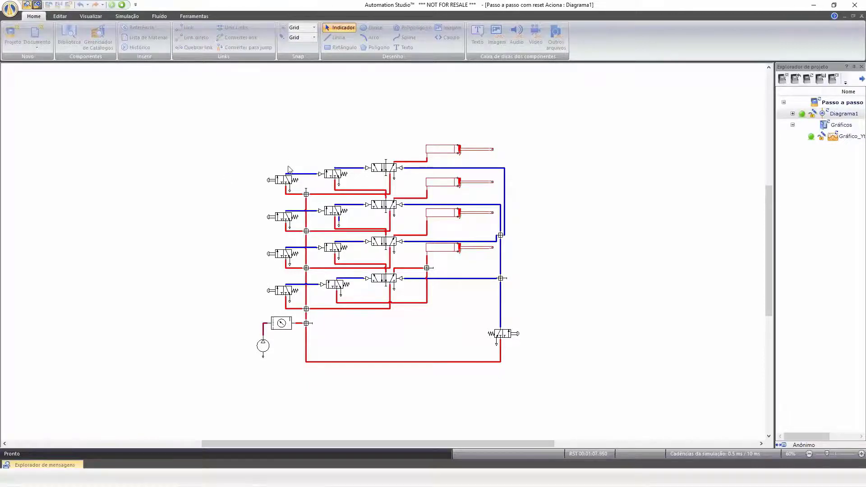
click(124, 5)
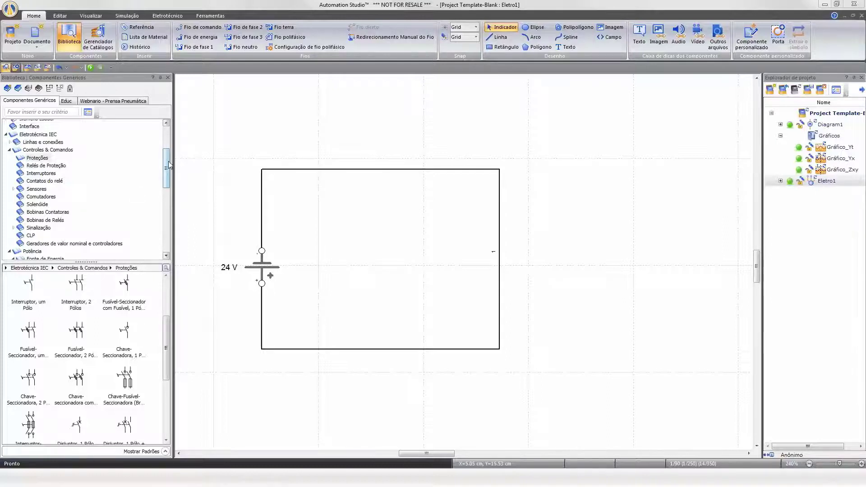
Place a three-pole thermomagnetic circuit breaker from the power protections library beside the 24 V circuit, with variable alias gukil.
drag(169, 166, 165, 151)
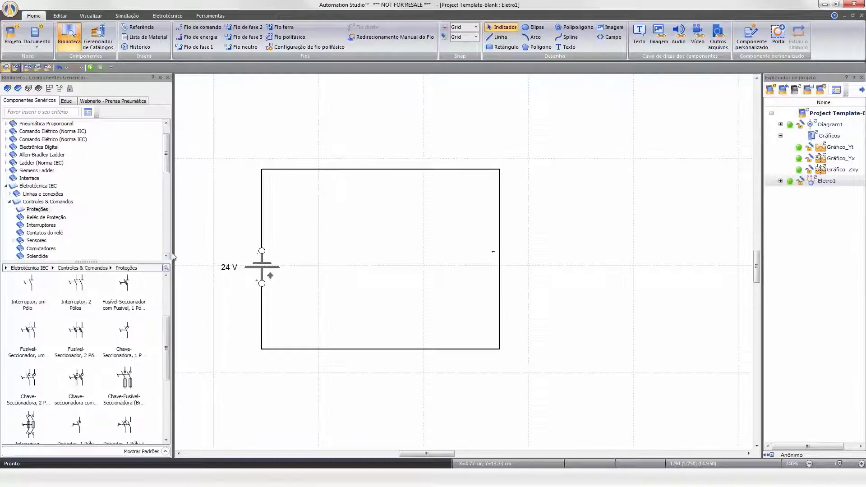
drag(207, 257, 207, 256)
drag(202, 316, 200, 283)
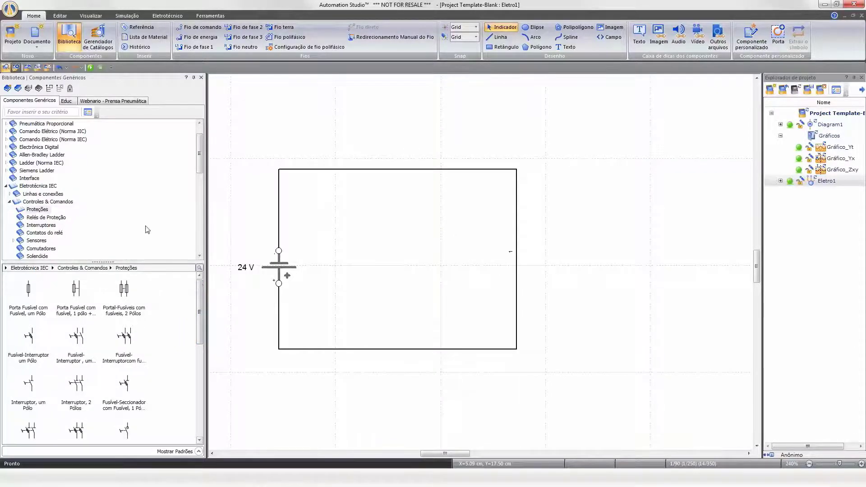
drag(200, 154, 201, 205)
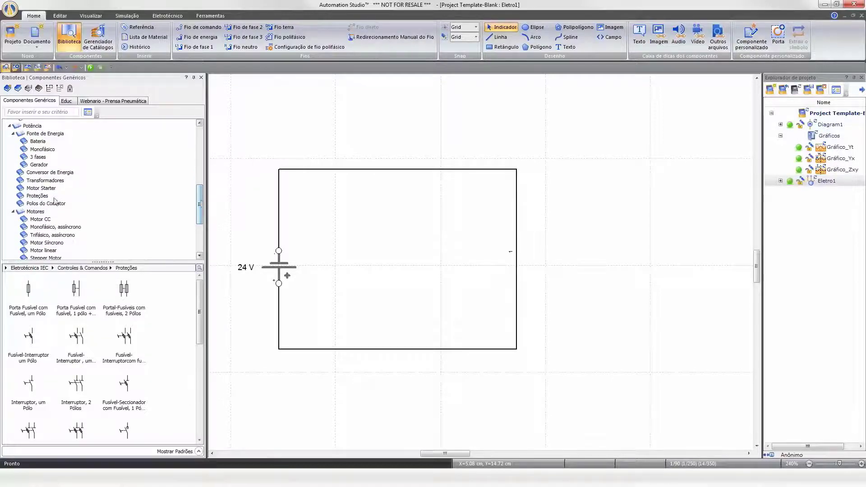
click(48, 197)
drag(199, 304, 200, 362)
click(136, 393)
click(78, 383)
drag(133, 345, 646, 298)
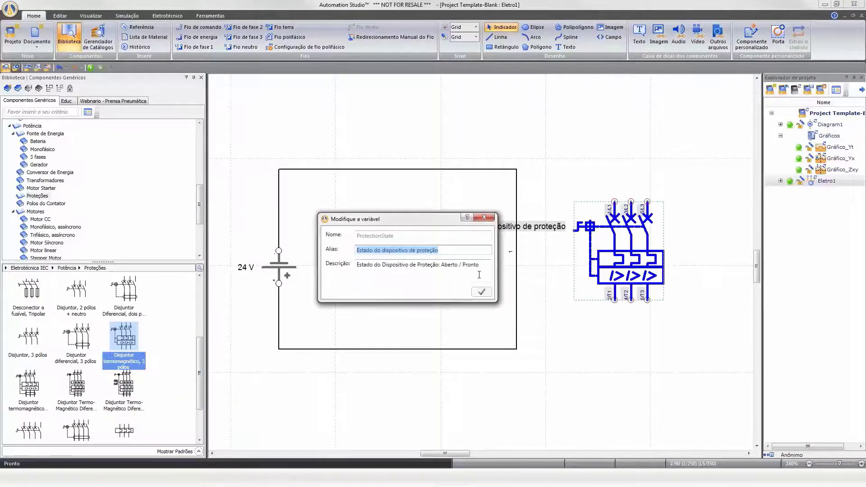
text(gukil)
key(Return)
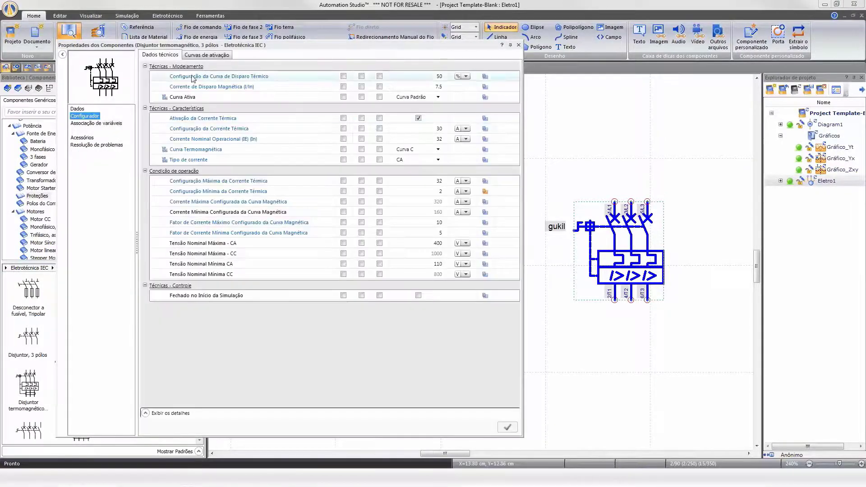
View the breaker's tripping curves, close its properties and delete the breaker.
click(207, 54)
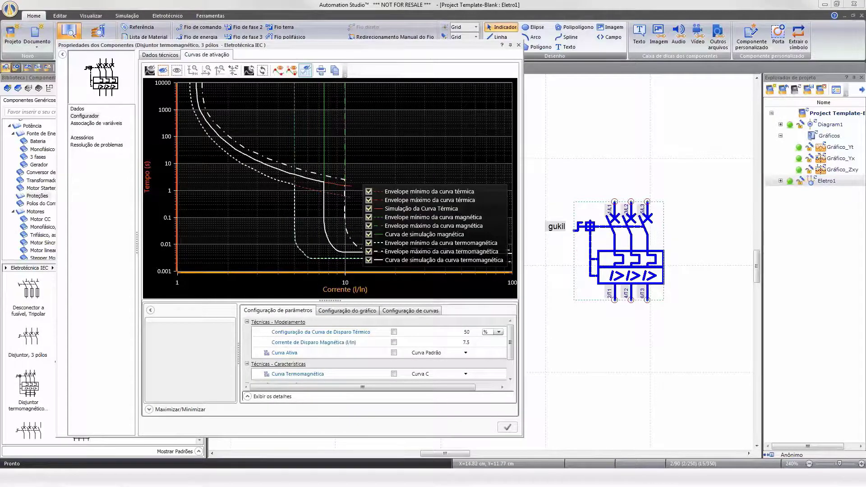
click(518, 45)
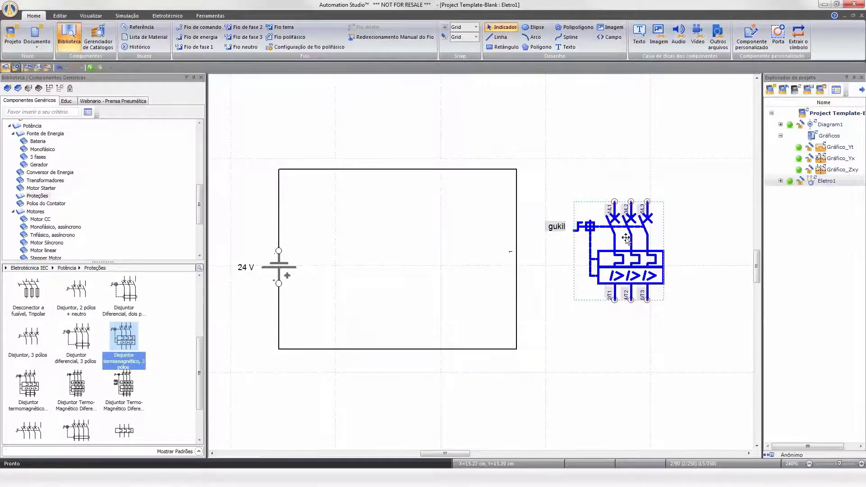
key(Delete)
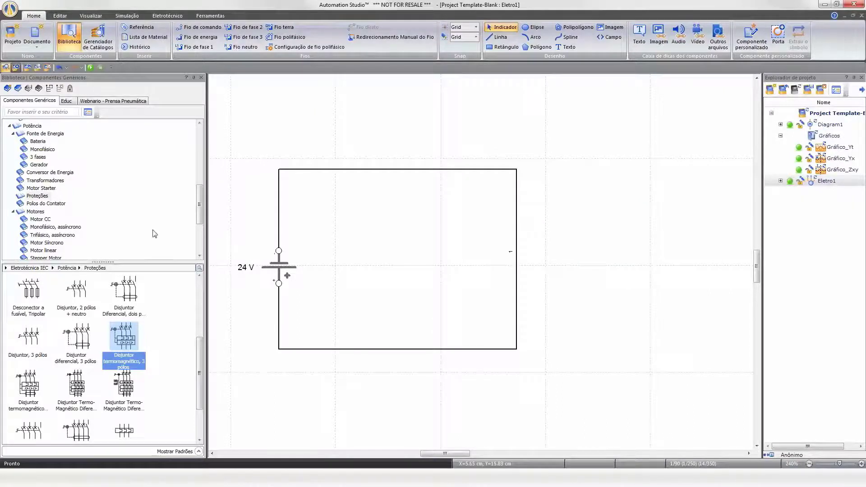
Insert a lamp from the signalling library into the right branch of the 24 V circuit.
drag(204, 207, 204, 172)
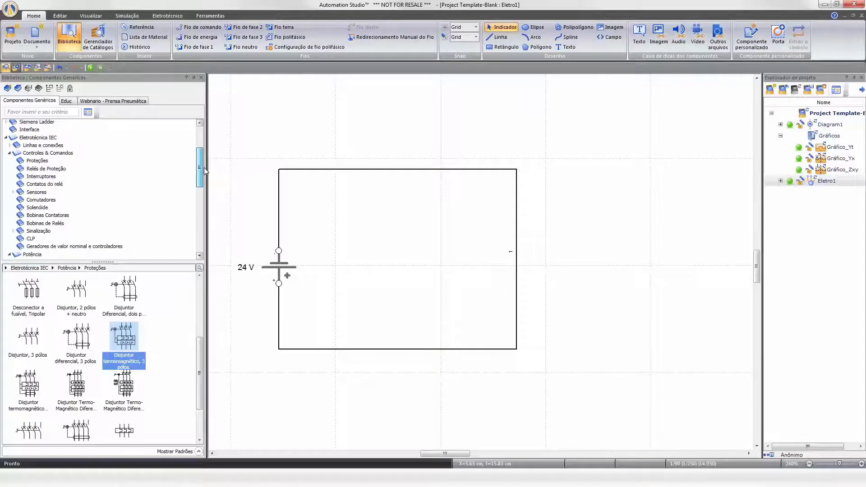
click(14, 231)
click(40, 238)
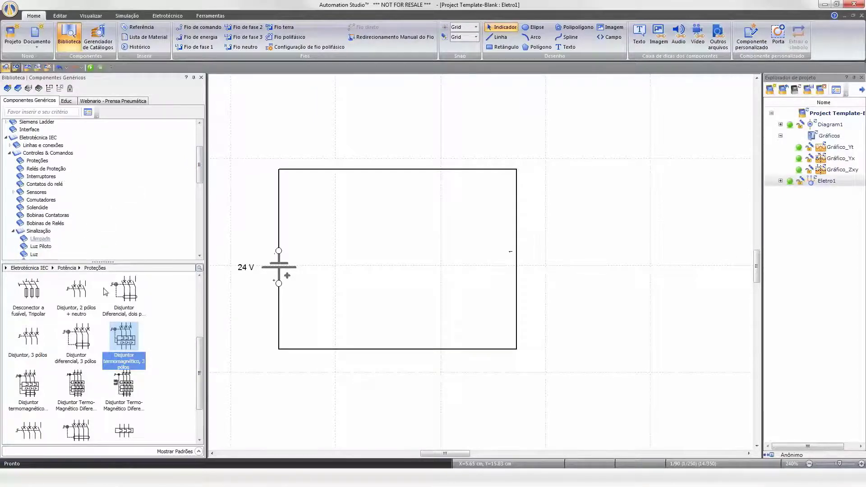
drag(28, 290, 521, 238)
click(593, 276)
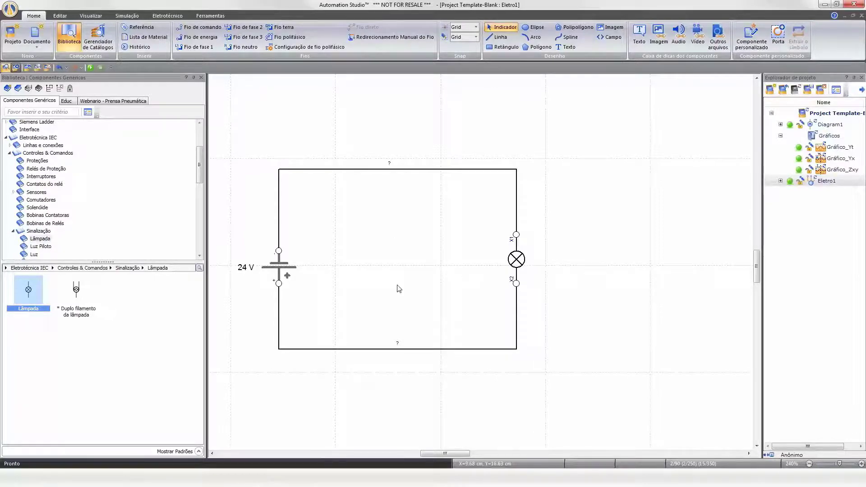
Open the lamp's properties and set its nominal voltage to 24 V and minimum operating voltage to 20 V.
double_click(513, 260)
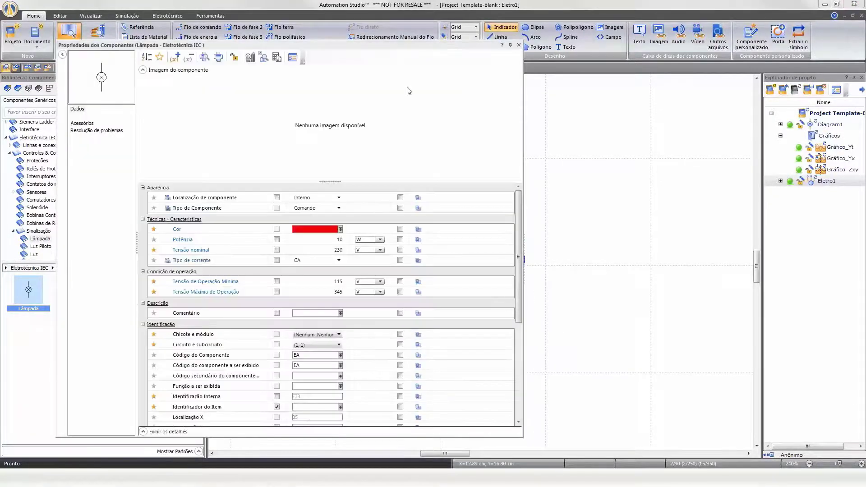
drag(407, 47, 710, 37)
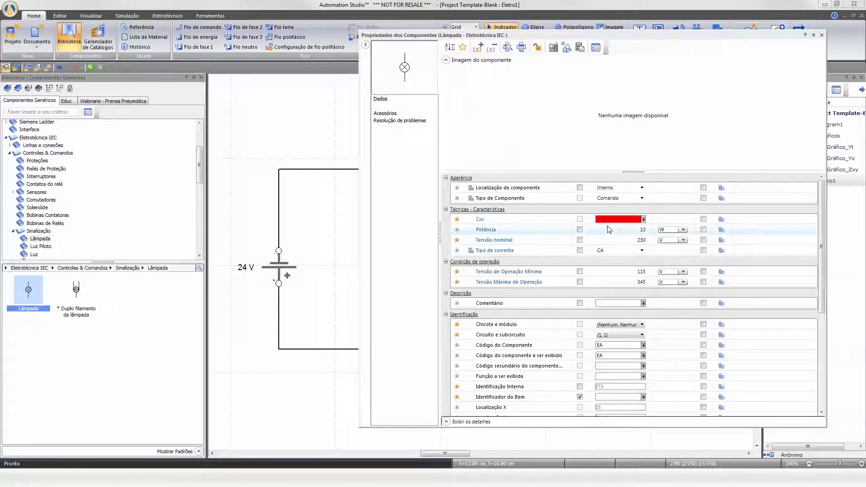
double_click(631, 239)
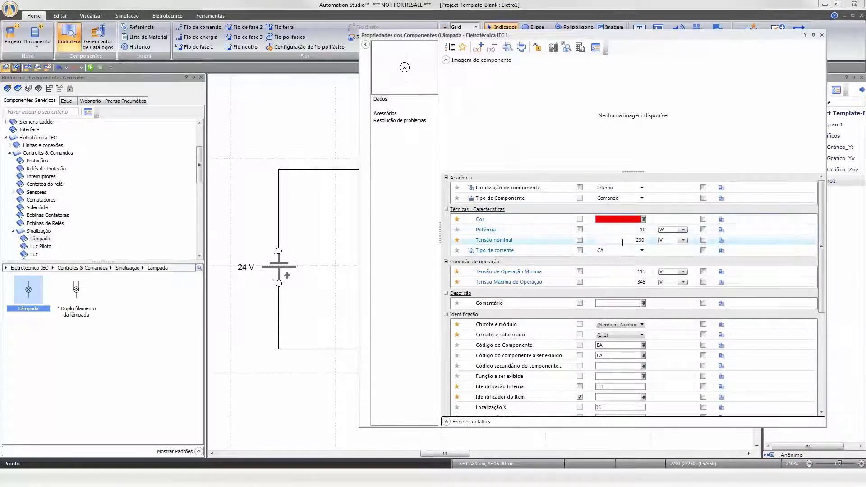
text(24)
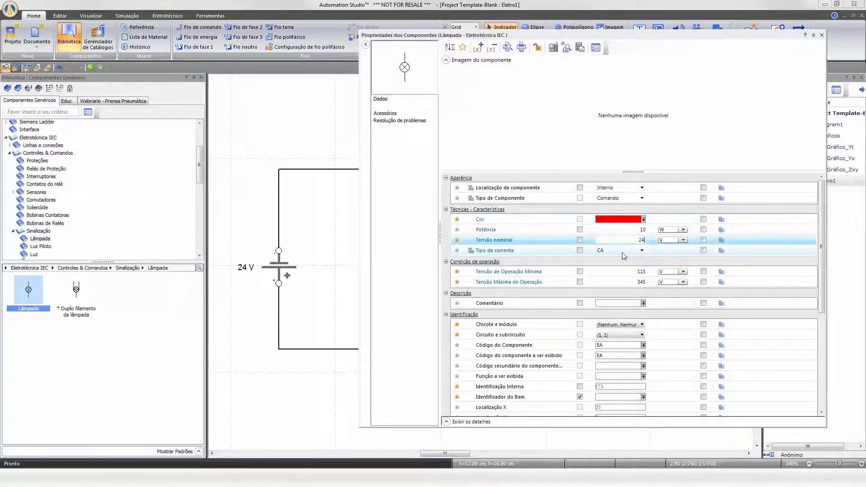
click(643, 251)
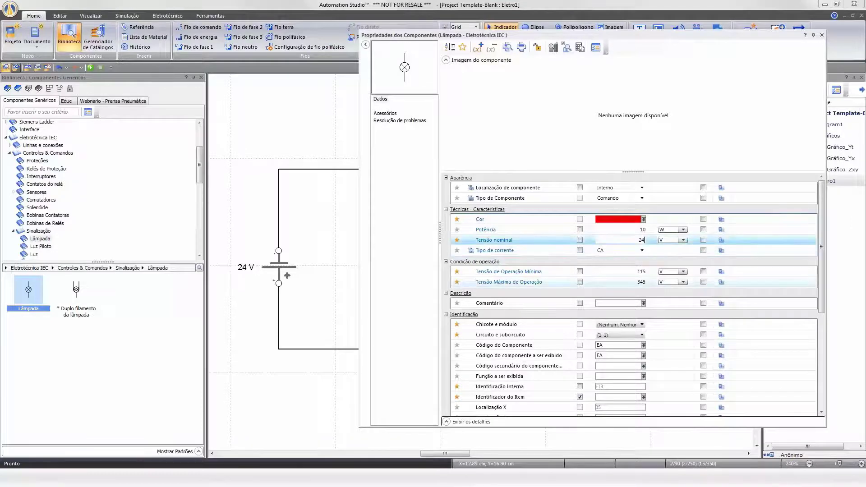
click(680, 272)
text(20)
click(650, 285)
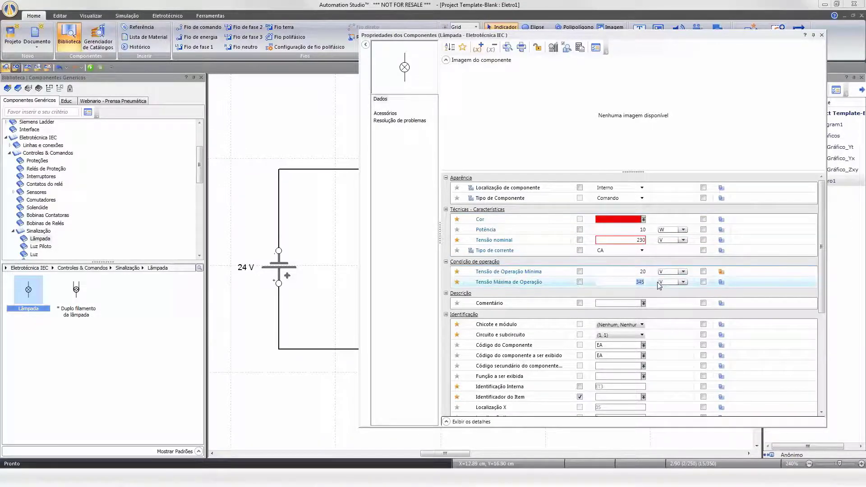
Set the lamp's nominal voltage to 24 V and its current type to CA/CC.
click(631, 240)
text(24)
click(620, 250)
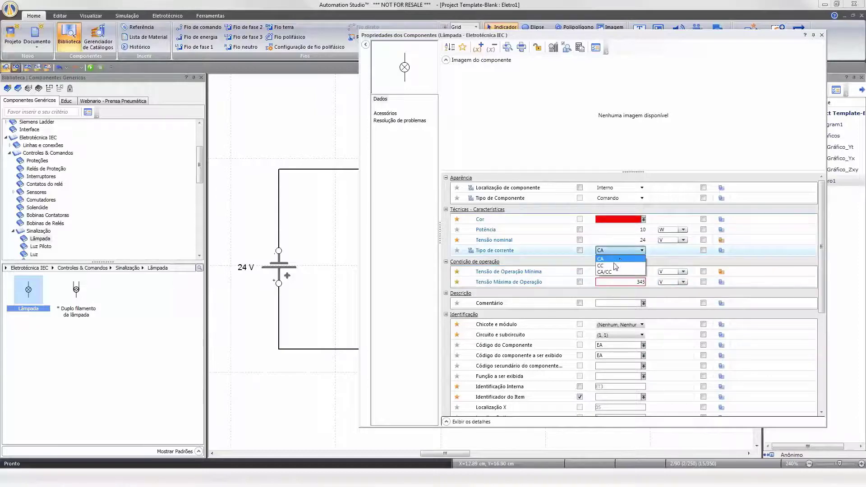
click(612, 273)
Set the lamp's maximum operating voltage to 30 V and close the properties dialog.
double_click(624, 283)
text(30)
click(618, 272)
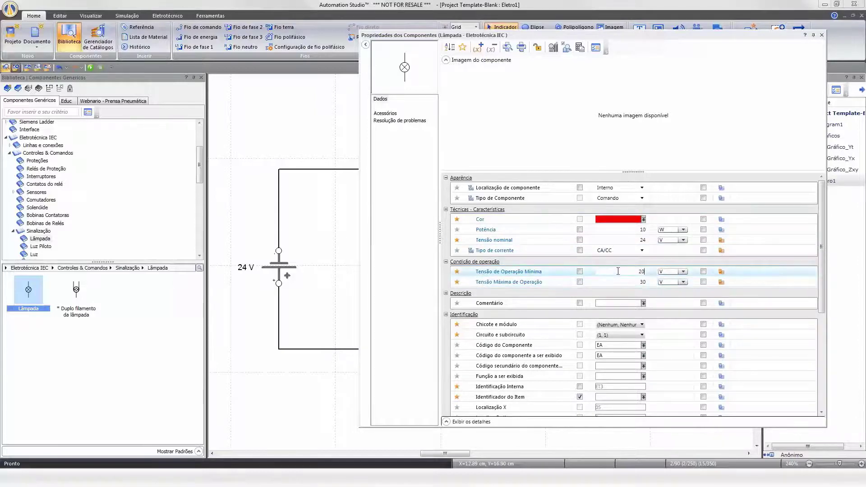
click(822, 35)
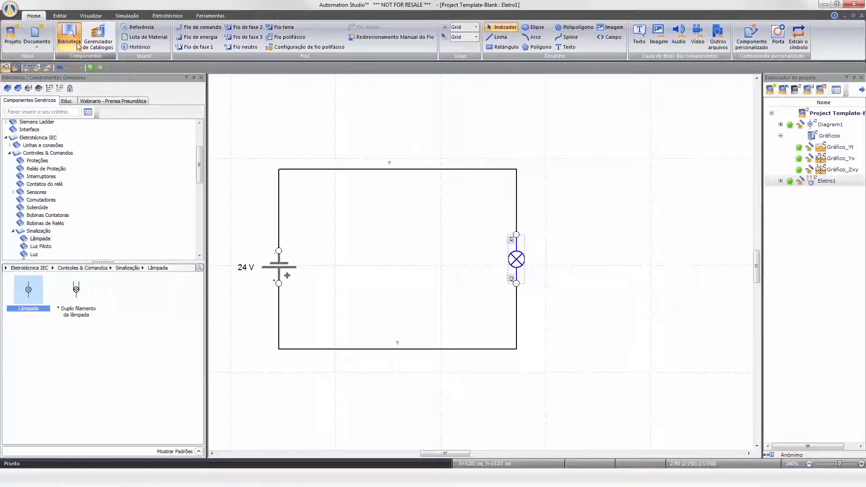
Start the simulation and add a clamp ammeter and a multimeter to the diagram.
click(90, 67)
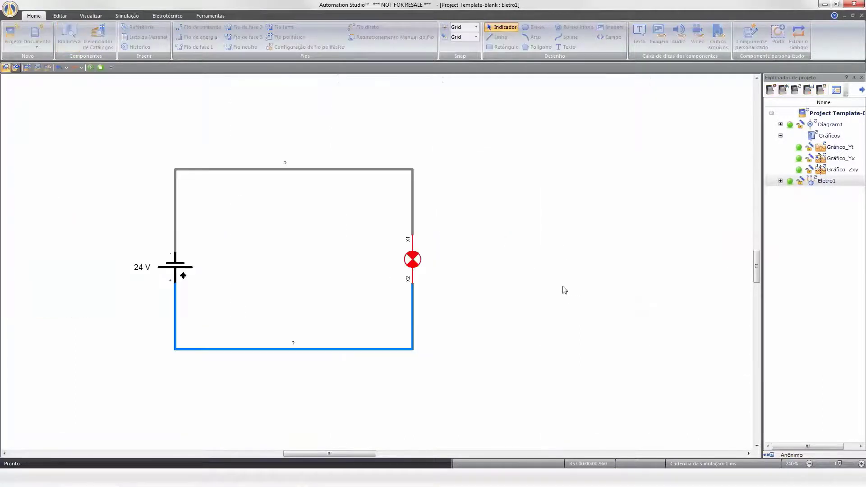
click(126, 15)
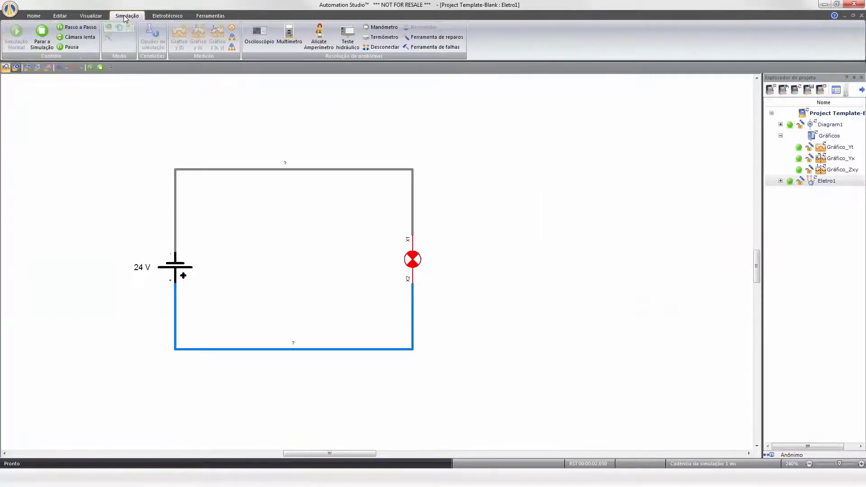
click(321, 45)
click(298, 43)
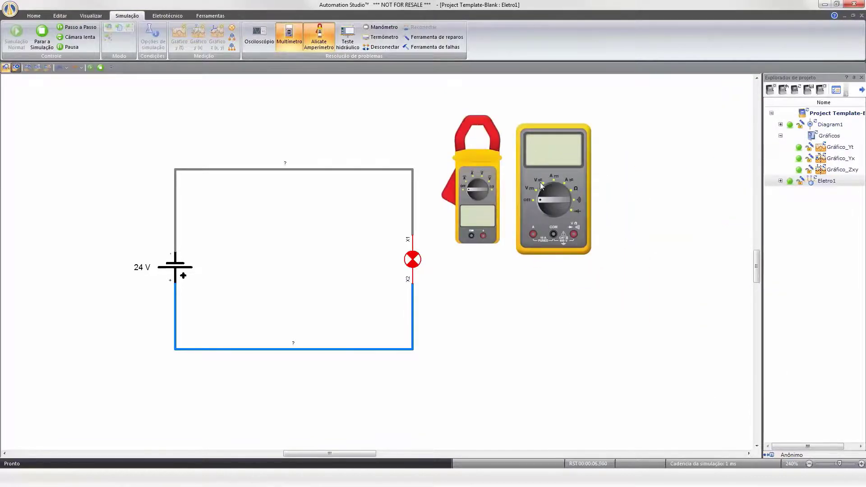
Switch the multimeter to DC voltage and connect its probes across the 24 V battery terminals.
click(535, 191)
click(535, 192)
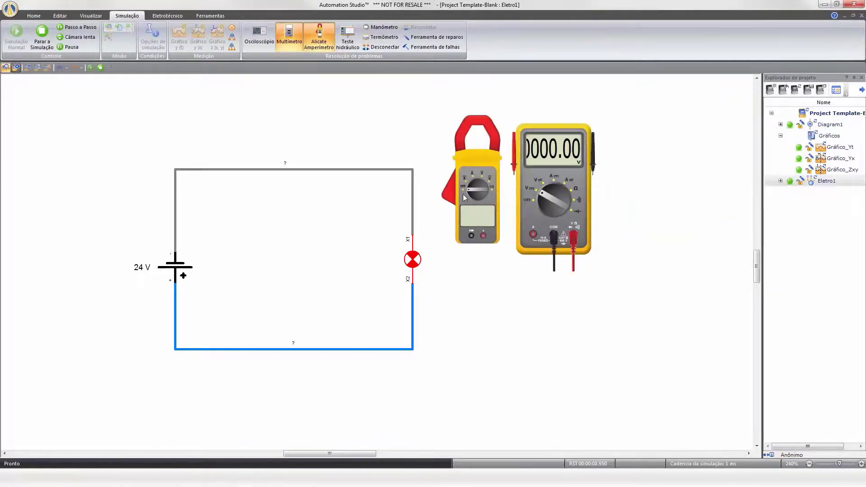
drag(594, 169, 177, 243)
drag(518, 165, 182, 275)
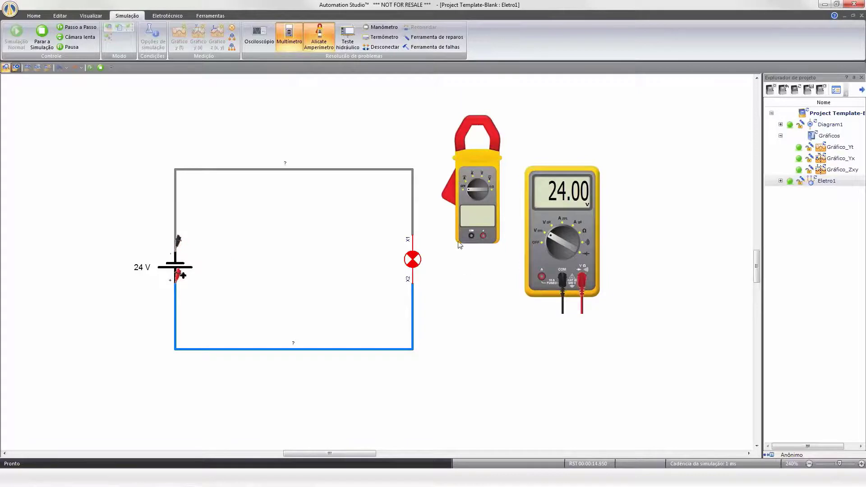
Set the clamp ammeter to current and clamp it on the wire below the lamp.
click(466, 184)
drag(446, 200, 412, 285)
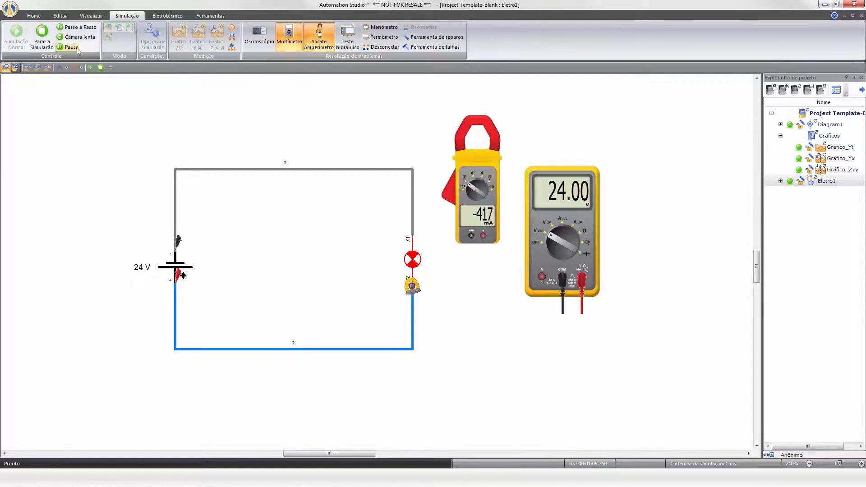
Stop the simulation.
click(42, 34)
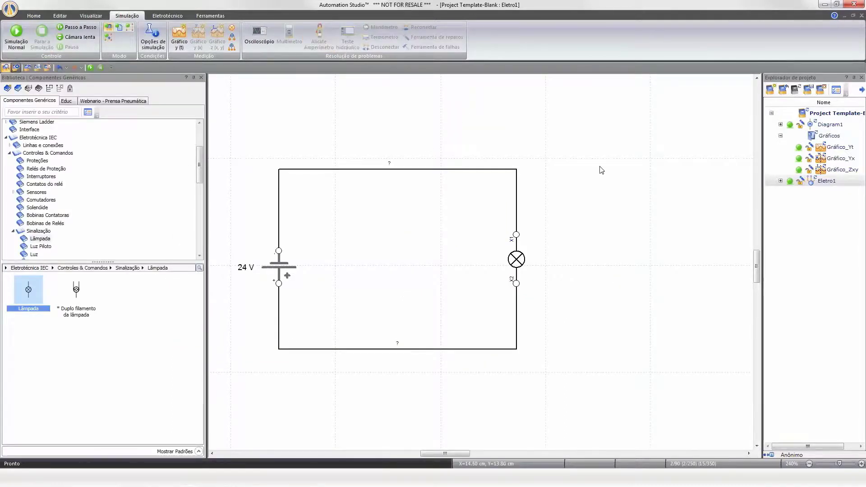
click(34, 15)
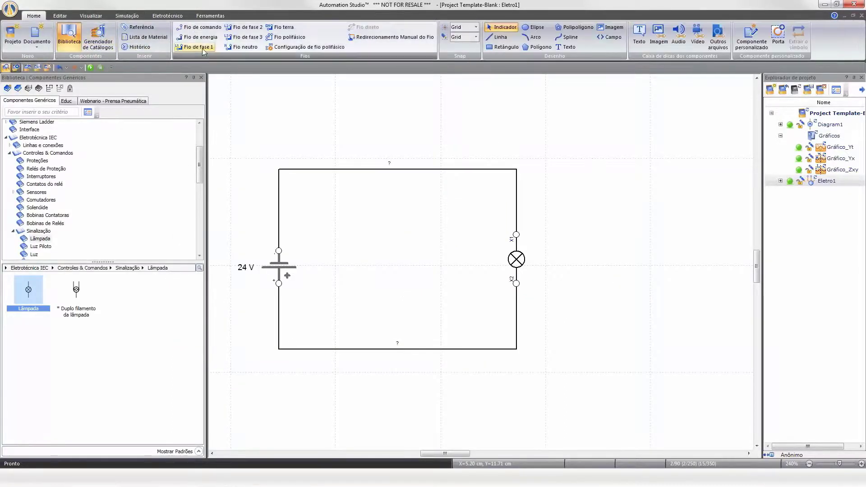
click(83, 15)
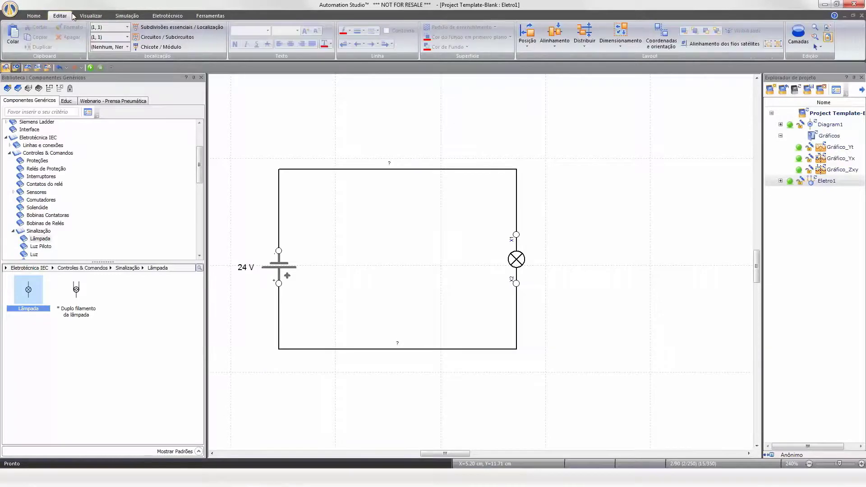
click(124, 15)
click(40, 16)
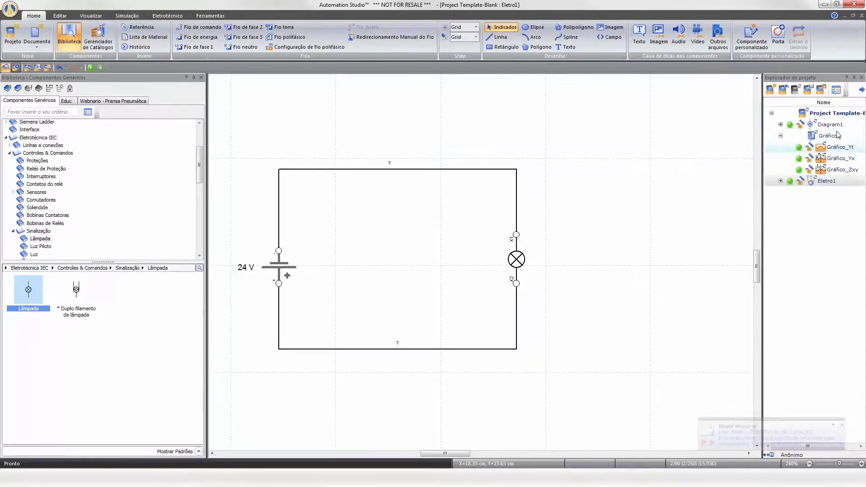
Open Diagram1 from the project explorer.
double_click(829, 125)
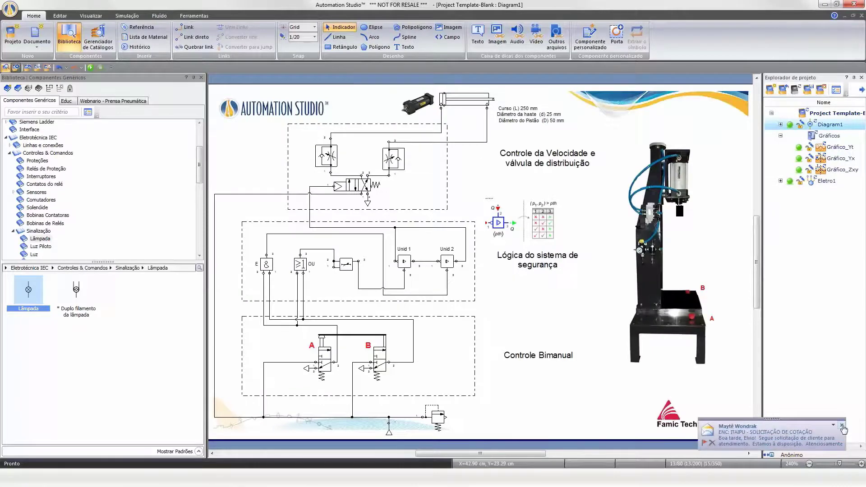
click(842, 425)
click(60, 16)
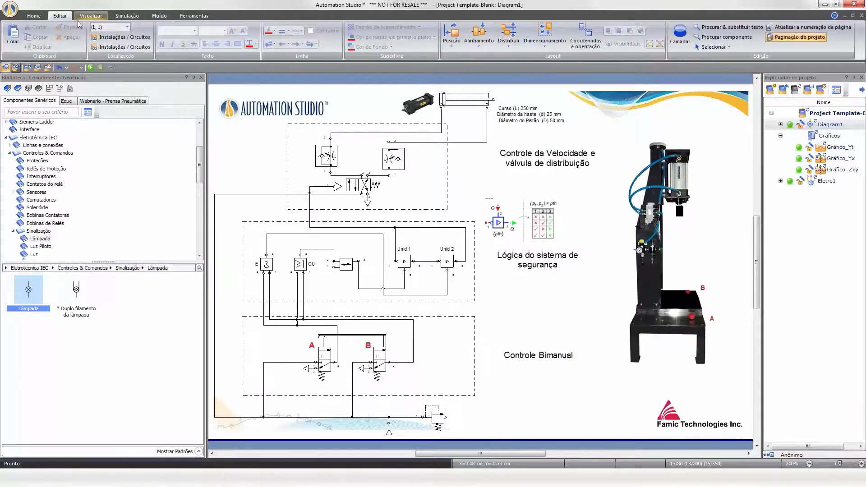
click(39, 16)
click(341, 47)
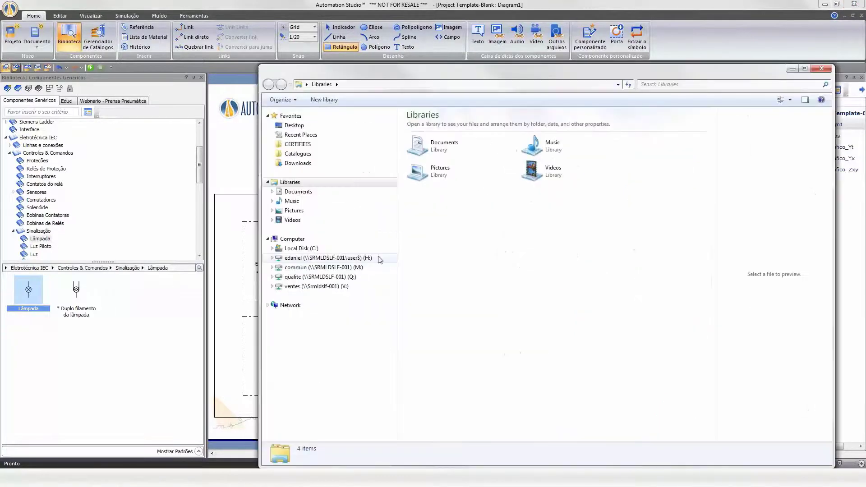
Browse the network H: drive to the 3. Videos > Sent to folder in file explorer.
click(340, 287)
click(359, 259)
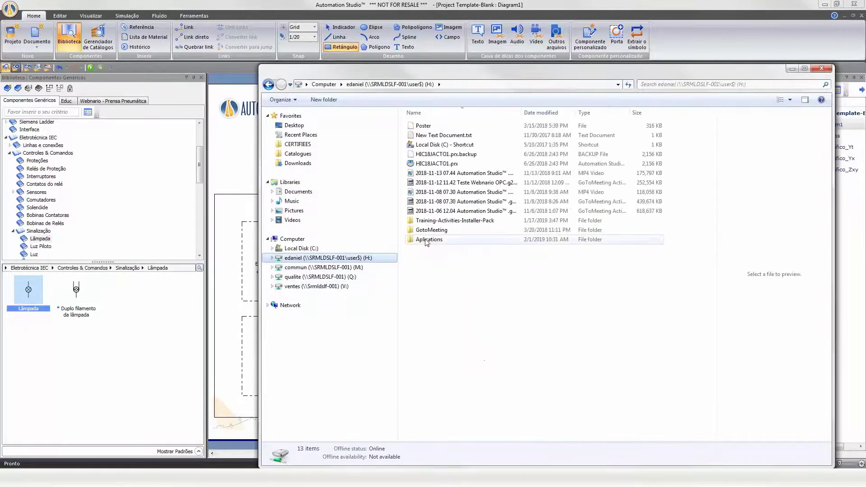
double_click(429, 239)
double_click(426, 164)
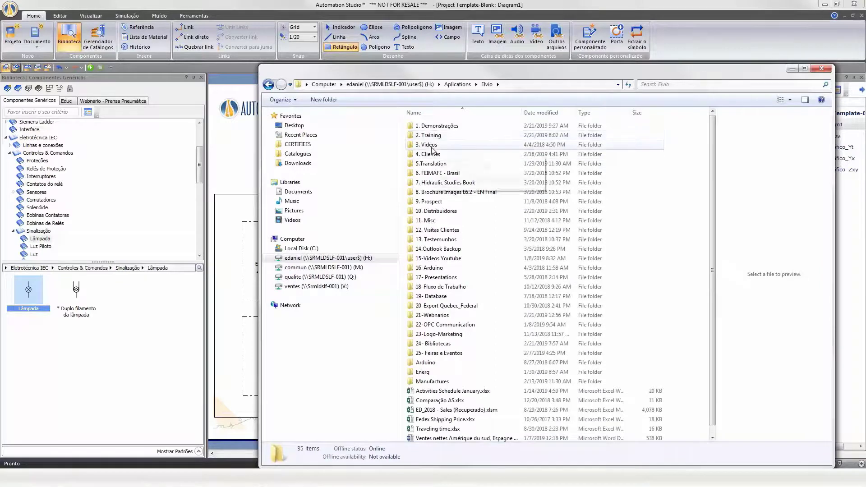
double_click(429, 144)
double_click(428, 135)
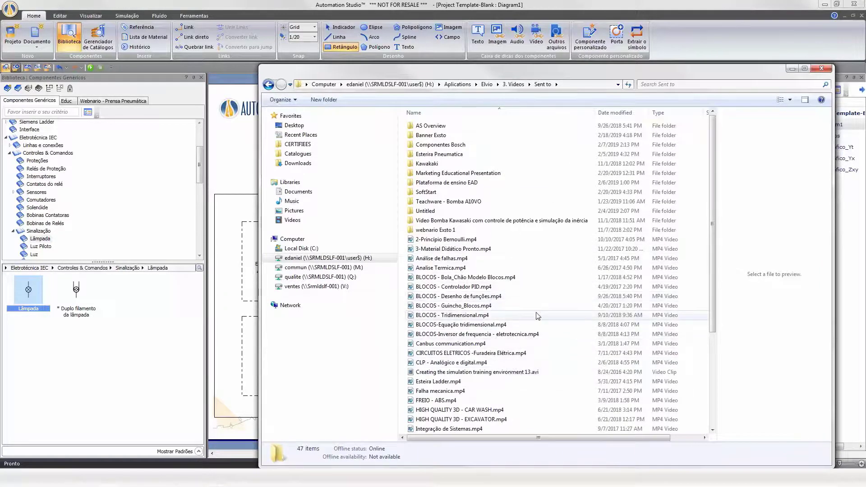
Play the video CIRCUITOS ELETRICOS -Furadeira Elétrica.mp4 full-size, then close it.
scroll(488, 394, down, 1)
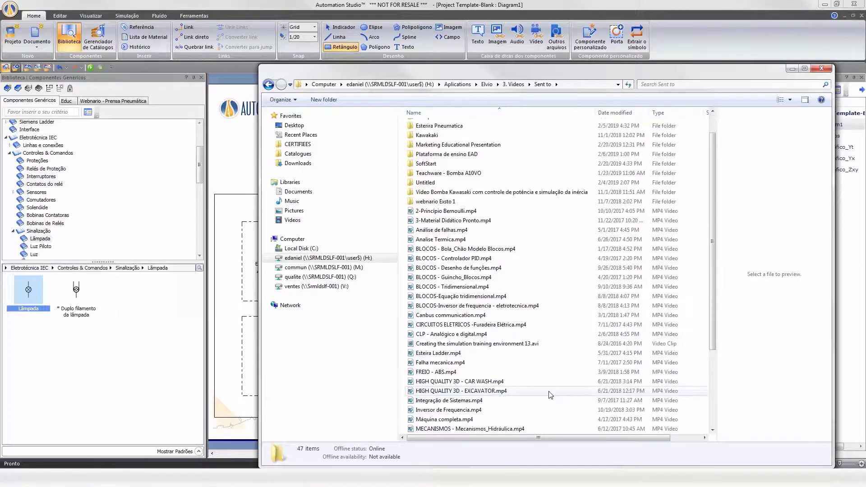
scroll(496, 393, down, 3)
scroll(518, 386, up, 3)
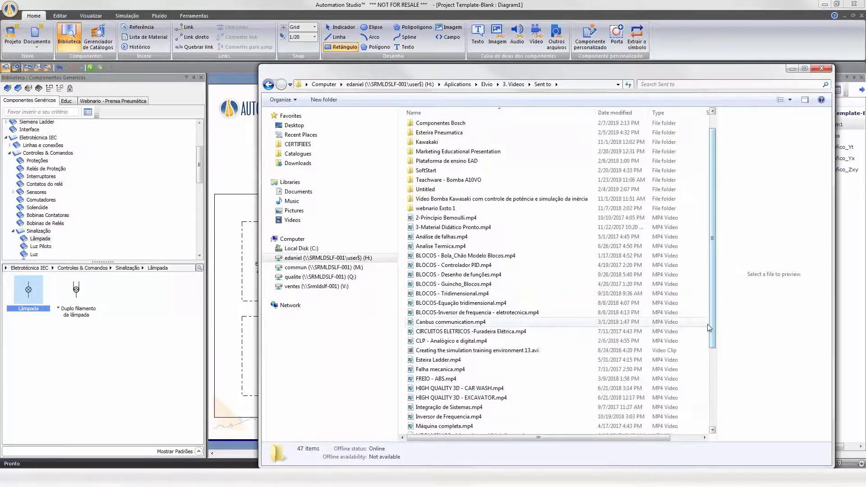
double_click(518, 331)
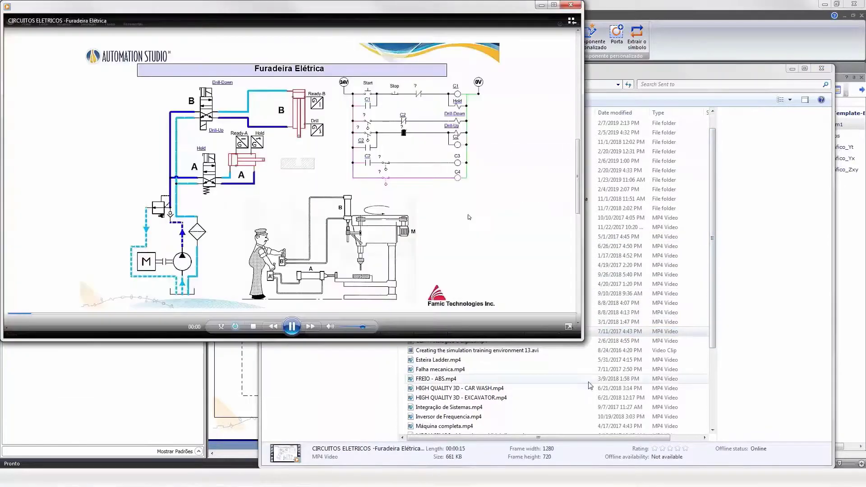
drag(582, 341, 855, 466)
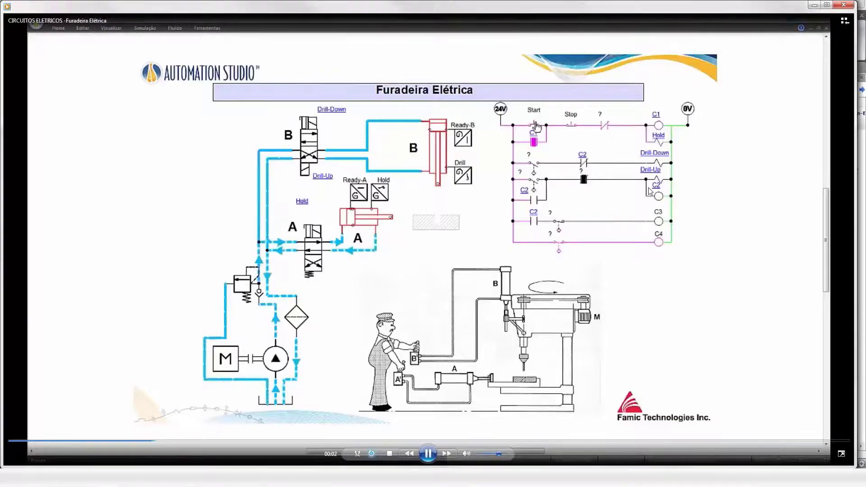
click(842, 6)
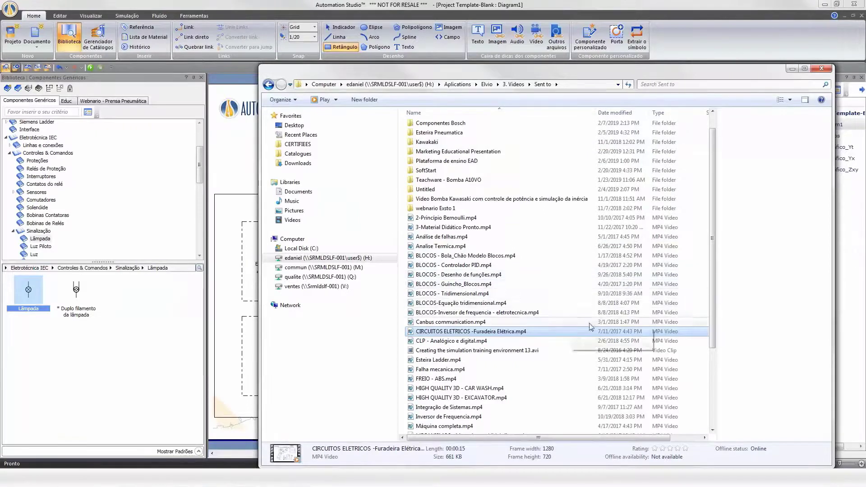
Open the video Esteira Ladder.mp4 and close it.
double_click(685, 360)
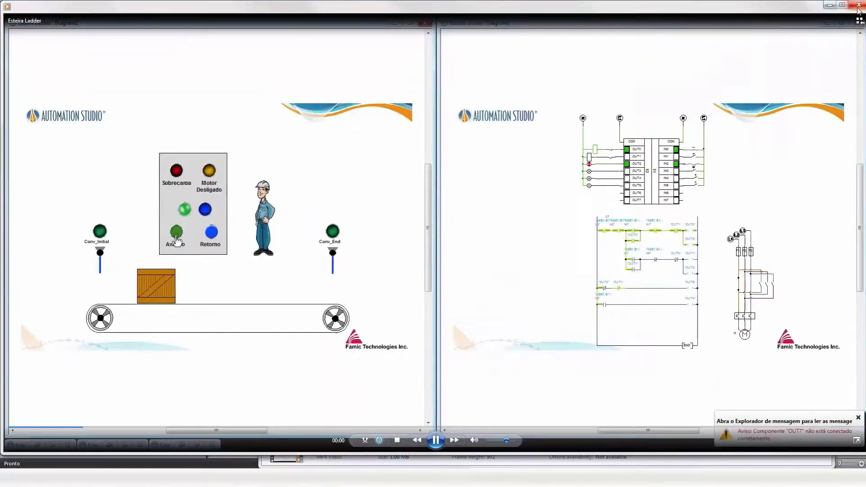
click(858, 4)
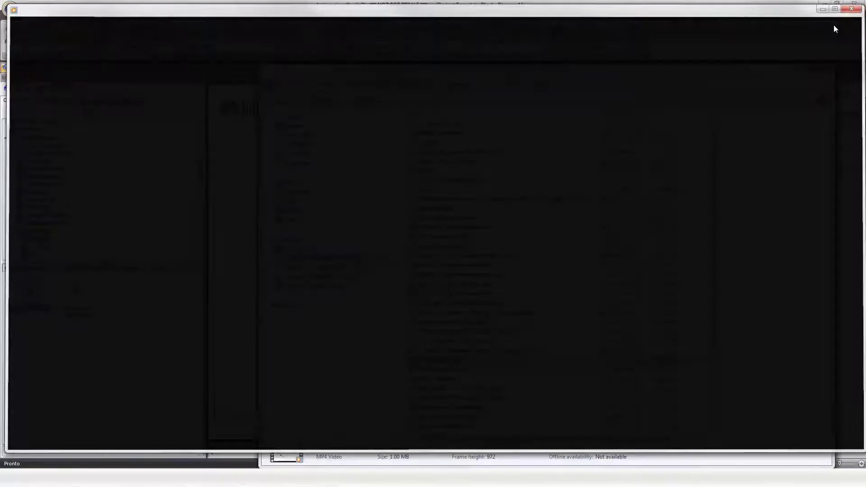
scroll(565, 386, down, 4)
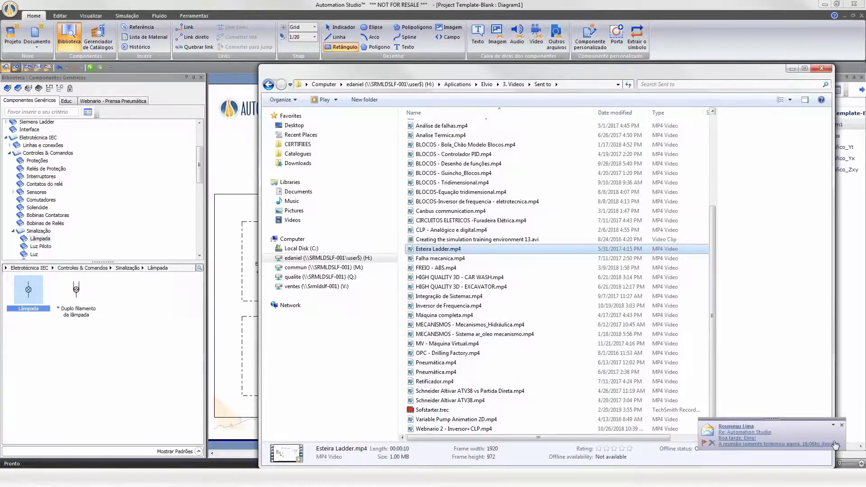
click(840, 425)
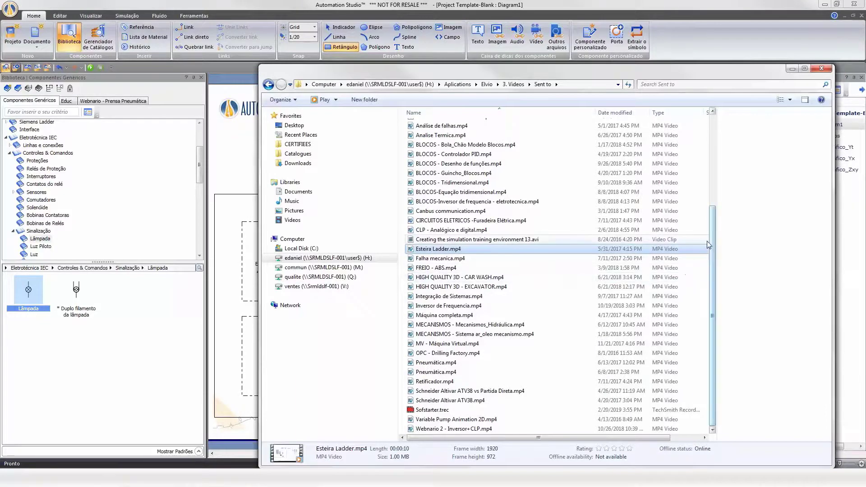
Open the Esteira Pneumatica folder, play Esteira Pneumatica.mp4 and skip ahead through the video.
drag(710, 239, 711, 142)
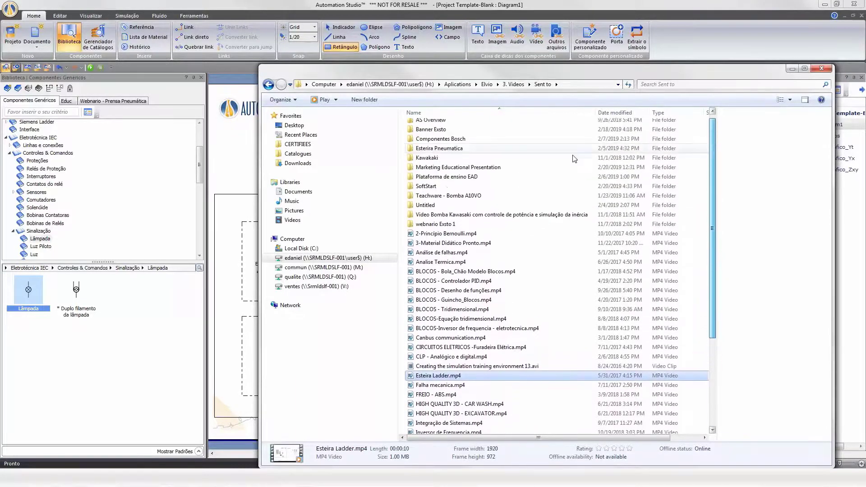
double_click(571, 149)
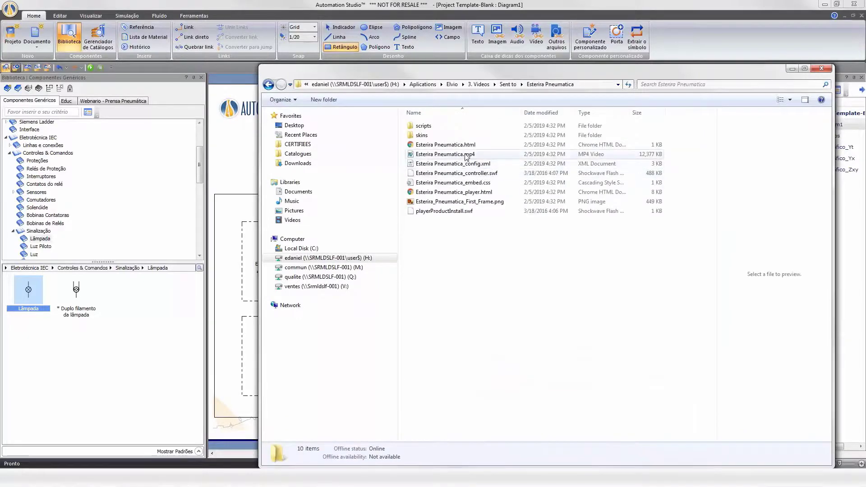
double_click(466, 155)
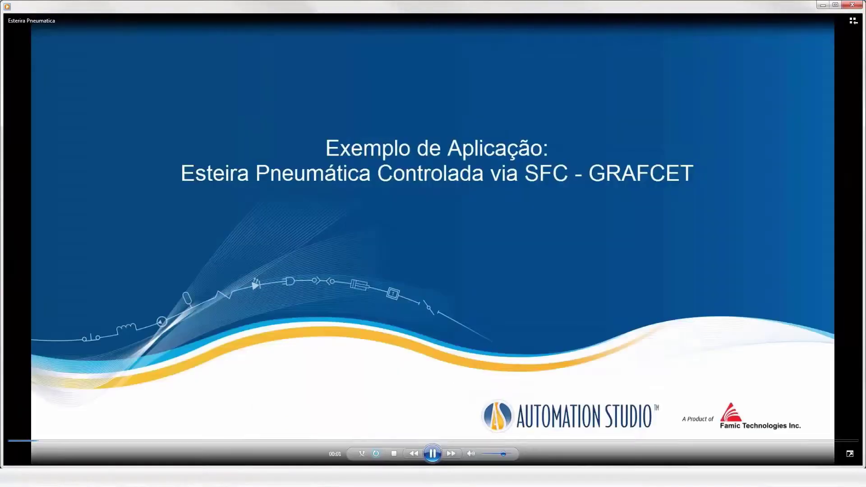
click(276, 441)
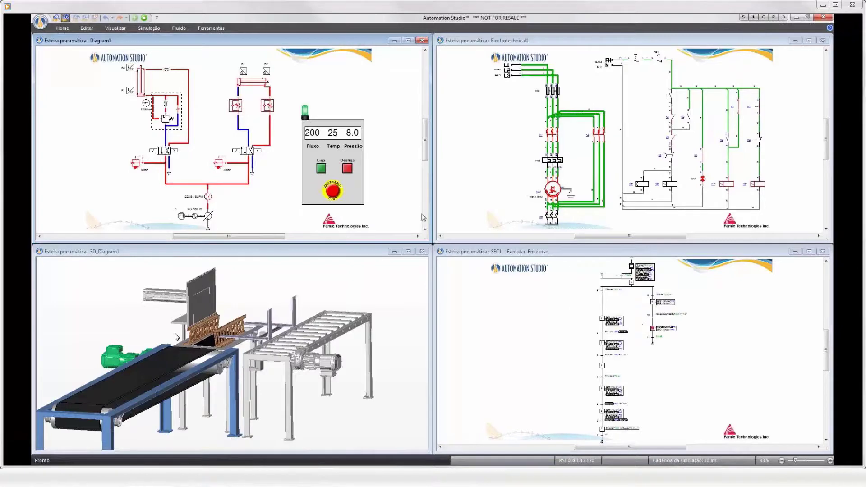
mouse_move(168, 337)
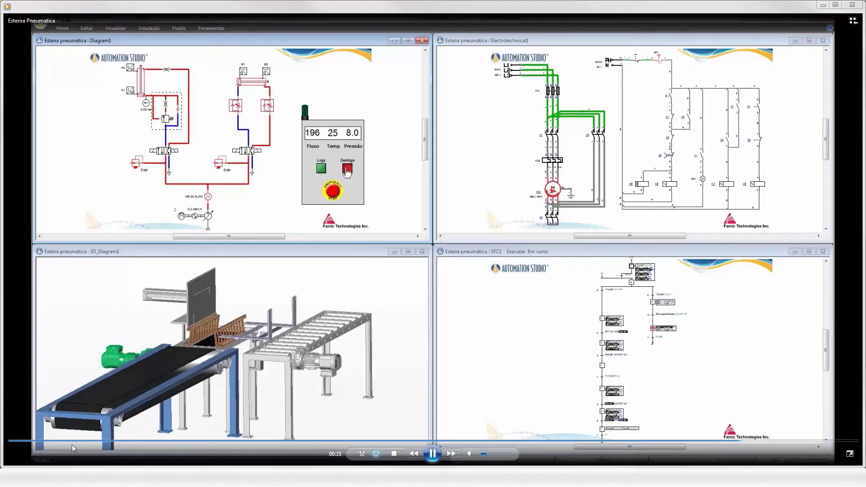
click(103, 442)
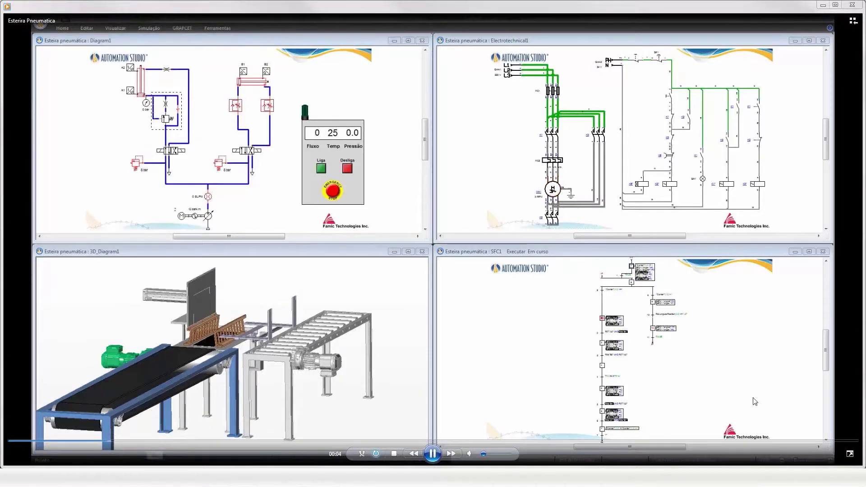